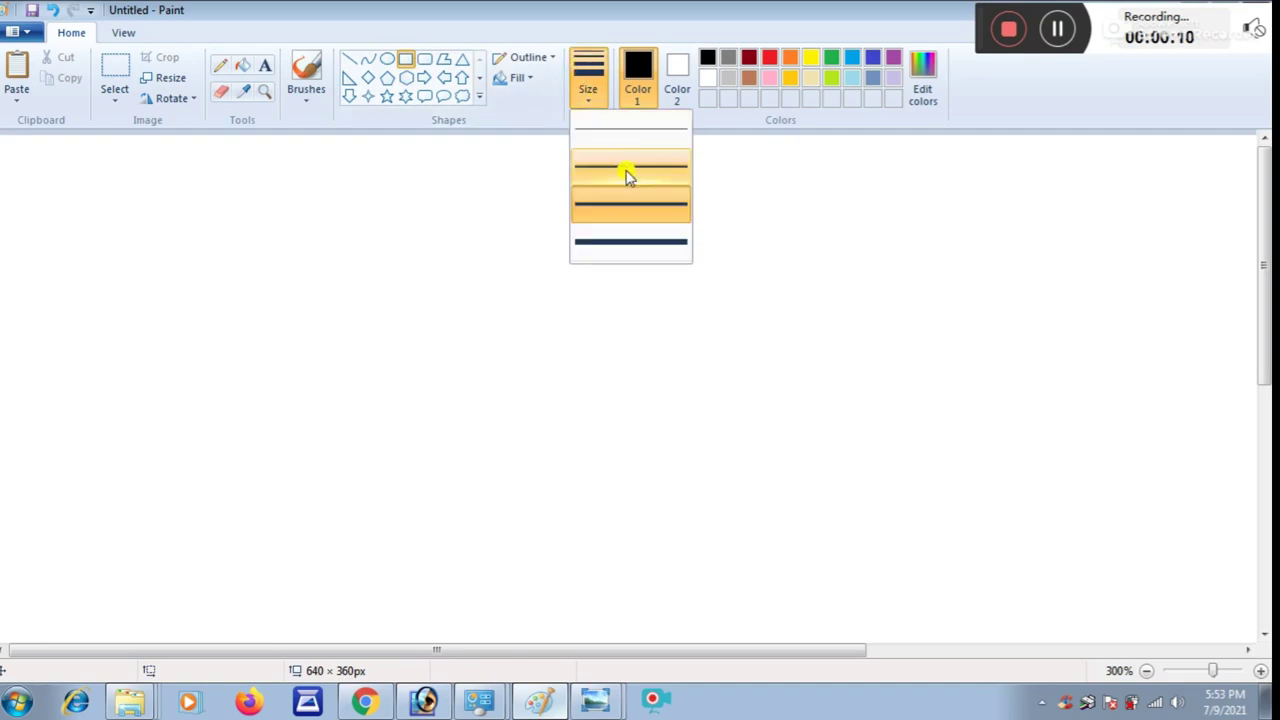
Draw the long side wall as a rectangle about 156 × 56 px in the thinnest black outline, moved slightly down and right.
{"action": "left_click", "coordinate": [620, 131]}
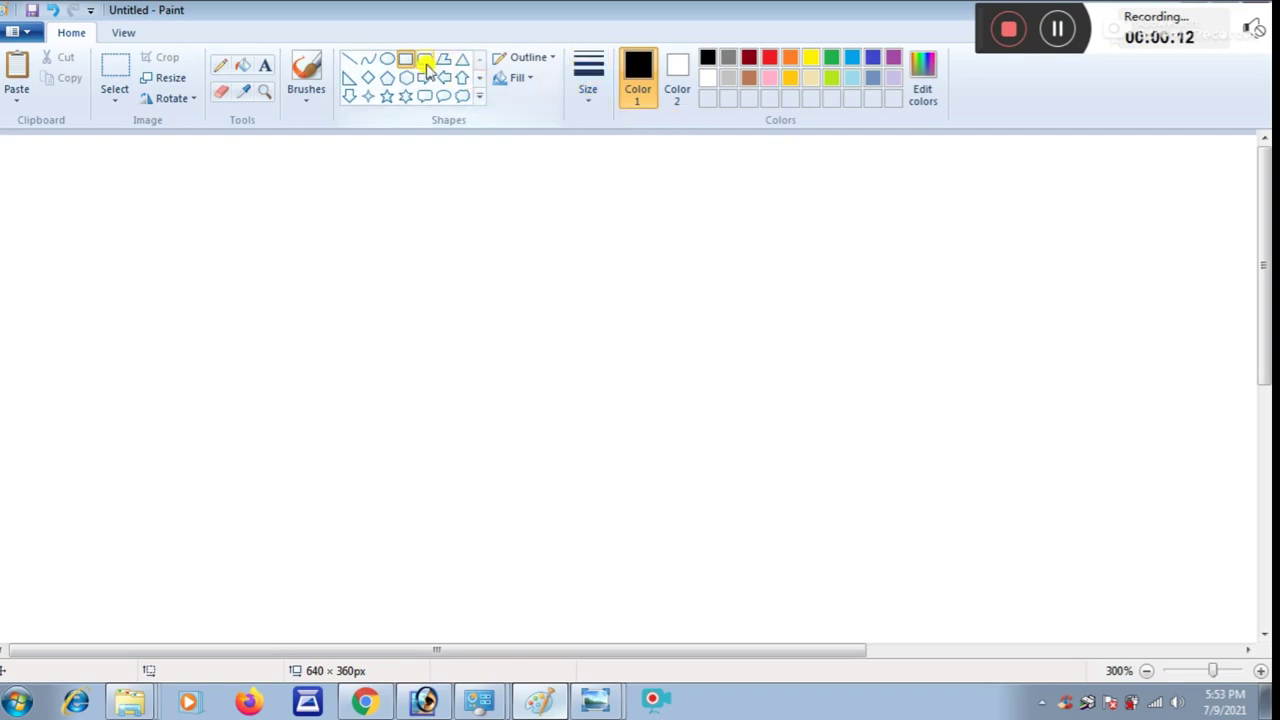
{"action": "left_click_drag", "start_coordinate": [786, 291], "coordinate": [1221, 444]}
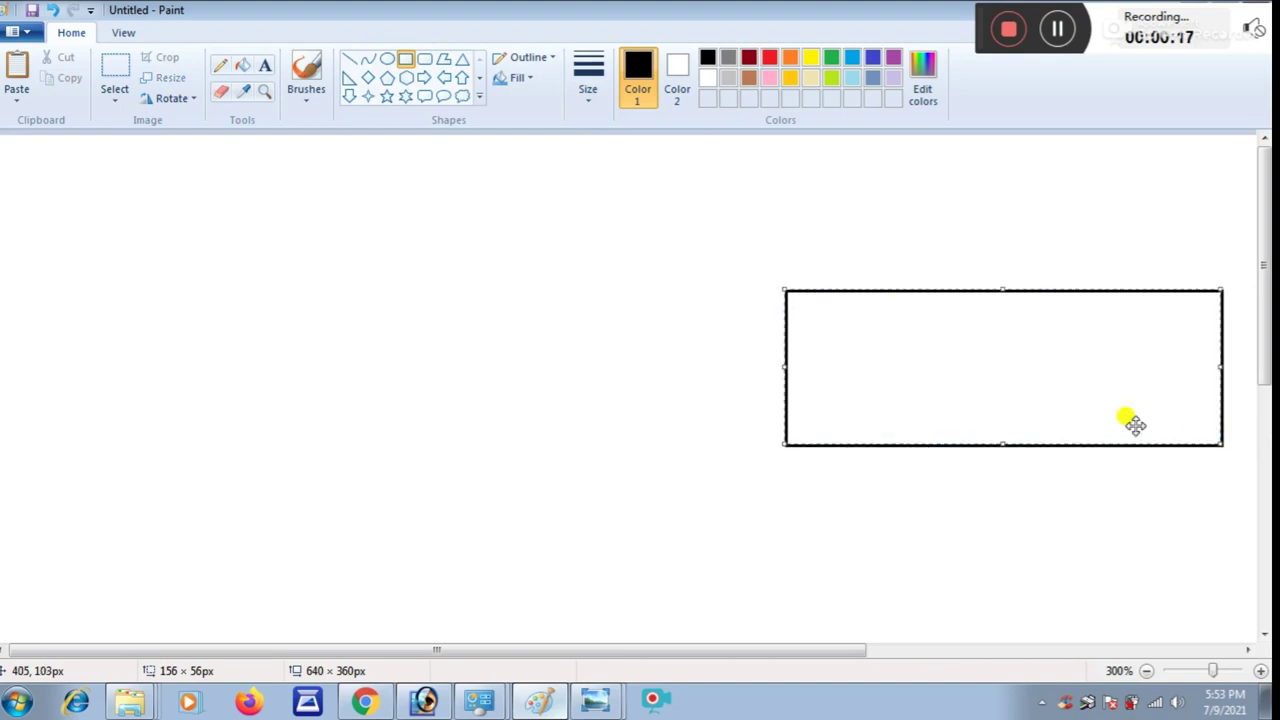
{"action": "left_click_drag", "start_coordinate": [997, 337], "coordinate": [1024, 380]}
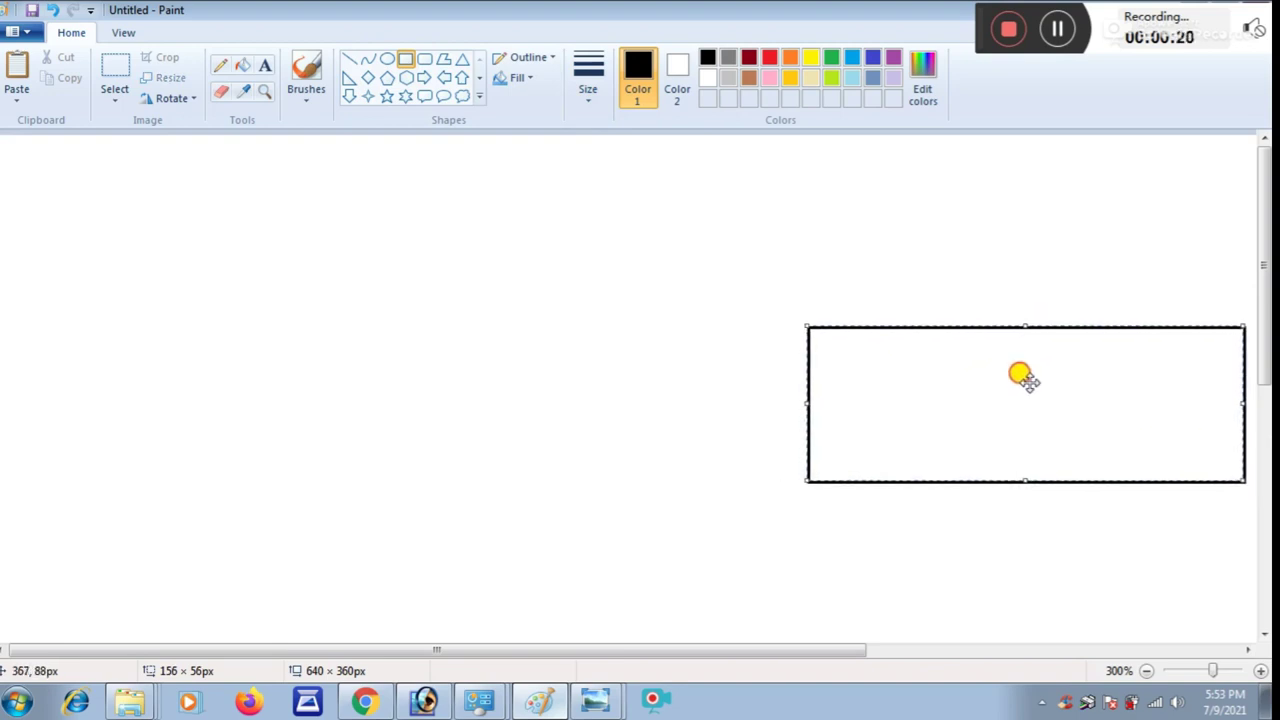
{"action": "left_click", "coordinate": [731, 355]}
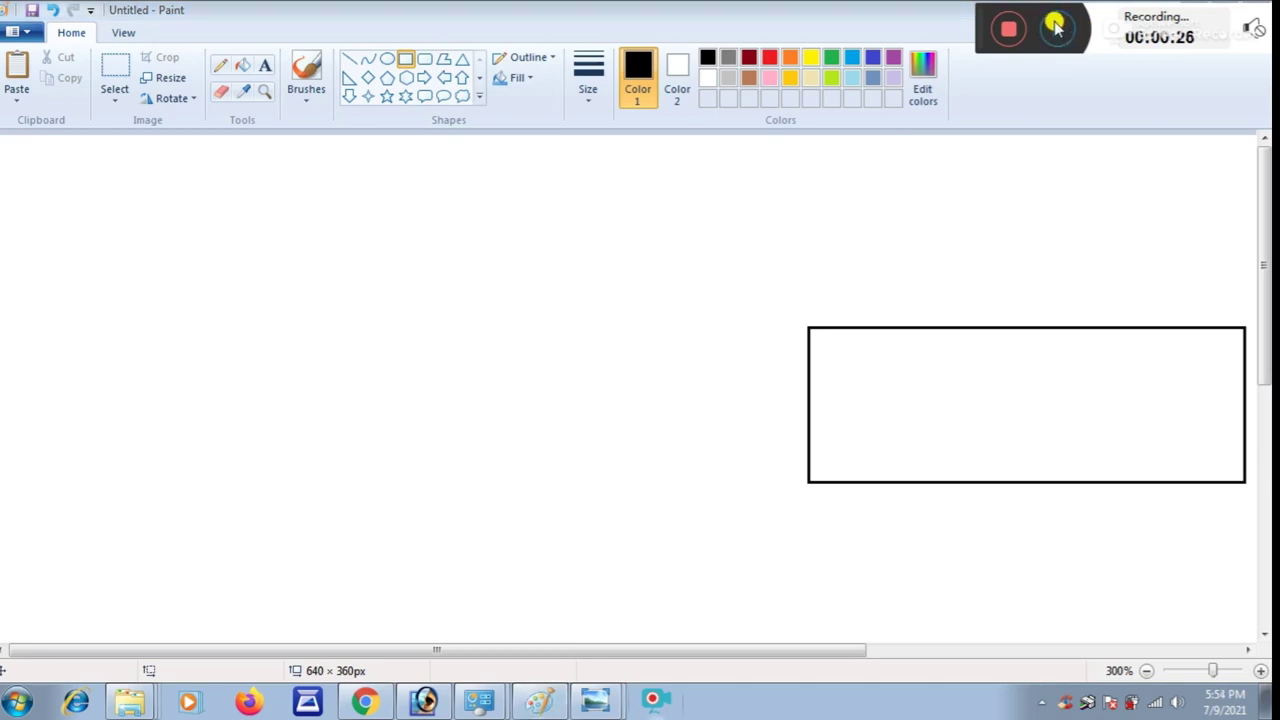
Draw a nearly square front wall about 58 × 56 px against the long wall's left side, align their bases, and widen it slightly leftward.
{"action": "left_click_drag", "start_coordinate": [645, 319], "coordinate": [805, 476]}
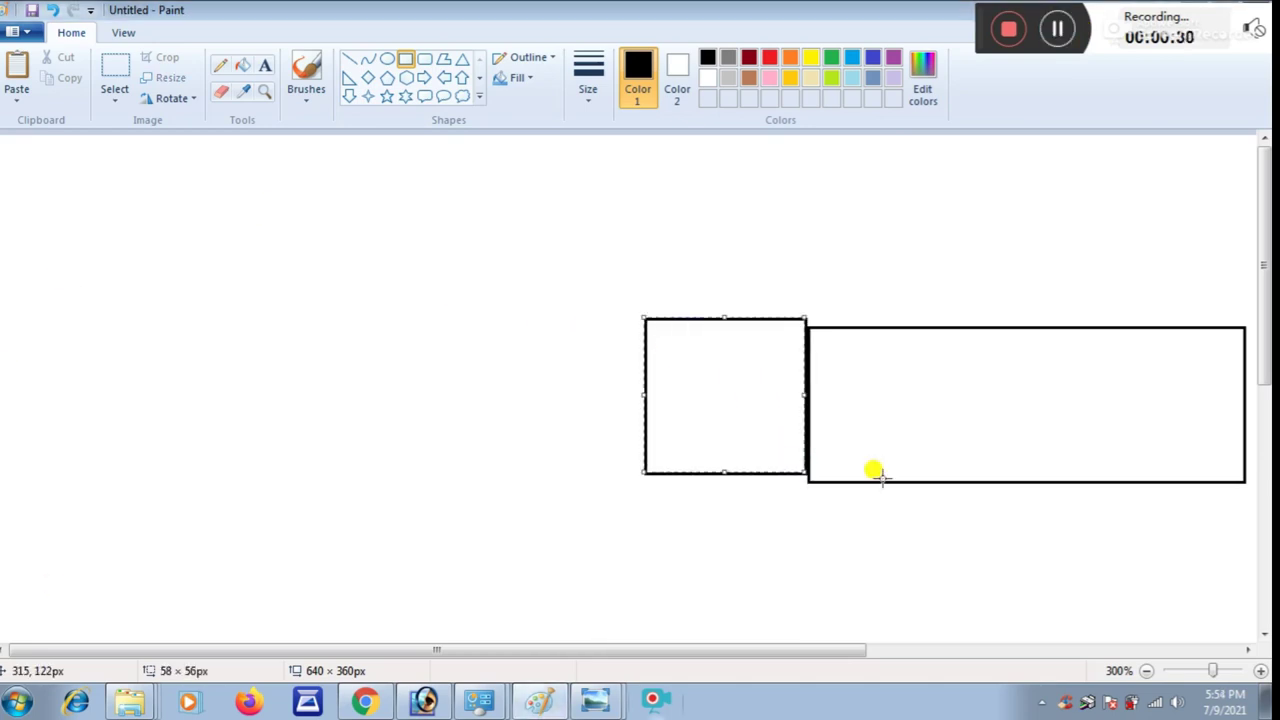
{"action": "key", "text": "Down"}
{"action": "key", "text": "Down"}
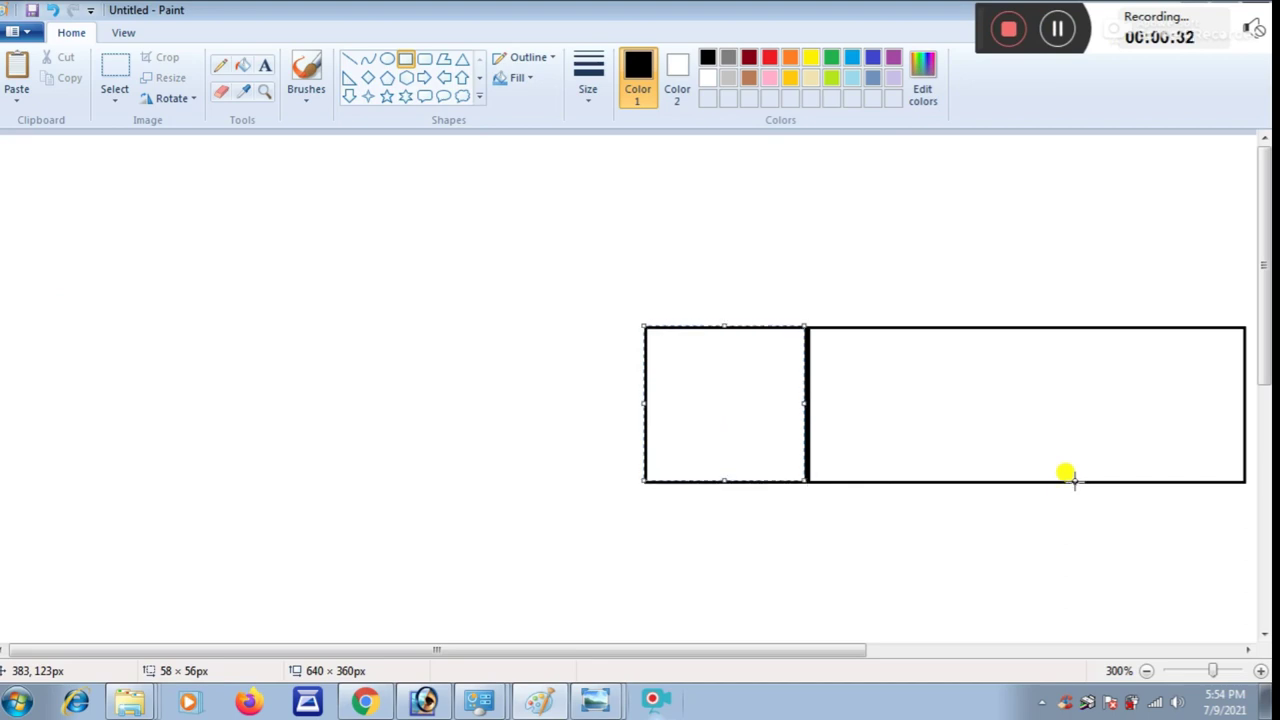
{"action": "left_click_drag", "start_coordinate": [644, 403], "coordinate": [632, 406]}
{"action": "left_click", "coordinate": [609, 357]}
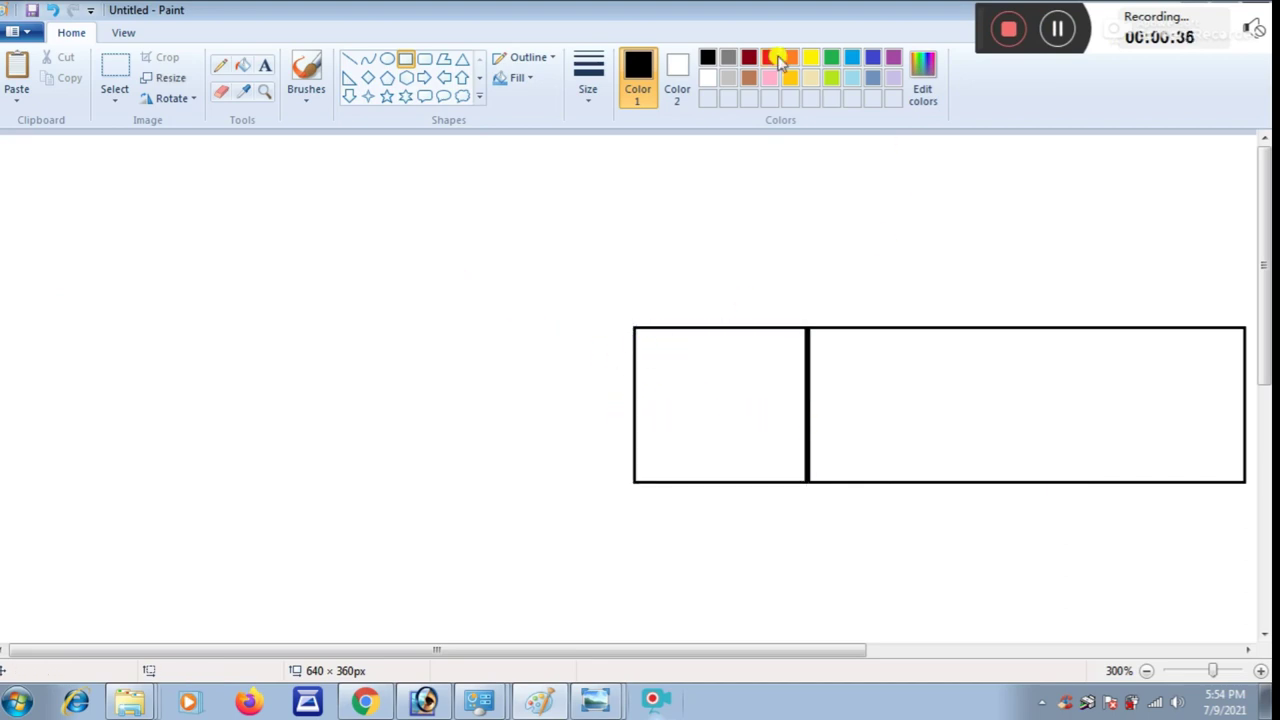
Draw two sloping lines meeting at a peak above the front wall and overhanging its upper corners as a gable.
{"action": "left_click", "coordinate": [352, 58]}
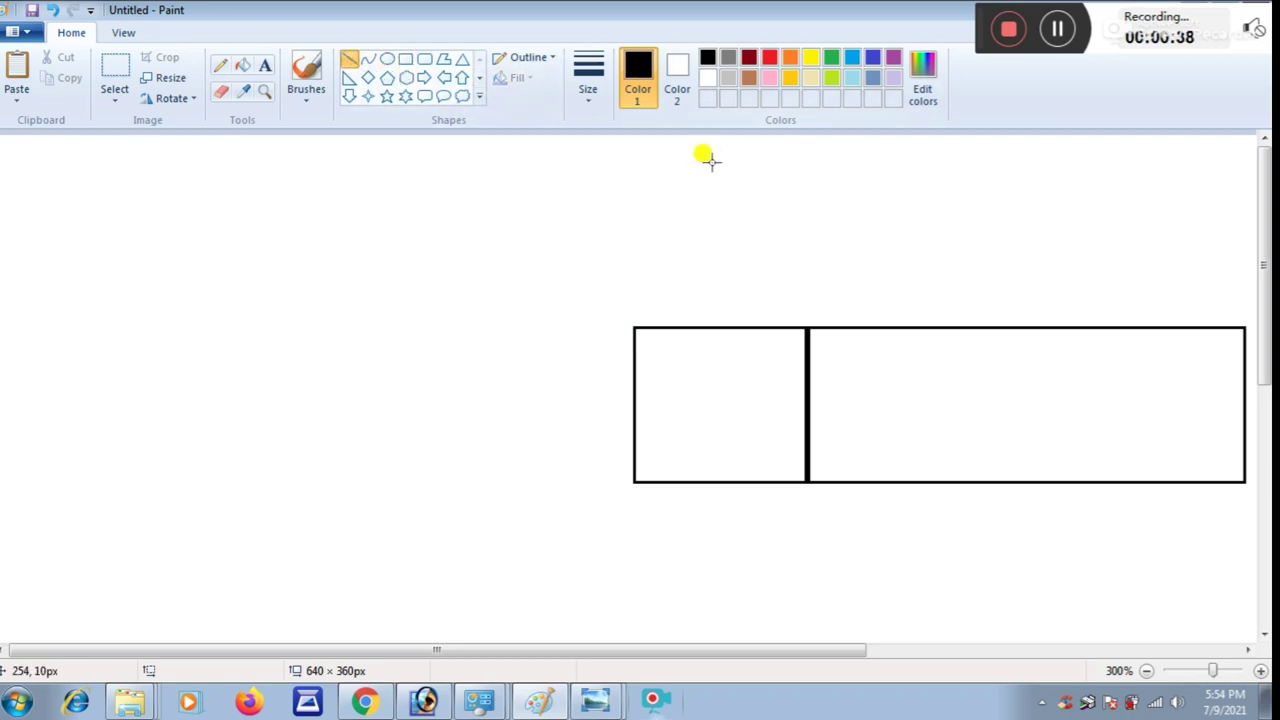
{"action": "left_click_drag", "start_coordinate": [713, 163], "coordinate": [607, 390]}
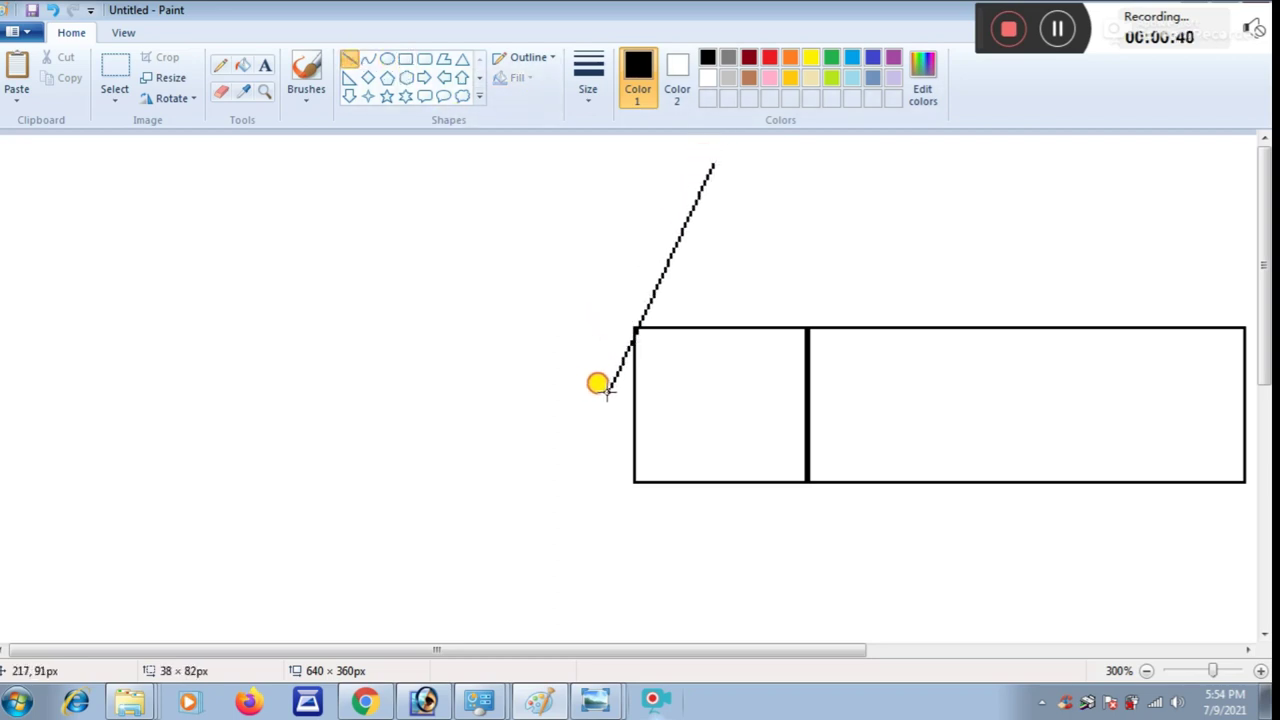
{"action": "left_click_drag", "start_coordinate": [706, 194], "coordinate": [834, 370]}
{"action": "left_click", "coordinate": [757, 179]}
{"action": "left_click", "coordinate": [845, 230]}
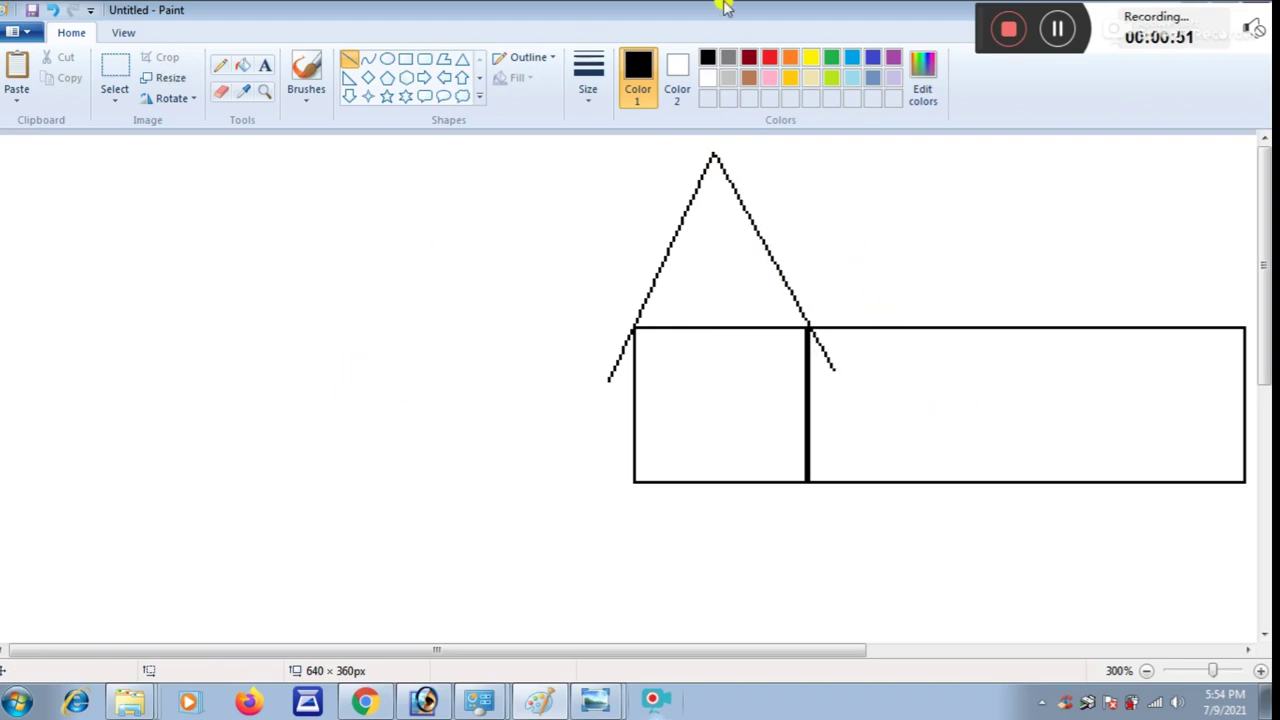
Draw a horizontal roof ridge about 179 px long from the gable peak and close the roof's far end down to the long wall's corner.
{"action": "left_click", "coordinate": [405, 59]}
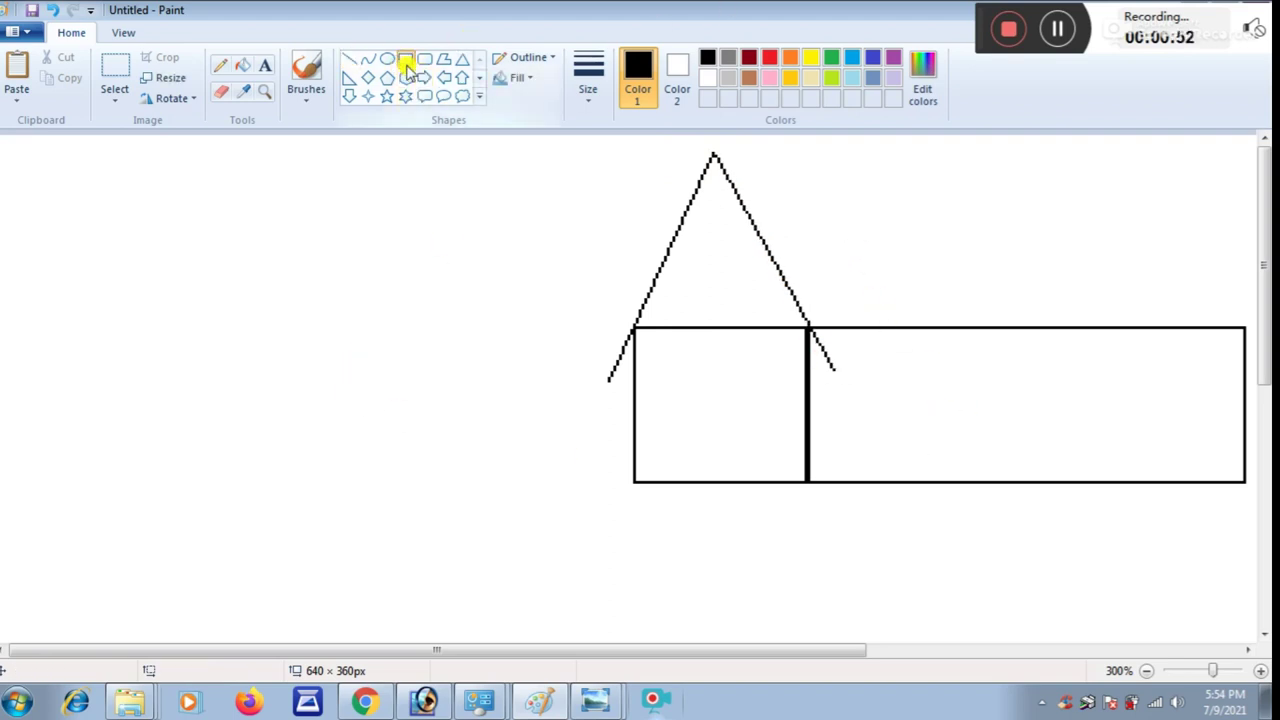
{"action": "left_click", "coordinate": [352, 60]}
{"action": "left_click_drag", "start_coordinate": [712, 150], "coordinate": [1216, 155]}
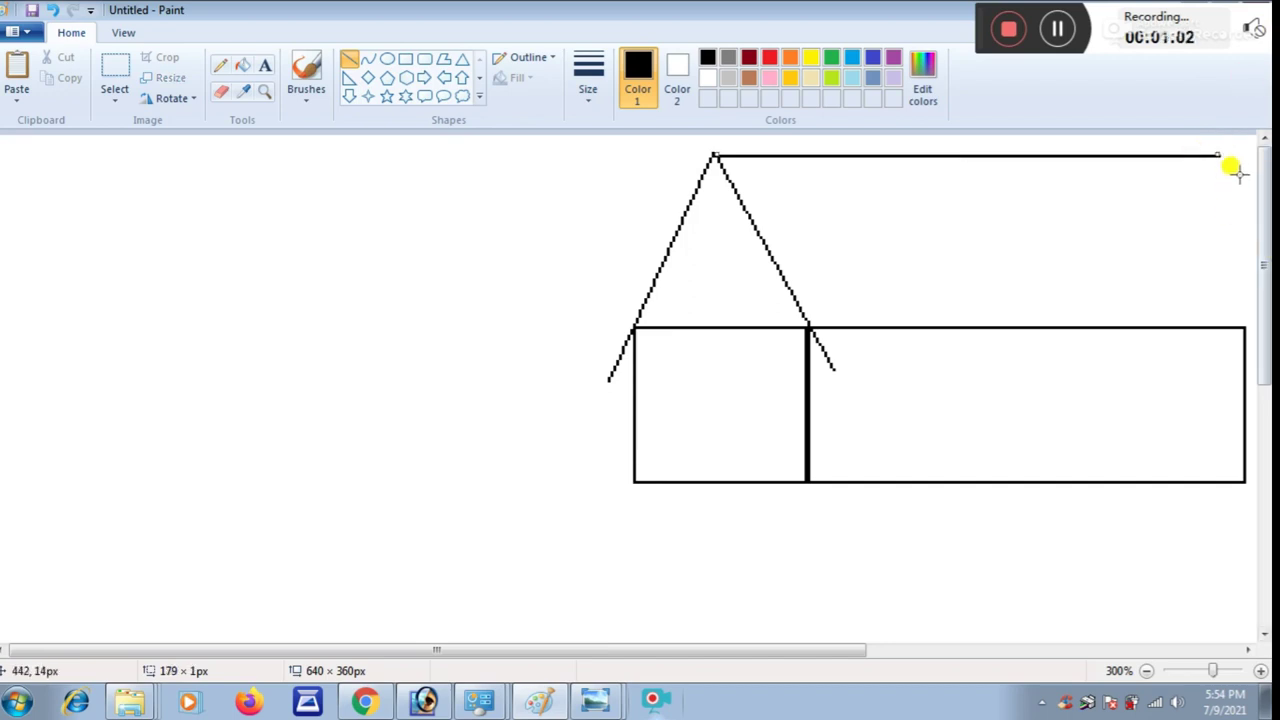
{"action": "left_click", "coordinate": [1214, 189]}
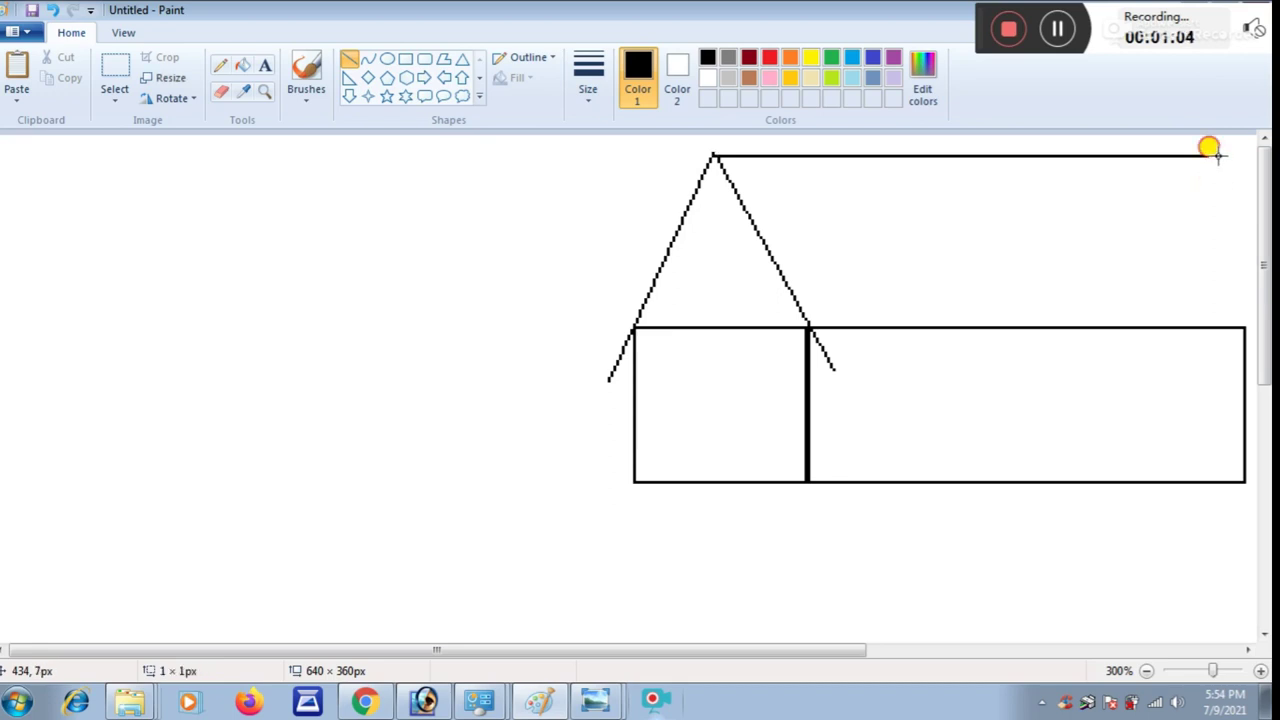
{"action": "left_click_drag", "start_coordinate": [1218, 154], "coordinate": [1243, 330]}
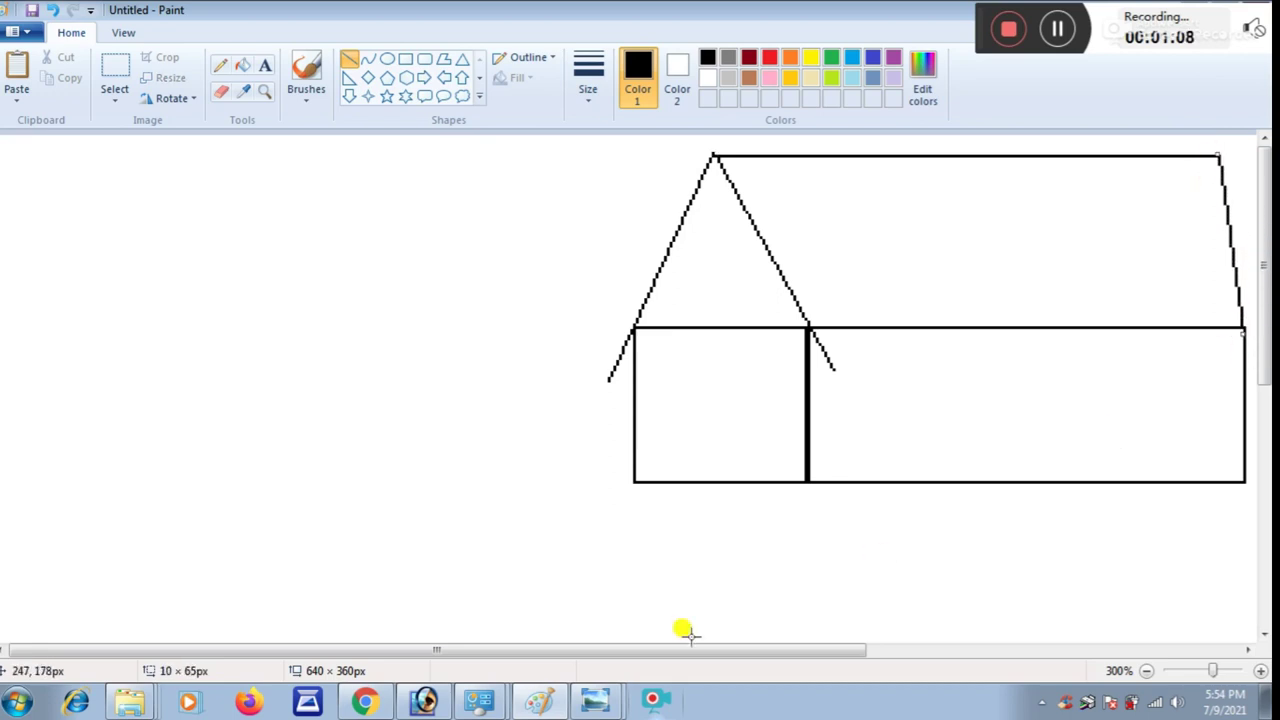
{"action": "left_click", "coordinate": [785, 193]}
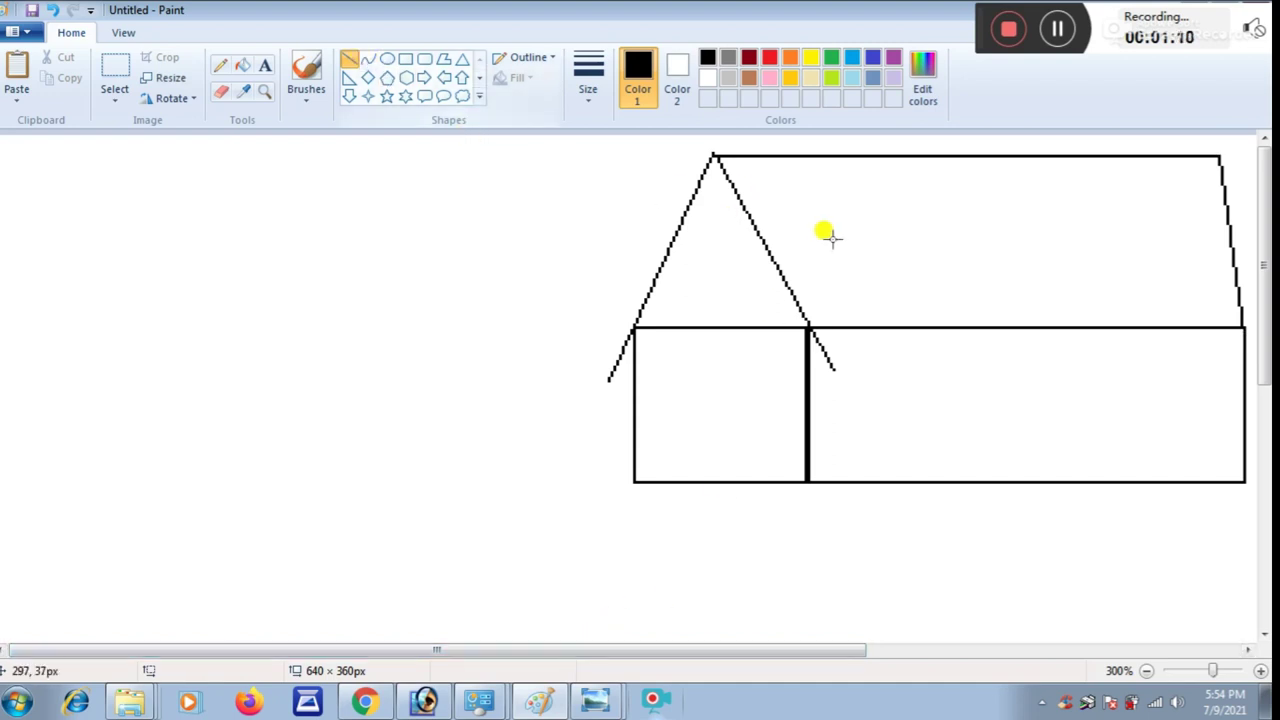
Add three horizontal lines across the roof, about 172, 166 and 159 px long, nudging the lowest one up slightly.
{"action": "mouse_move", "coordinate": [733, 193]}
{"action": "left_mouse_down"}
{"action": "mouse_move", "coordinate": [1234, 200]}
{"action": "mouse_move", "coordinate": [1216, 191]}
{"action": "left_mouse_up"}
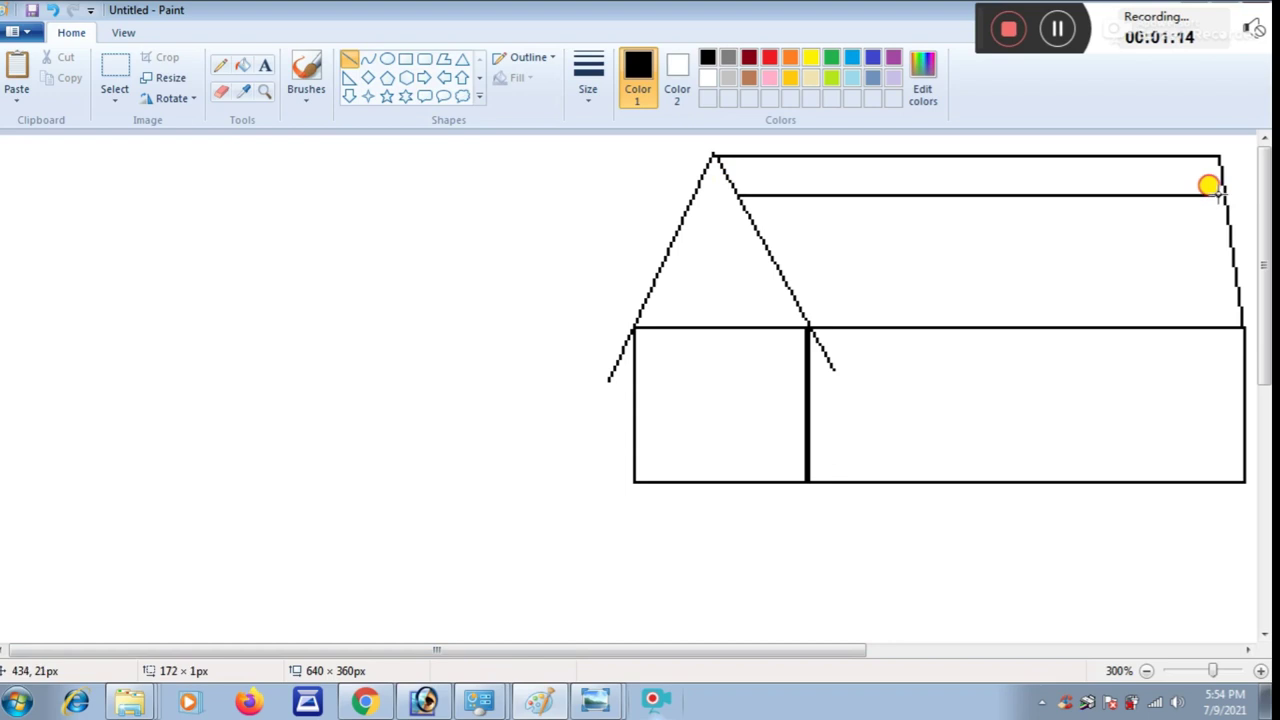
{"action": "left_click", "coordinate": [484, 468]}
{"action": "left_click_drag", "start_coordinate": [763, 237], "coordinate": [1230, 240]}
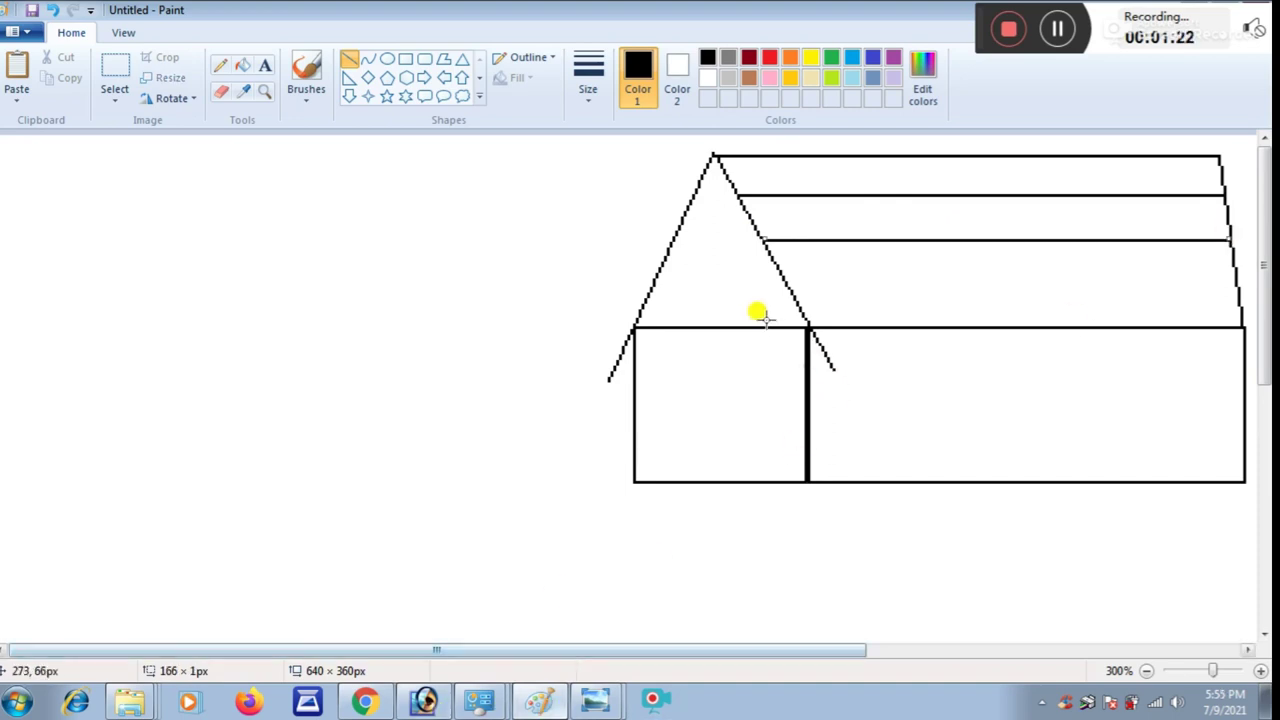
{"action": "left_click_drag", "start_coordinate": [793, 292], "coordinate": [1235, 292]}
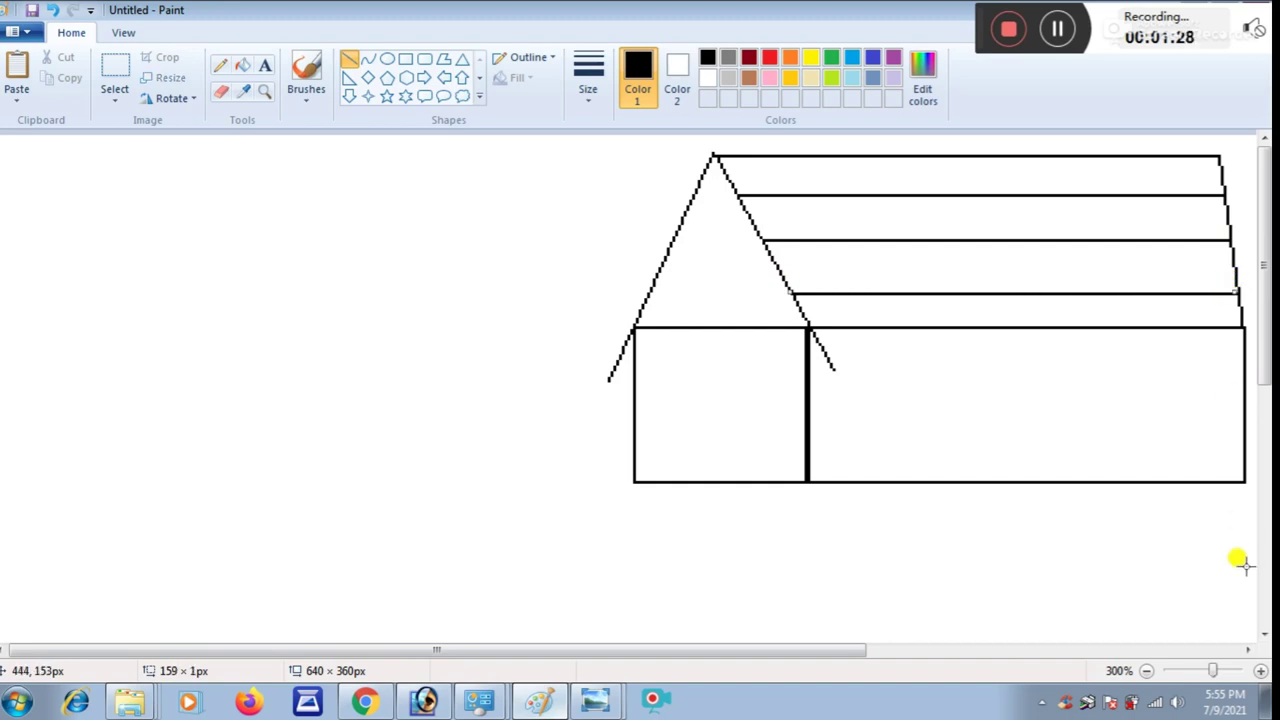
{"action": "key", "text": "Up"}
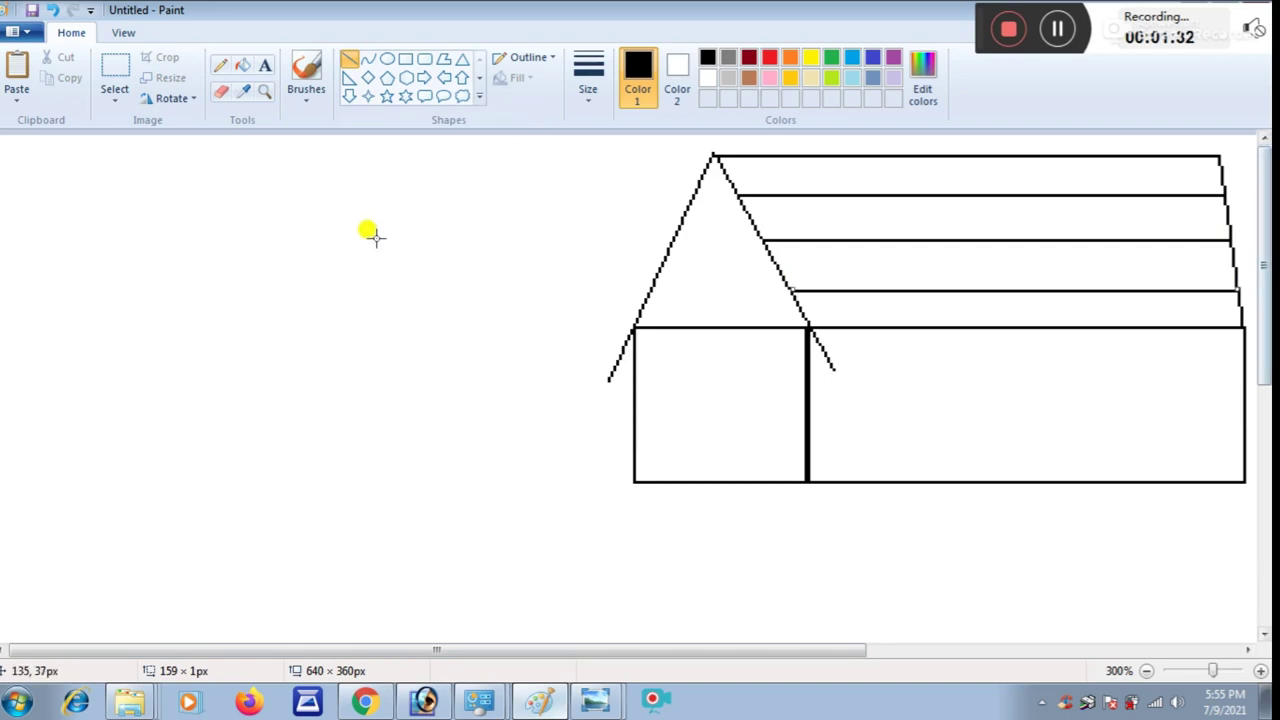
Draw two rounded-rectangle windows on the long wall, about 36 × 19 px and 41 × 18 px, and remove the stray mark.
{"action": "left_click", "coordinate": [424, 59]}
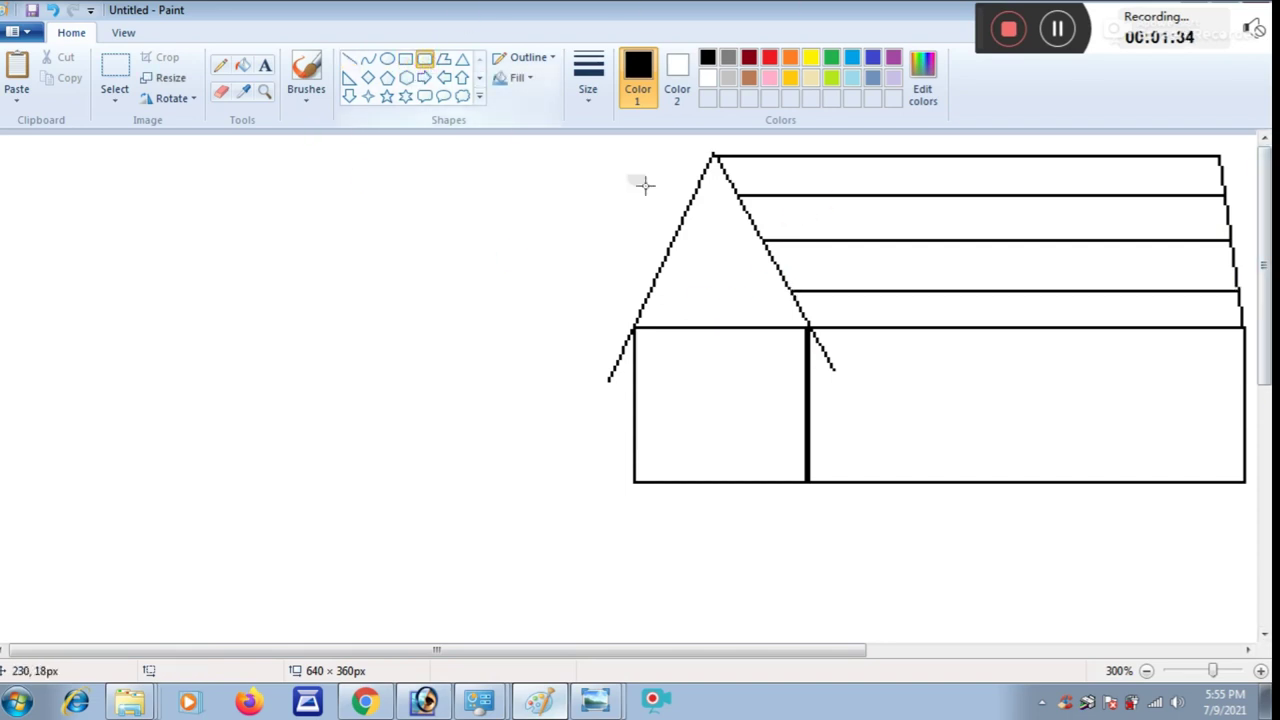
{"action": "left_click_drag", "start_coordinate": [870, 380], "coordinate": [969, 432]}
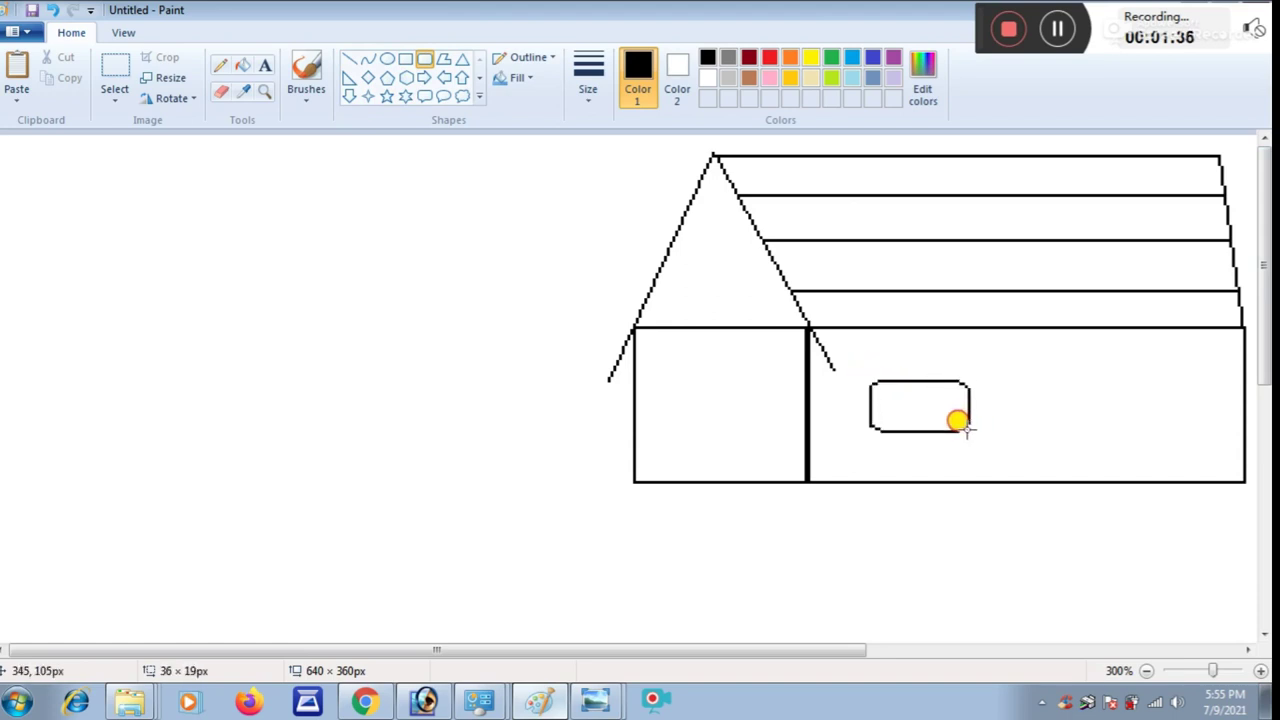
{"action": "left_click", "coordinate": [960, 495]}
{"action": "left_click_drag", "start_coordinate": [1050, 383], "coordinate": [1163, 431]}
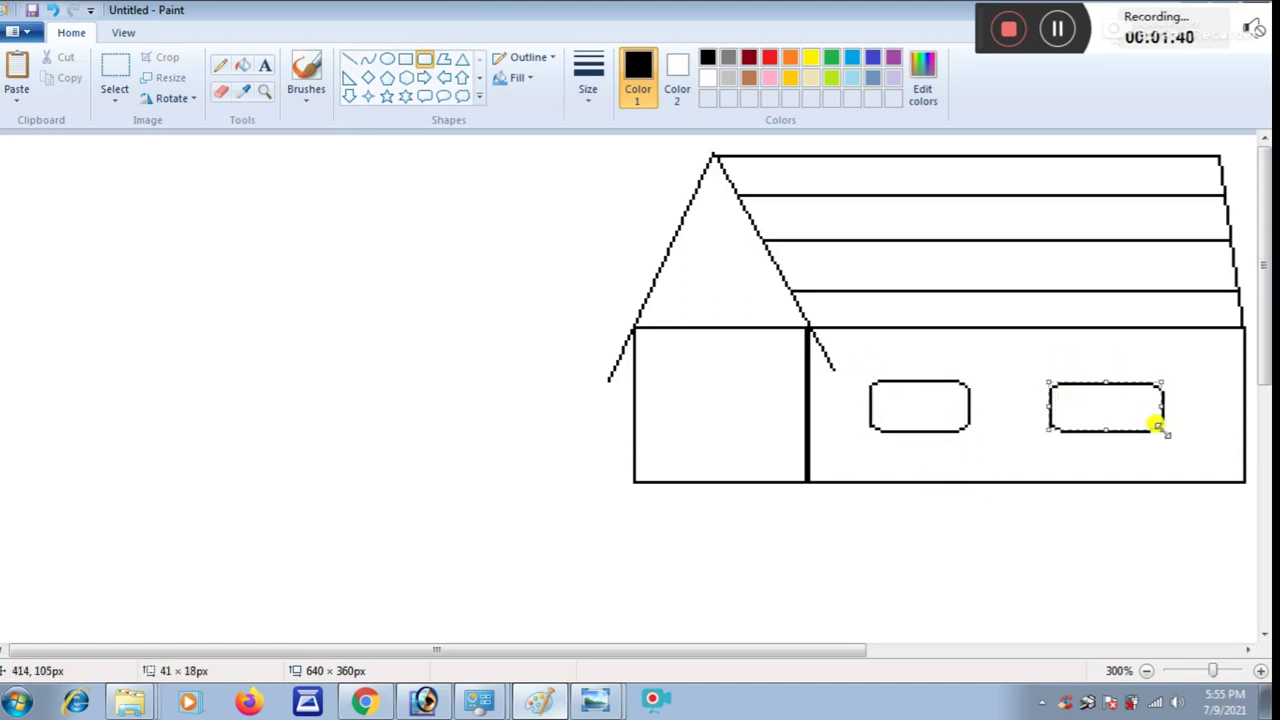
{"action": "left_click", "coordinate": [1124, 431]}
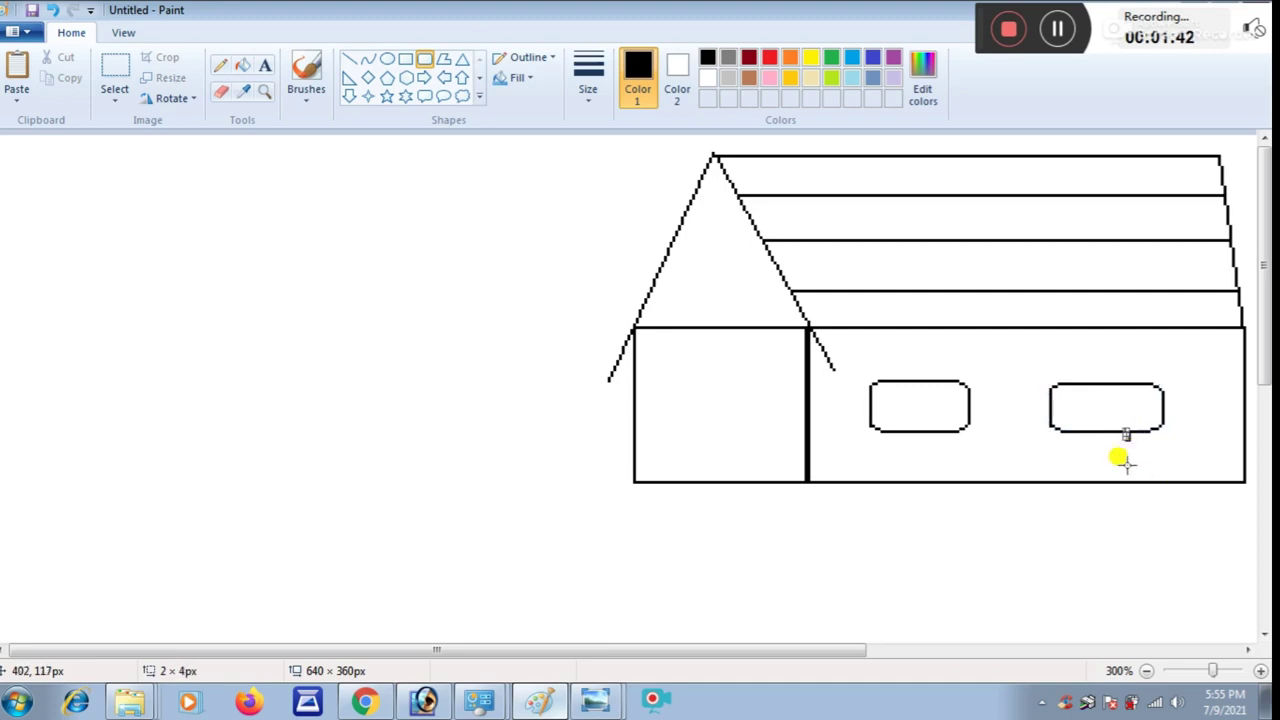
{"action": "left_click", "coordinate": [220, 92]}
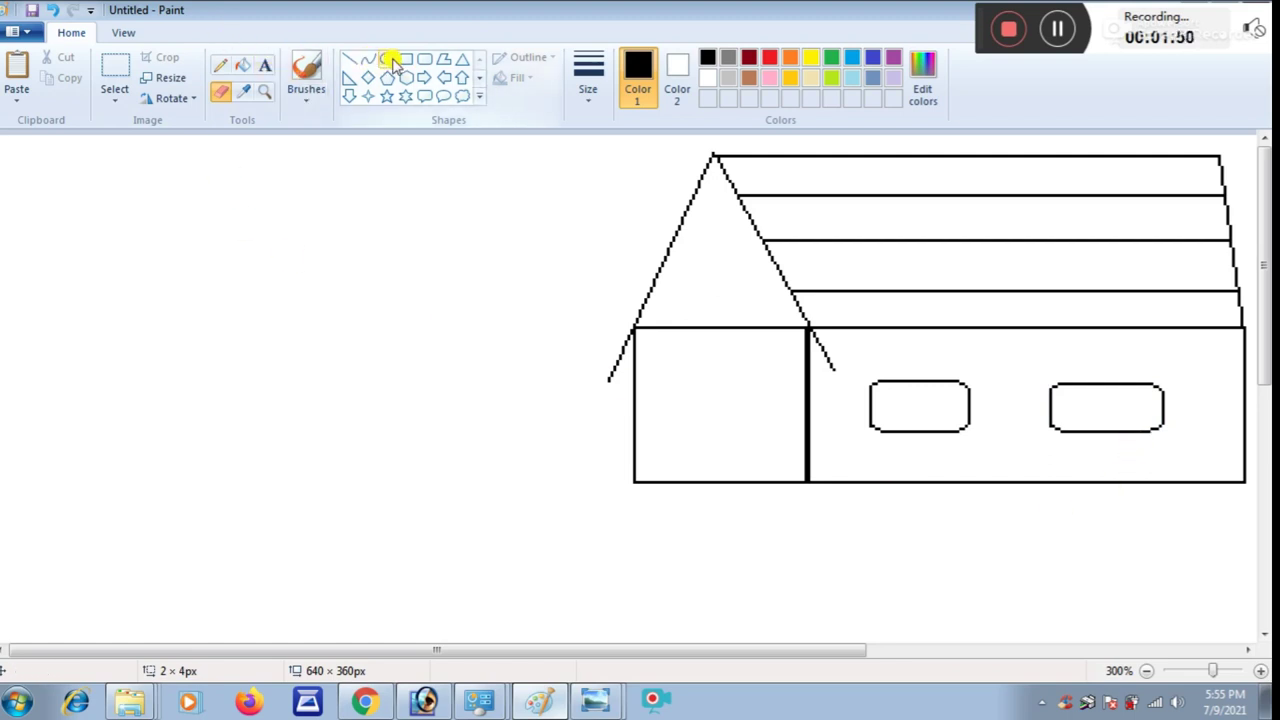
Divide the right window with a thin vertical bar and a horizontal bar about 41 × 3 px, using rounded rectangles.
{"action": "left_click", "coordinate": [424, 59]}
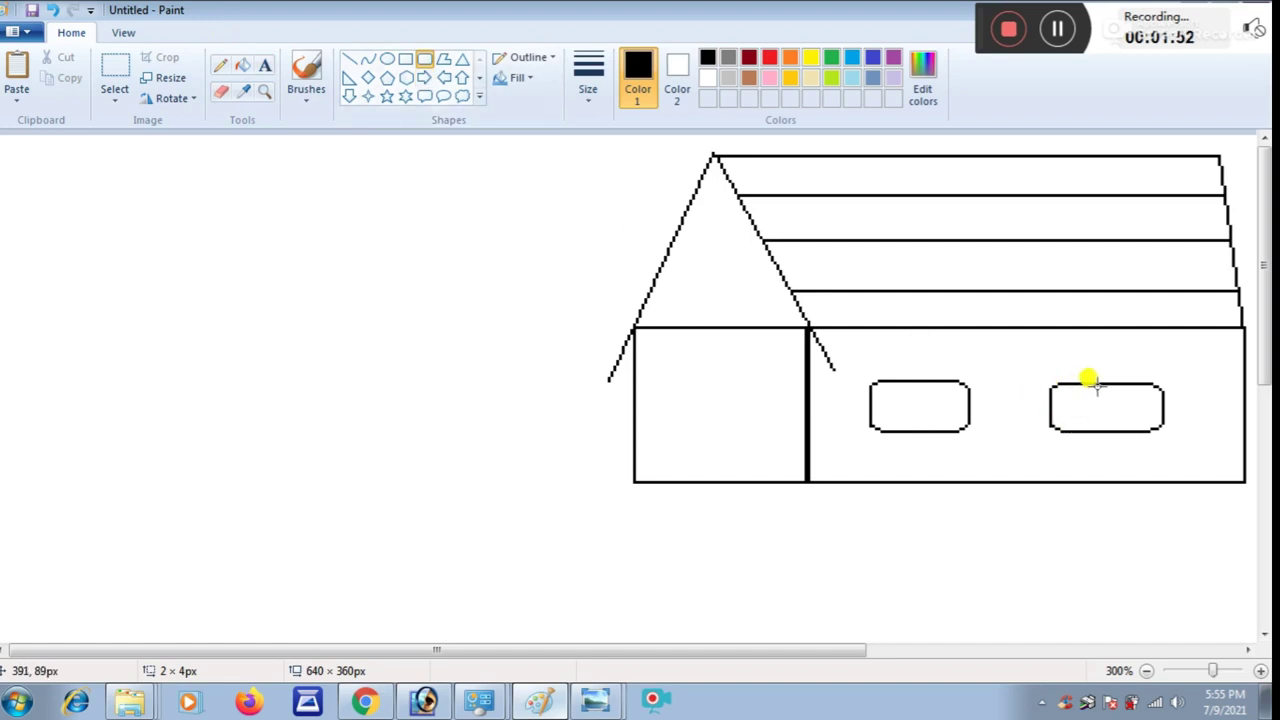
{"action": "left_click_drag", "start_coordinate": [1097, 381], "coordinate": [1160, 410]}
{"action": "left_click", "coordinate": [1080, 520]}
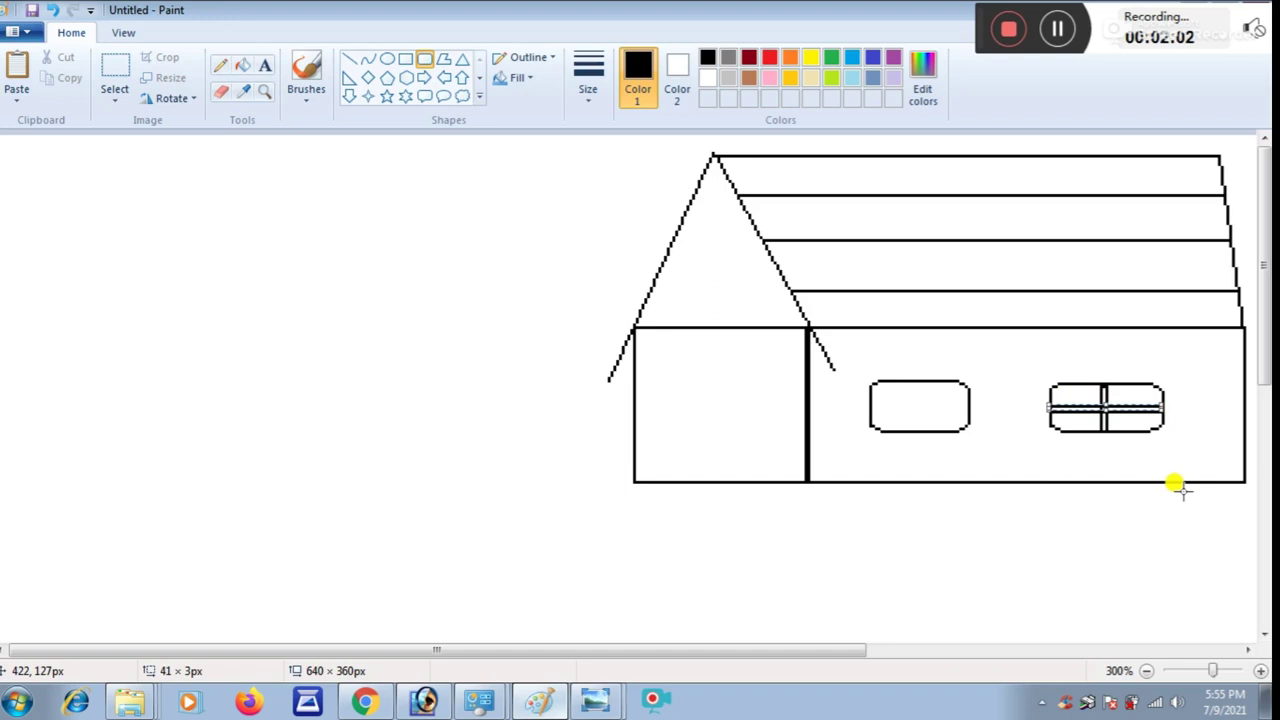
Divide the left window with a centred vertical bar about 4 × 20 px and a horizontal bar about 35 × 3 px.
{"action": "left_click_drag", "start_coordinate": [908, 368], "coordinate": [920, 428]}
{"action": "key", "text": "Right"}
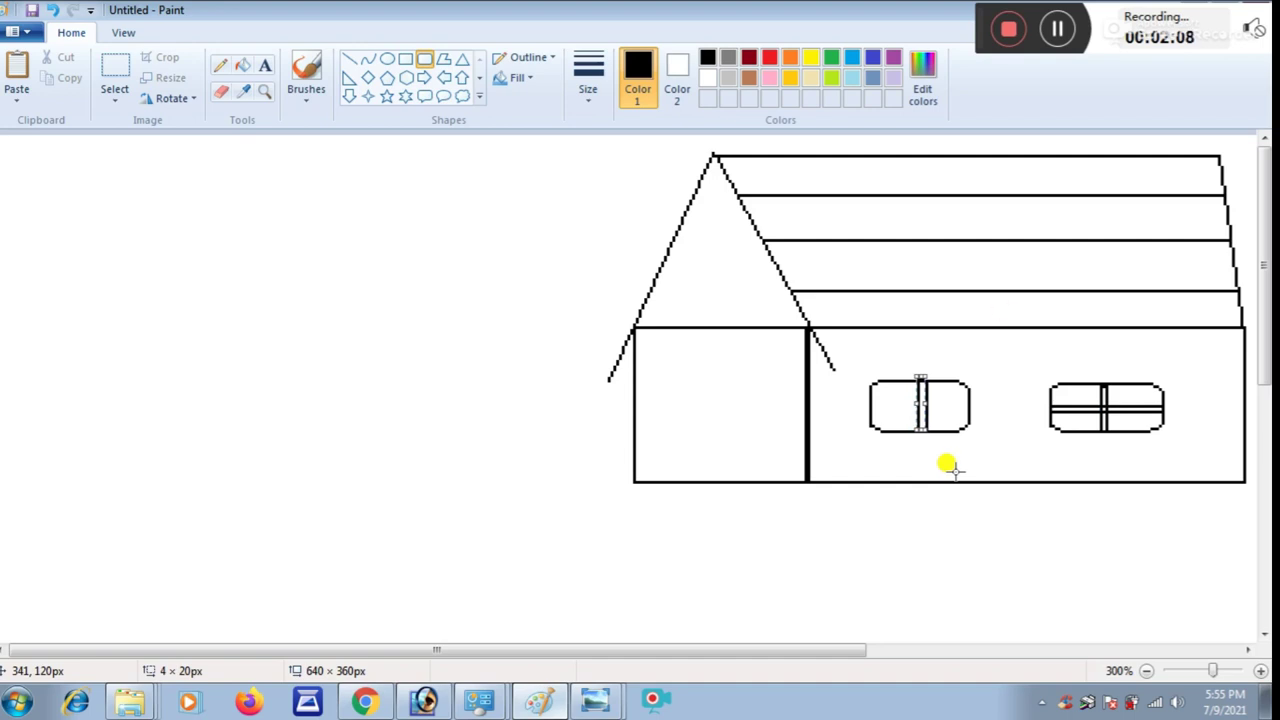
{"action": "key", "text": "Left"}
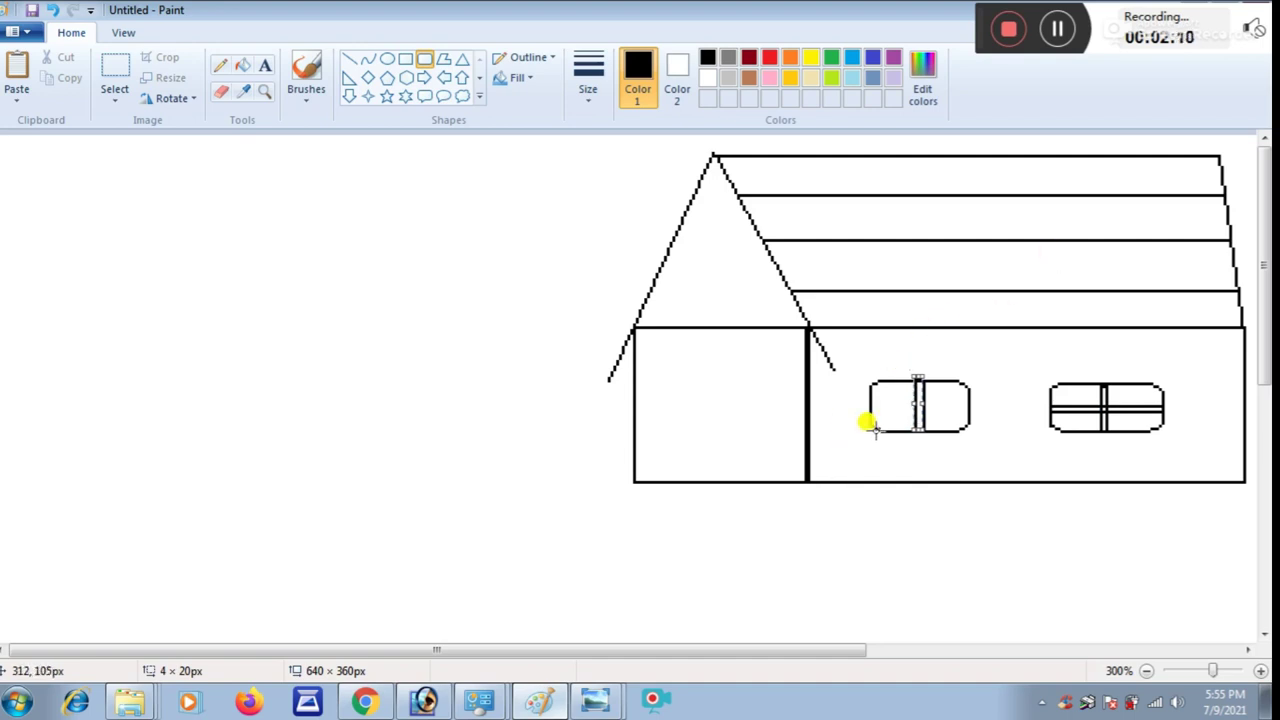
{"action": "left_click_drag", "start_coordinate": [863, 392], "coordinate": [962, 399]}
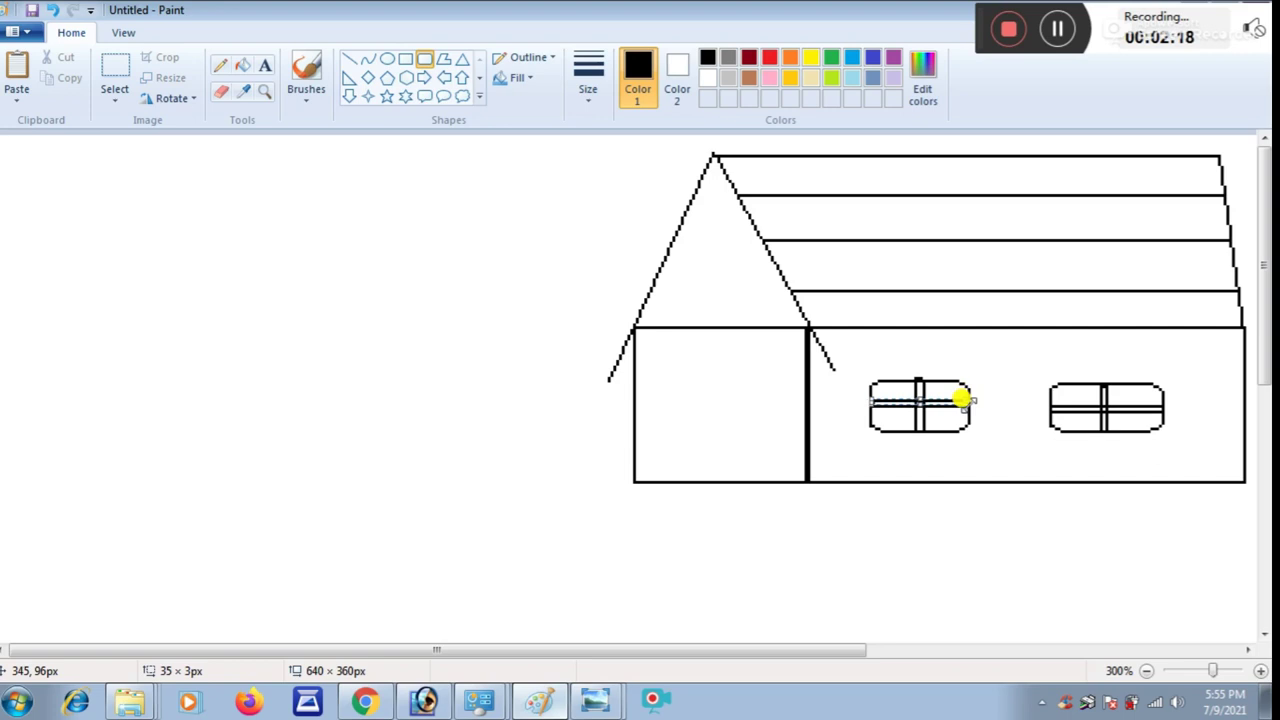
{"action": "left_click", "coordinate": [963, 397]}
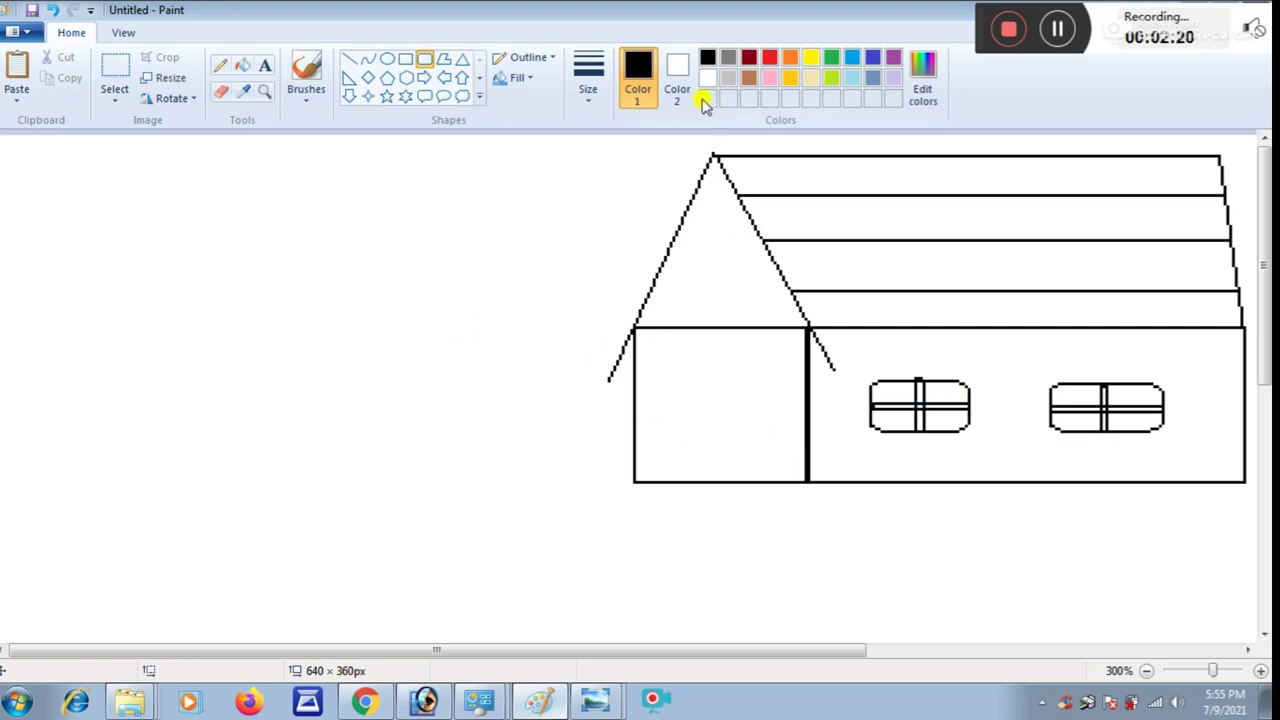
Draw a rectangular door frame with an inner panel about 16 × 35 px on the front wall, and erase the stray square beside the house.
{"action": "left_click", "coordinate": [406, 60]}
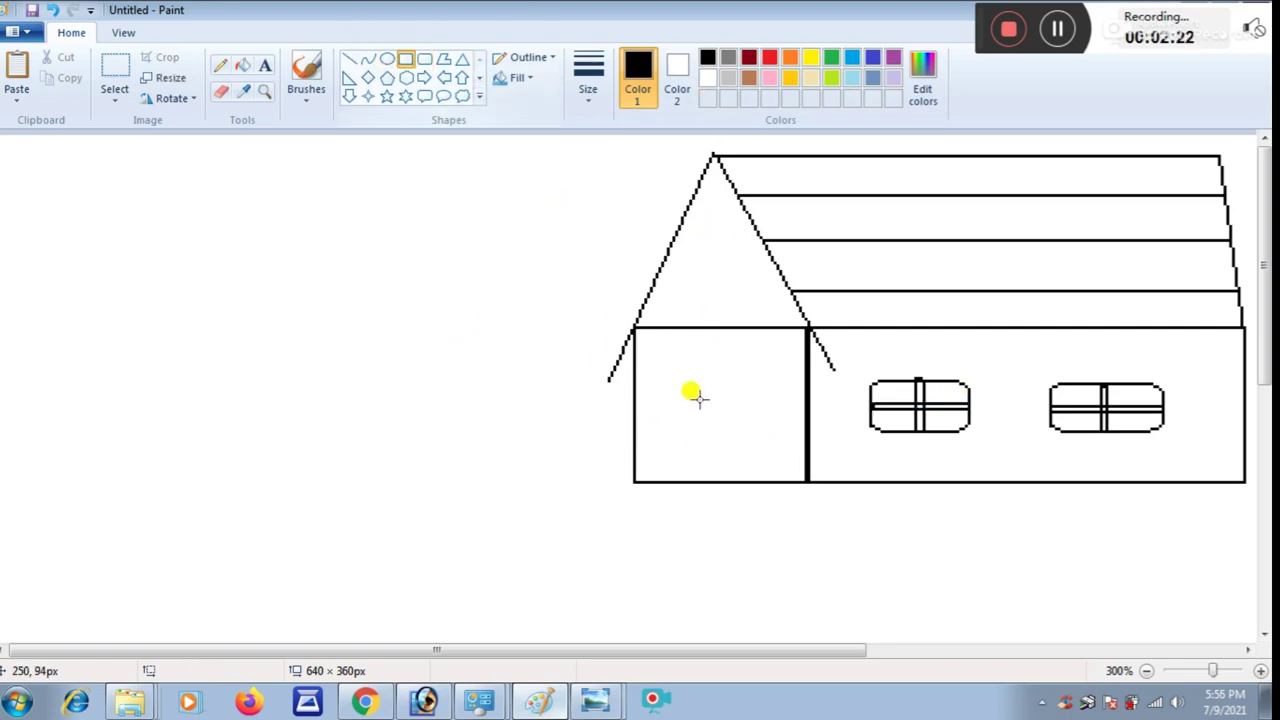
{"action": "left_click_drag", "start_coordinate": [687, 392], "coordinate": [737, 468]}
{"action": "left_click_drag", "start_coordinate": [703, 392], "coordinate": [739, 481]}
{"action": "left_click", "coordinate": [437, 409]}
{"action": "left_click", "coordinate": [586, 453]}
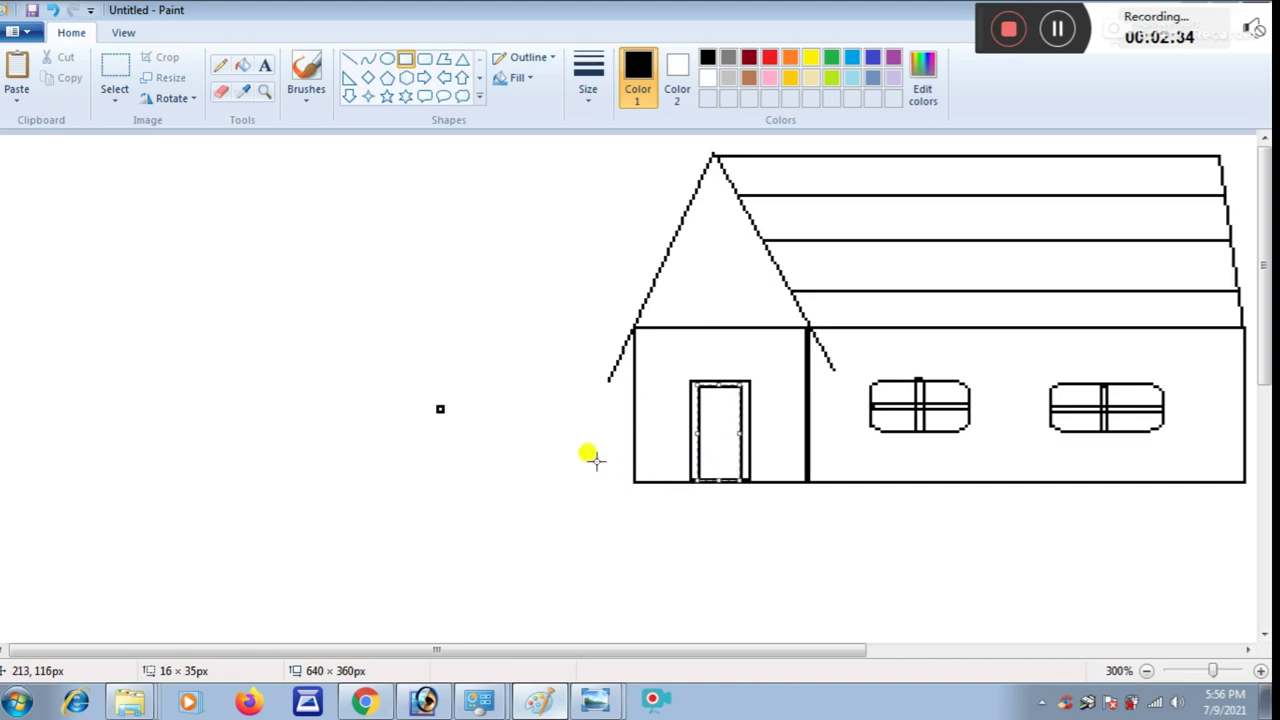
{"action": "left_click", "coordinate": [221, 91]}
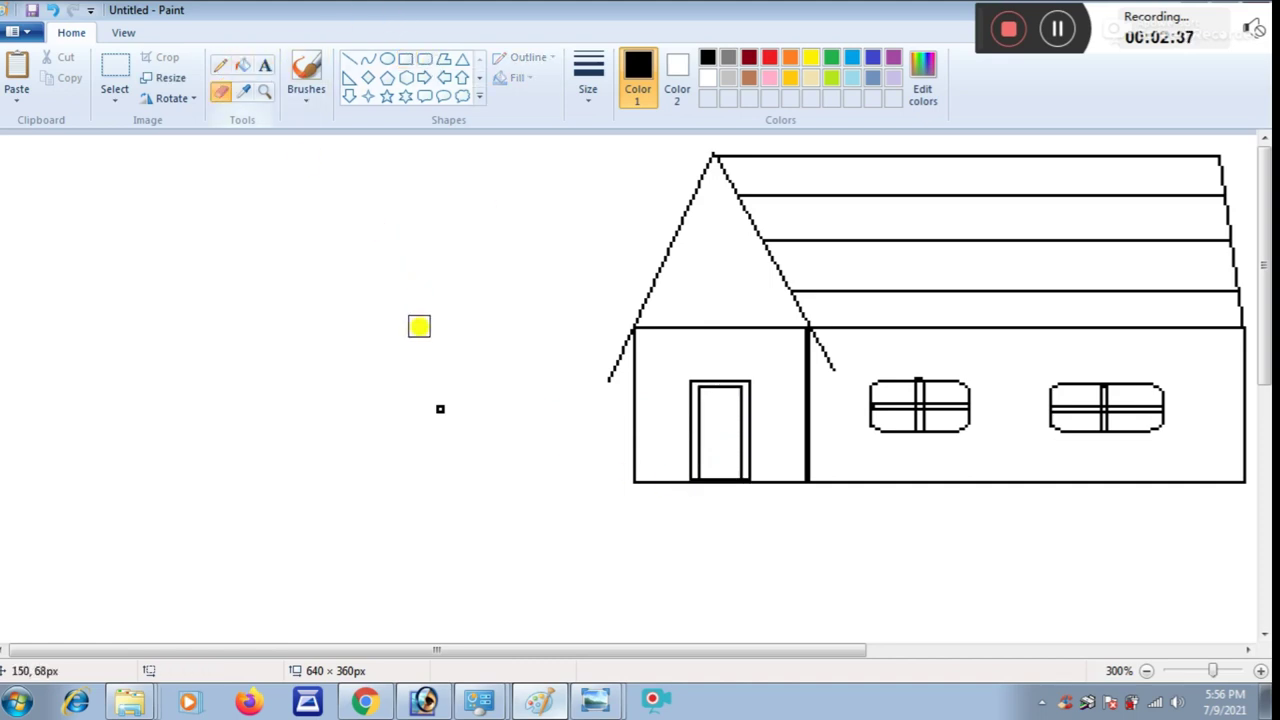
{"action": "left_click", "coordinate": [446, 408]}
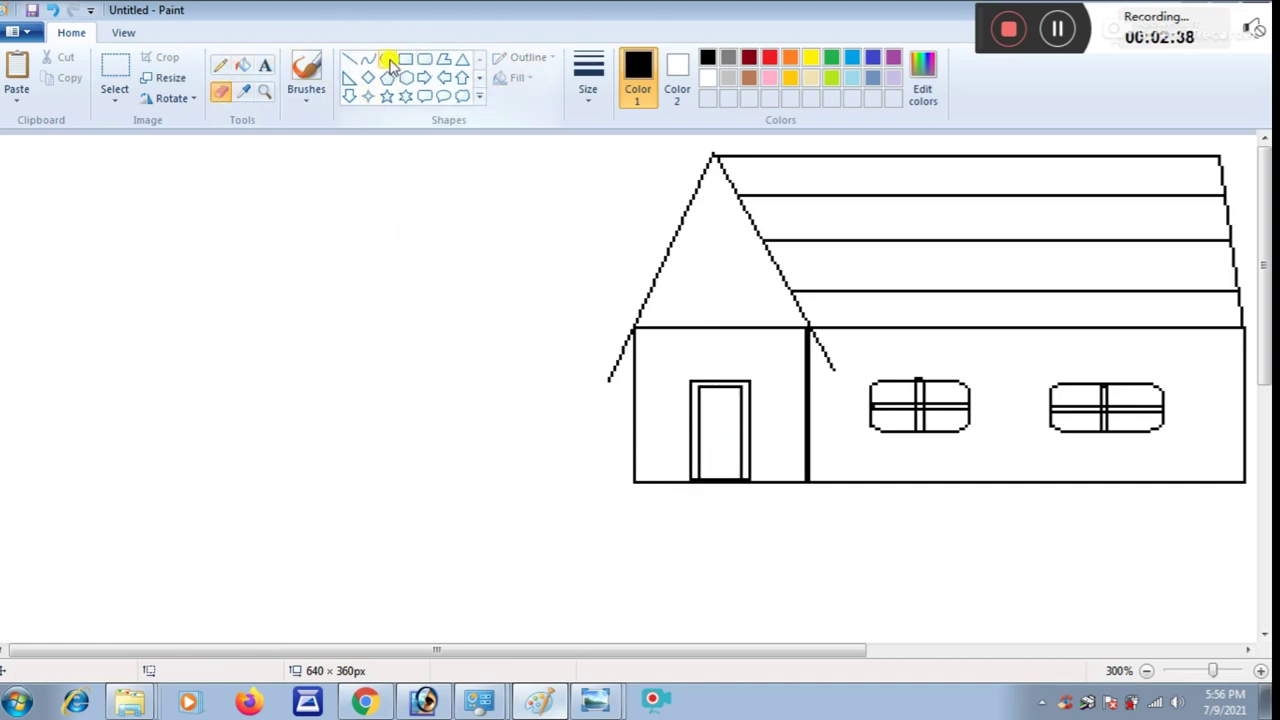
Draw two parallel diagonal lines about 41 × 56 px from the front wall's lower corners to outline a path.
{"action": "left_click", "coordinate": [341, 60]}
{"action": "mouse_move", "coordinate": [642, 483]}
{"action": "left_mouse_down"}
{"action": "mouse_move", "coordinate": [747, 662]}
{"action": "mouse_move", "coordinate": [764, 662]}
{"action": "mouse_move", "coordinate": [744, 624]}
{"action": "mouse_move", "coordinate": [758, 641]}
{"action": "left_mouse_up"}
{"action": "left_click_drag", "start_coordinate": [804, 484], "coordinate": [918, 638]}
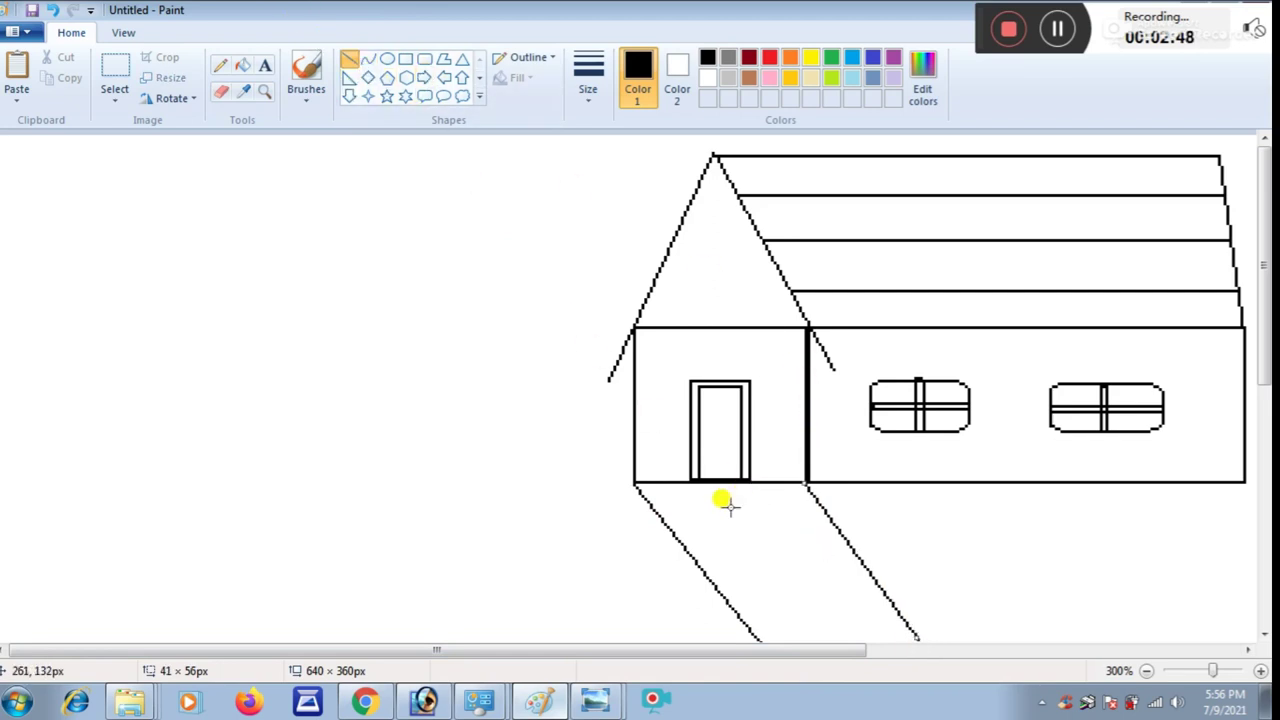
Draw a broken diagonal centre line down the front path, parallel to its edges.
{"action": "left_click_drag", "start_coordinate": [725, 497], "coordinate": [812, 617]}
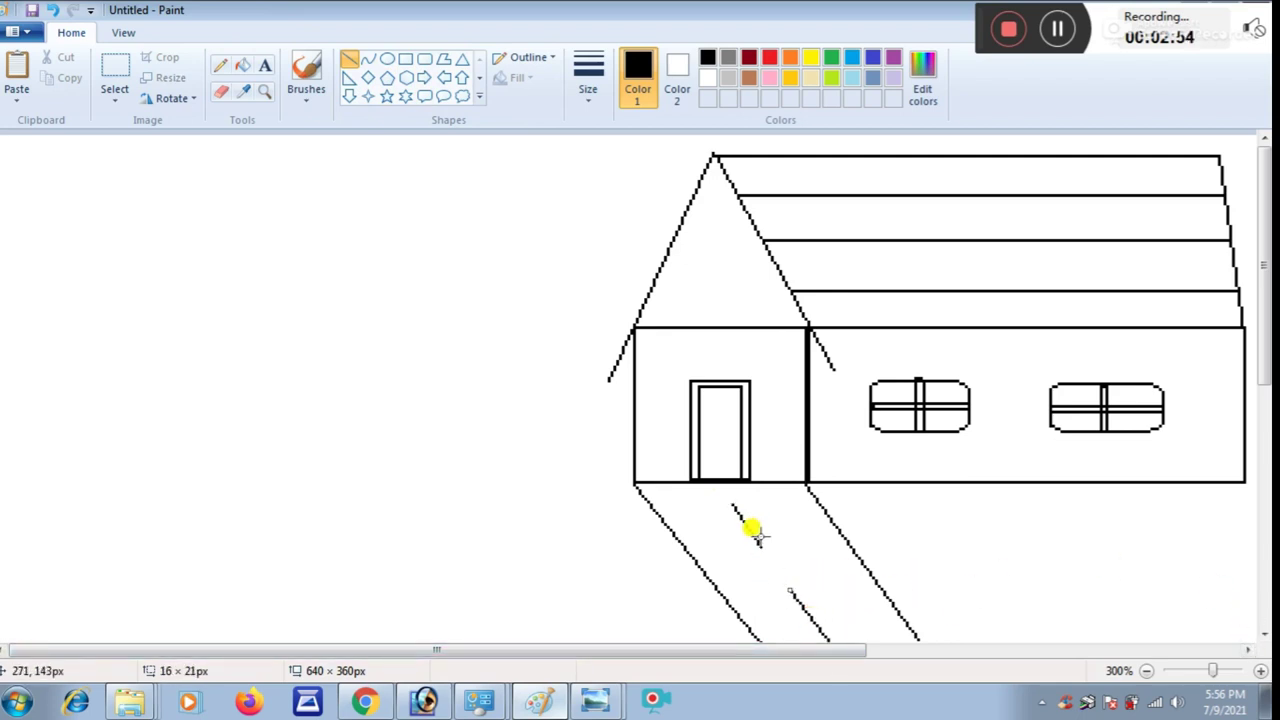
{"action": "left_click", "coordinate": [757, 543]}
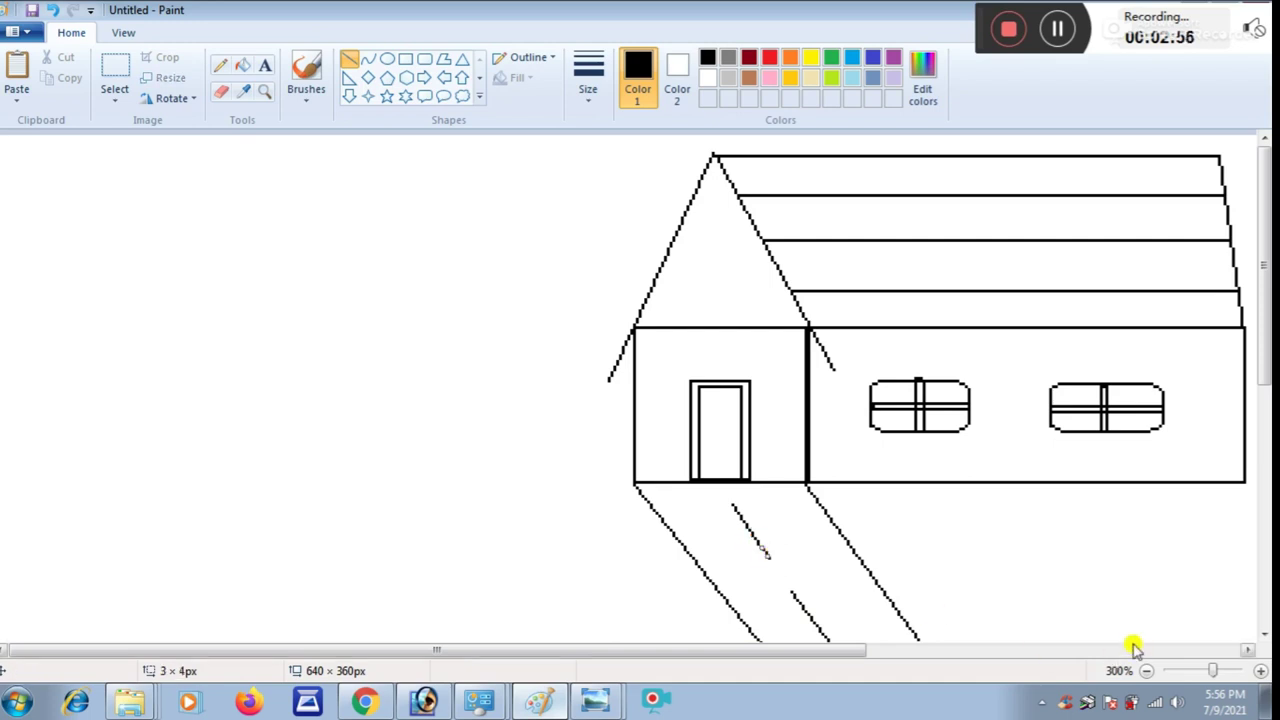
Draw a circle about 13 × 12 px in the gable below the peak and nudge it slightly down.
{"action": "left_click", "coordinate": [387, 59]}
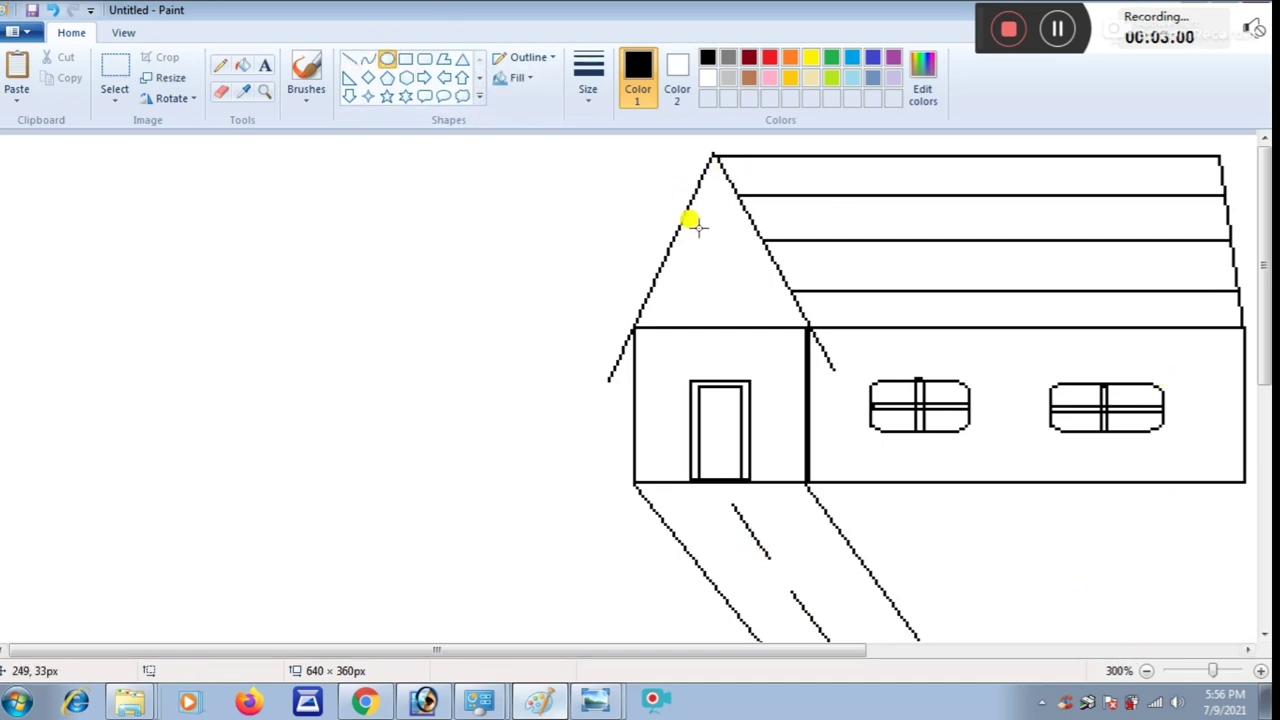
{"action": "left_click_drag", "start_coordinate": [698, 228], "coordinate": [734, 264]}
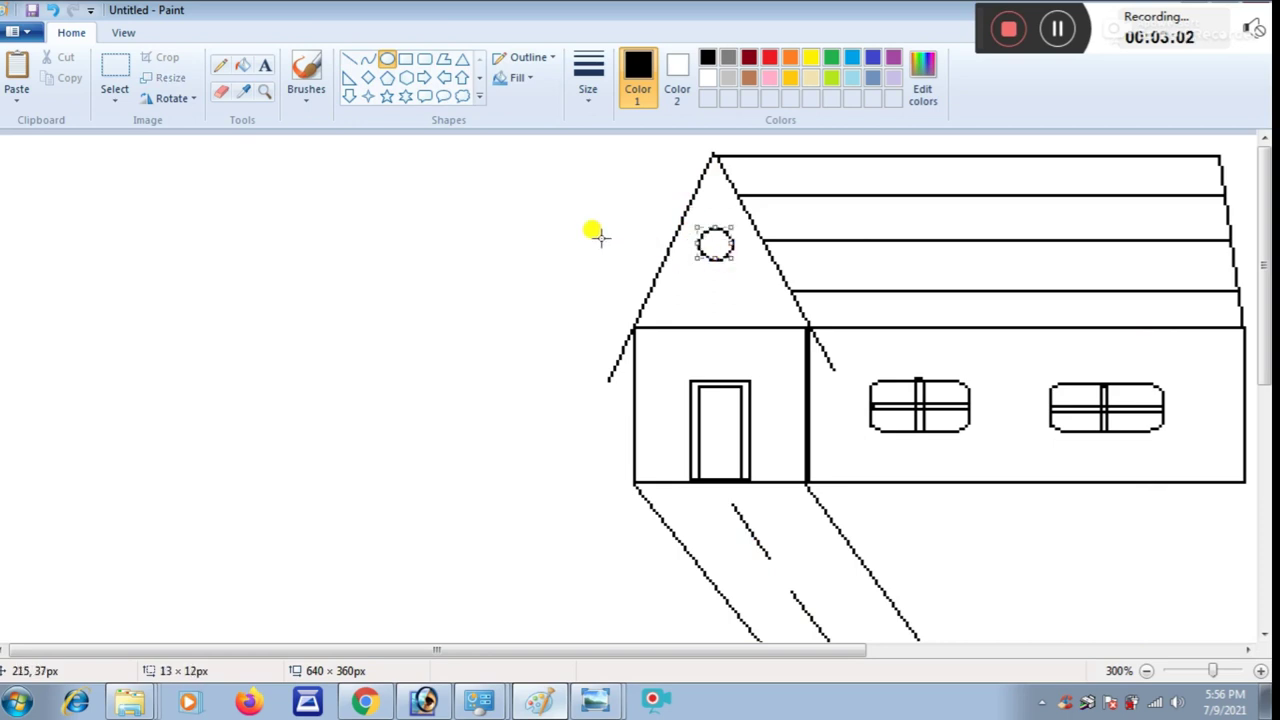
{"action": "key", "text": "Down"}
{"action": "key", "text": "Down"}
{"action": "key", "text": "Down"}
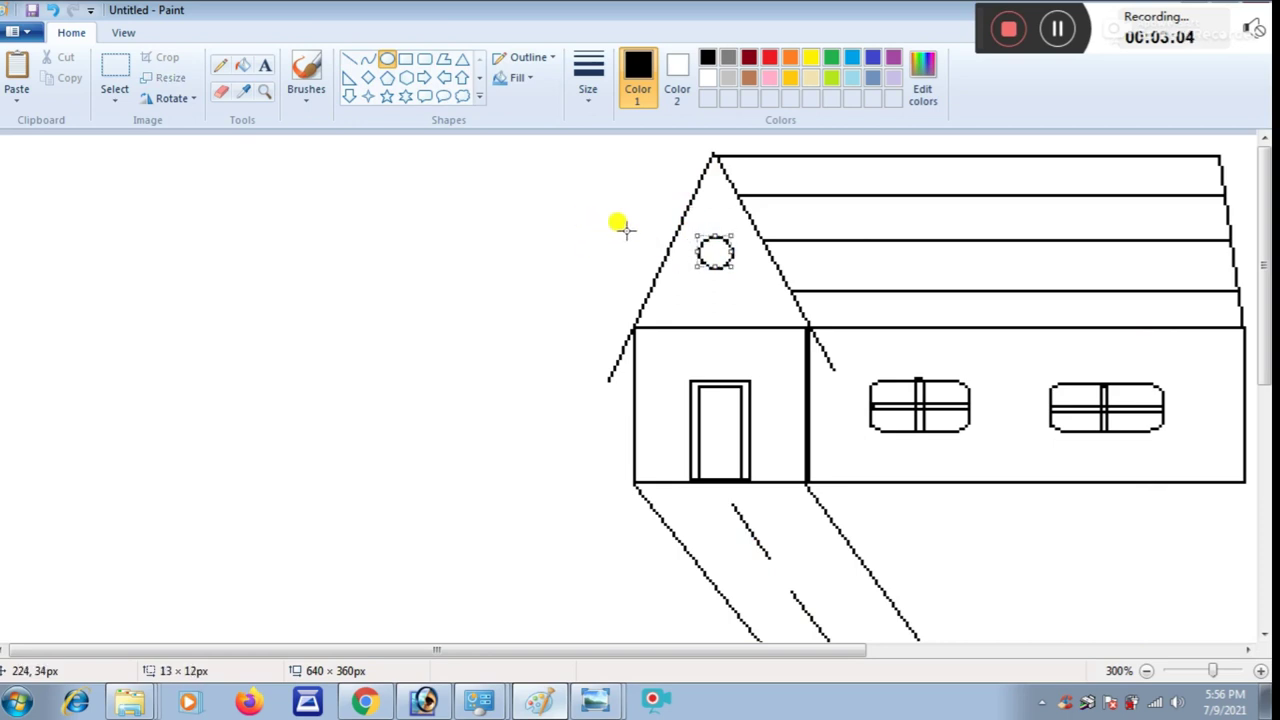
{"action": "left_click", "coordinate": [618, 225]}
Divide the roof's top row near the gable with a vertical line about 12 px long, closing its gap with a 6 px line.
{"action": "left_click", "coordinate": [349, 59]}
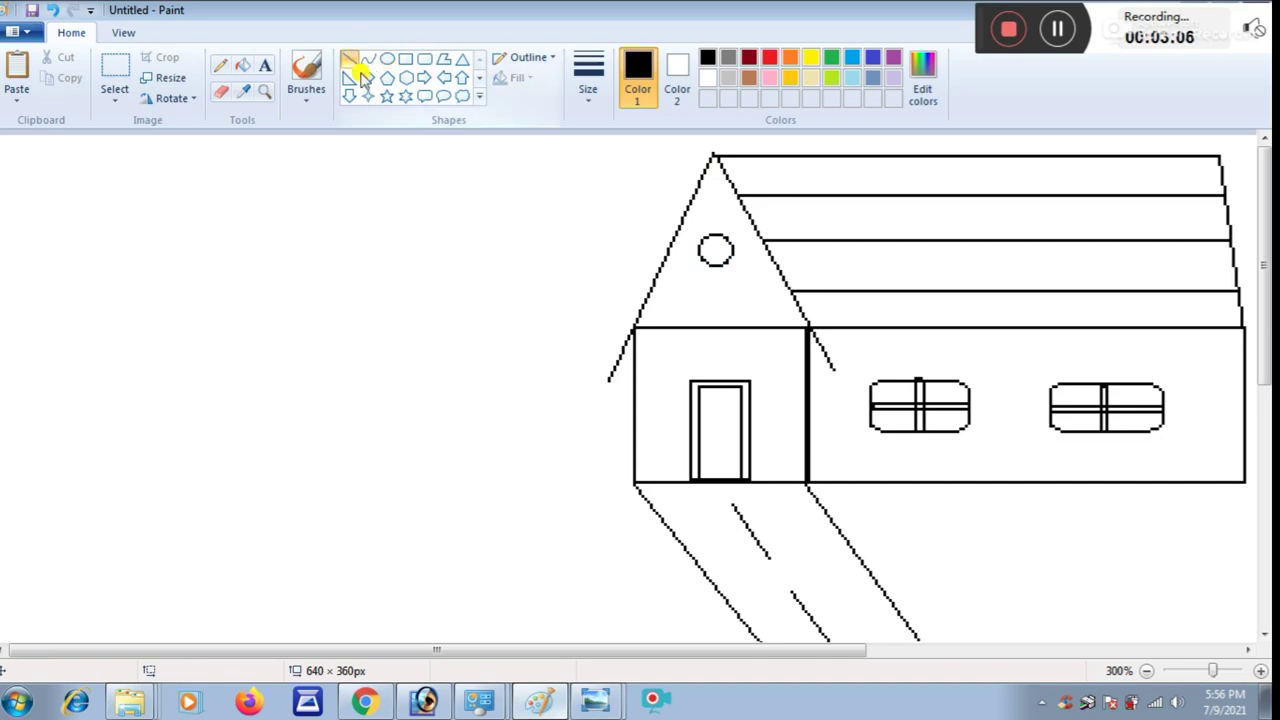
{"action": "left_click_drag", "start_coordinate": [420, 172], "coordinate": [421, 200]}
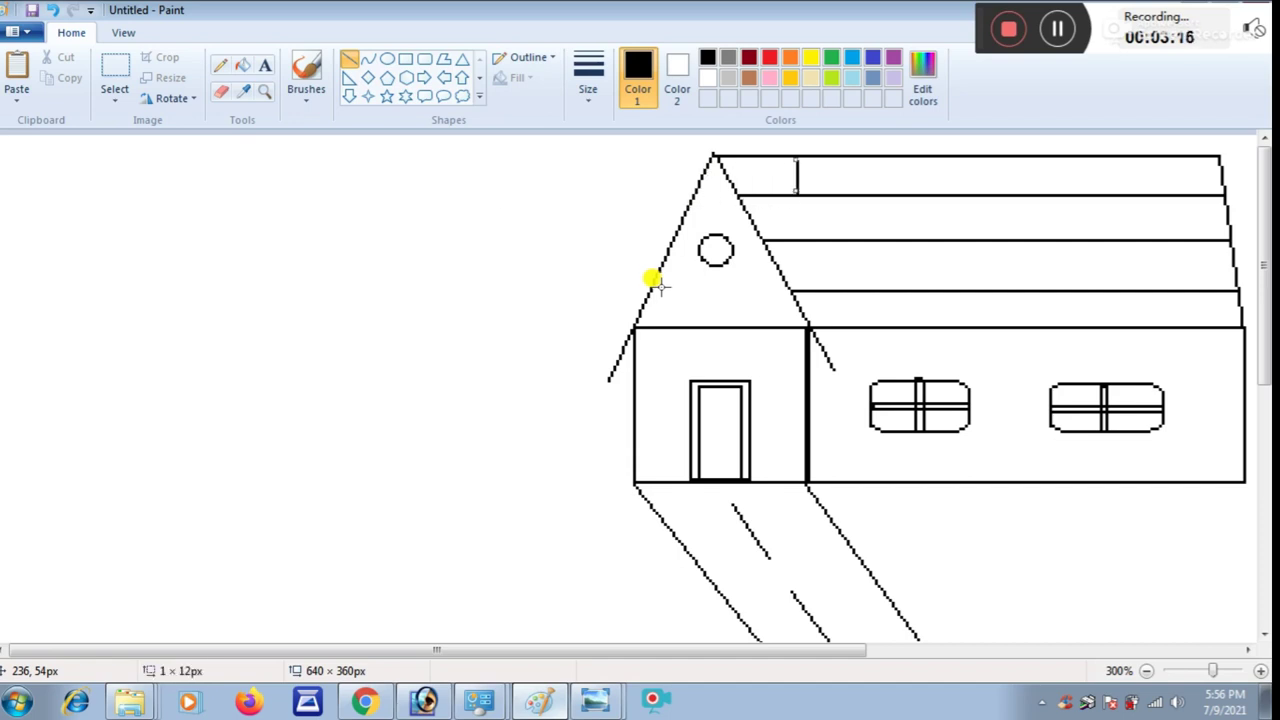
{"action": "left_click", "coordinate": [508, 303]}
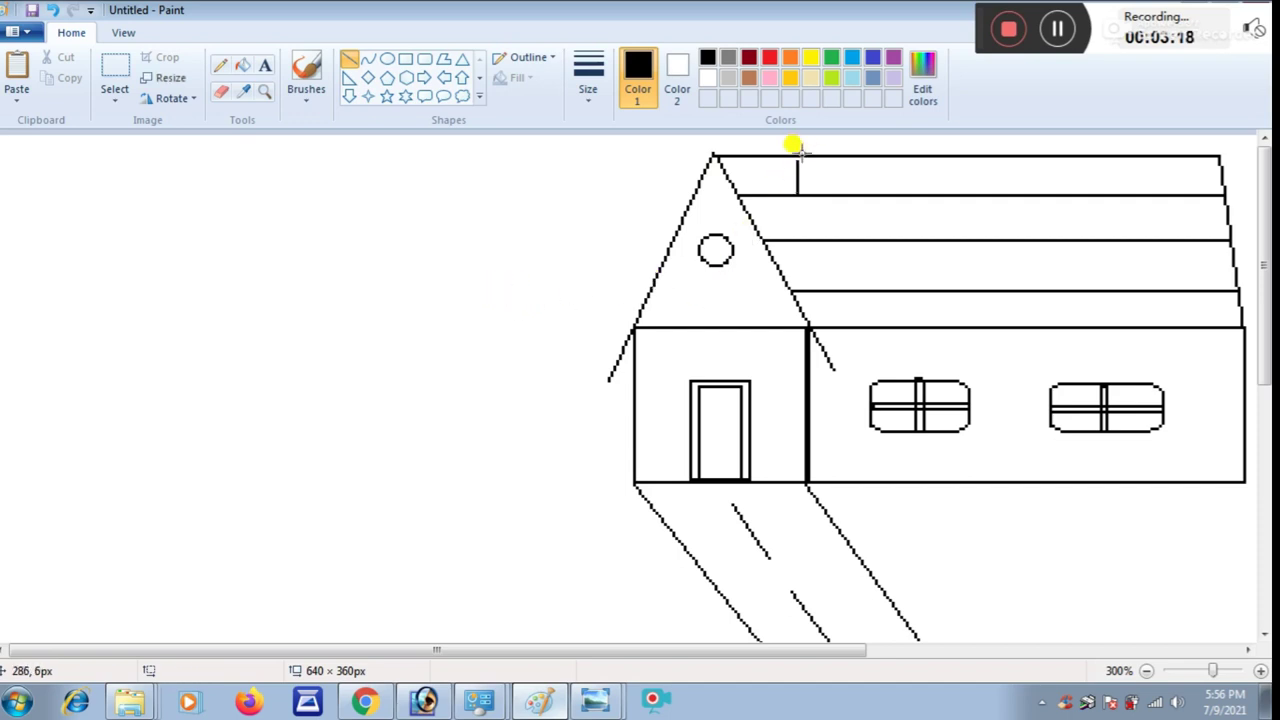
{"action": "left_click_drag", "start_coordinate": [625, 180], "coordinate": [628, 196]}
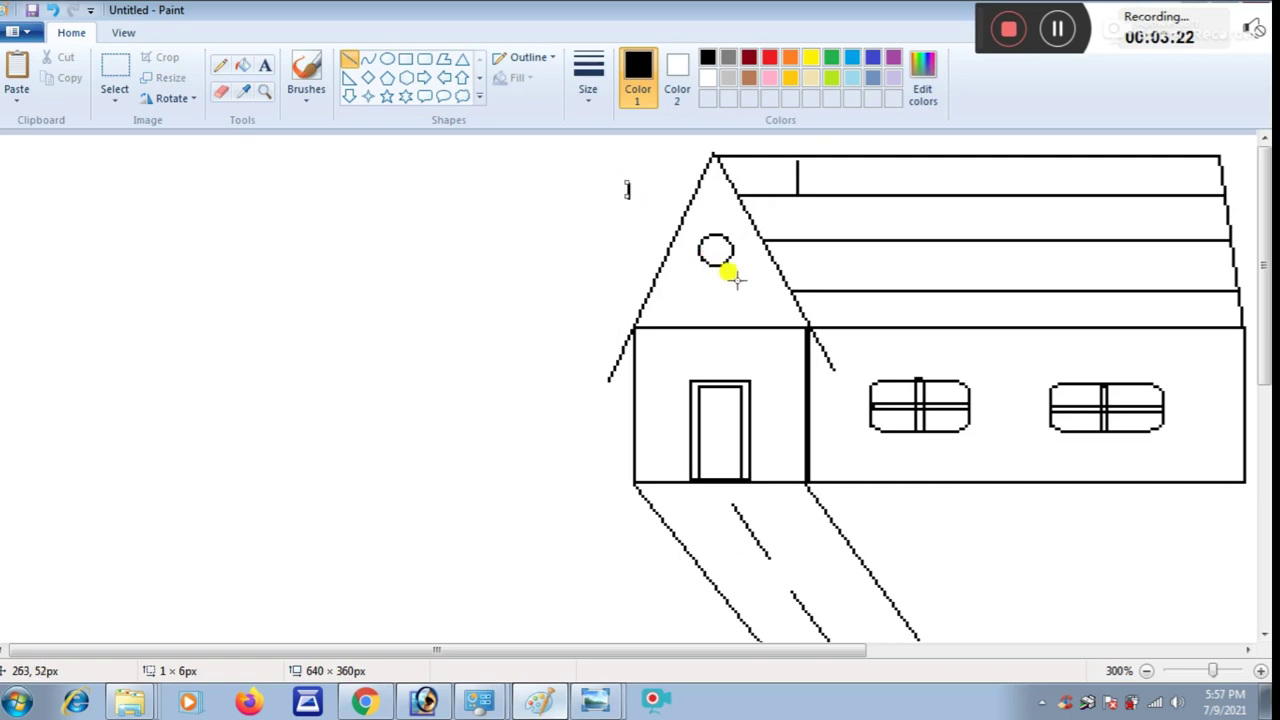
{"action": "key", "text": "Right"}
{"action": "key", "text": "Right"}
{"action": "key", "text": "Right"}
{"action": "key", "text": "Right"}
{"action": "key", "text": "Right"}
{"action": "key", "text": "Right"}
{"action": "key", "text": "Right"}
{"action": "key", "text": "Right"}
{"action": "key", "text": "Right"}
{"action": "key", "text": "Right"}
{"action": "key", "text": "Right"}
{"action": "key", "text": "Right"}
{"action": "key", "text": "Right"}
{"action": "key", "text": "Right"}
{"action": "key", "text": "Right"}
{"action": "key", "text": "Right"}
{"action": "key", "text": "Right"}
{"action": "key", "text": "Right"}
{"action": "key", "text": "Right"}
{"action": "key", "text": "Right"}
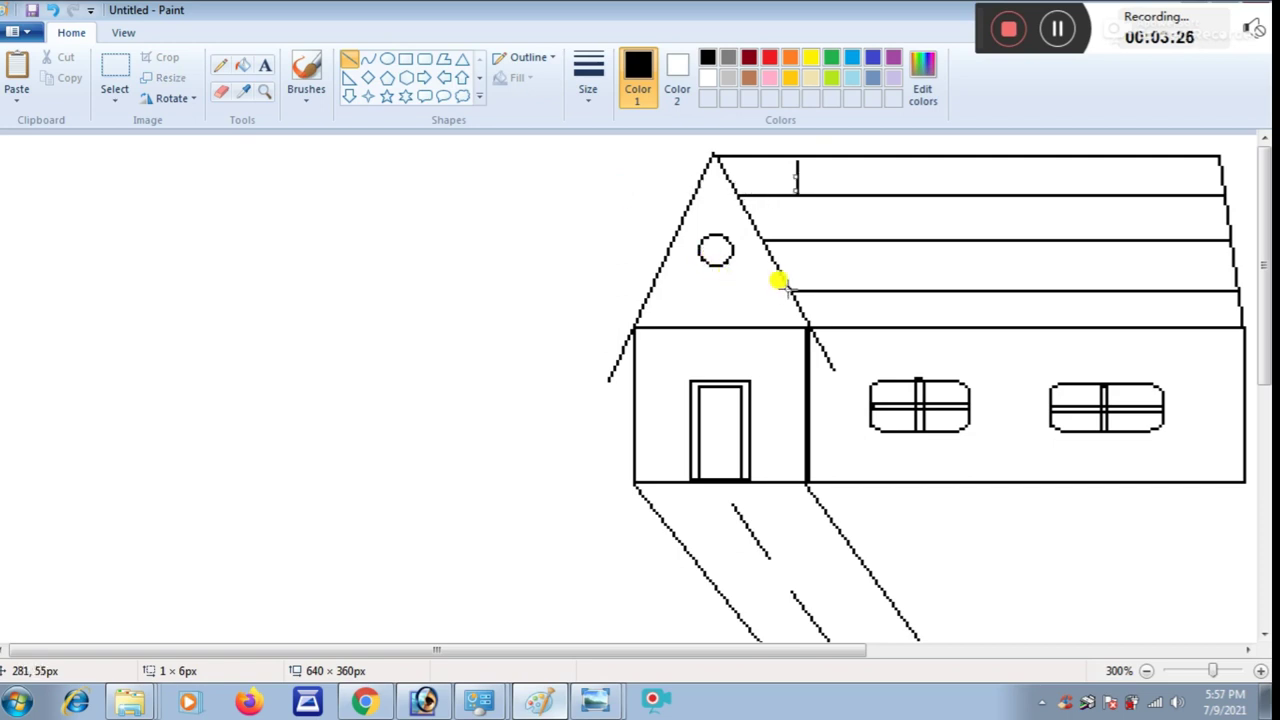
{"action": "left_click", "coordinate": [785, 287]}
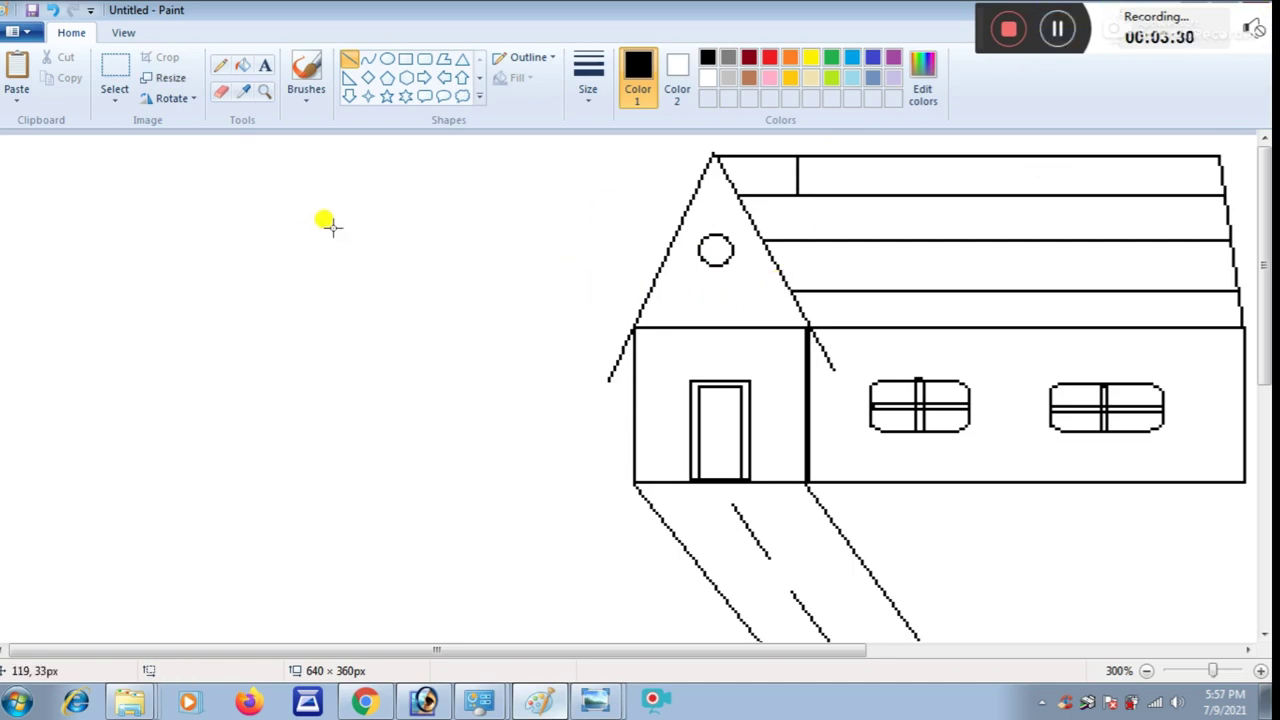
Divide the roof's second row with a vertical line about 13 px long, extended by a 6 px line to span the row.
{"action": "left_click_drag", "start_coordinate": [344, 220], "coordinate": [344, 253]}
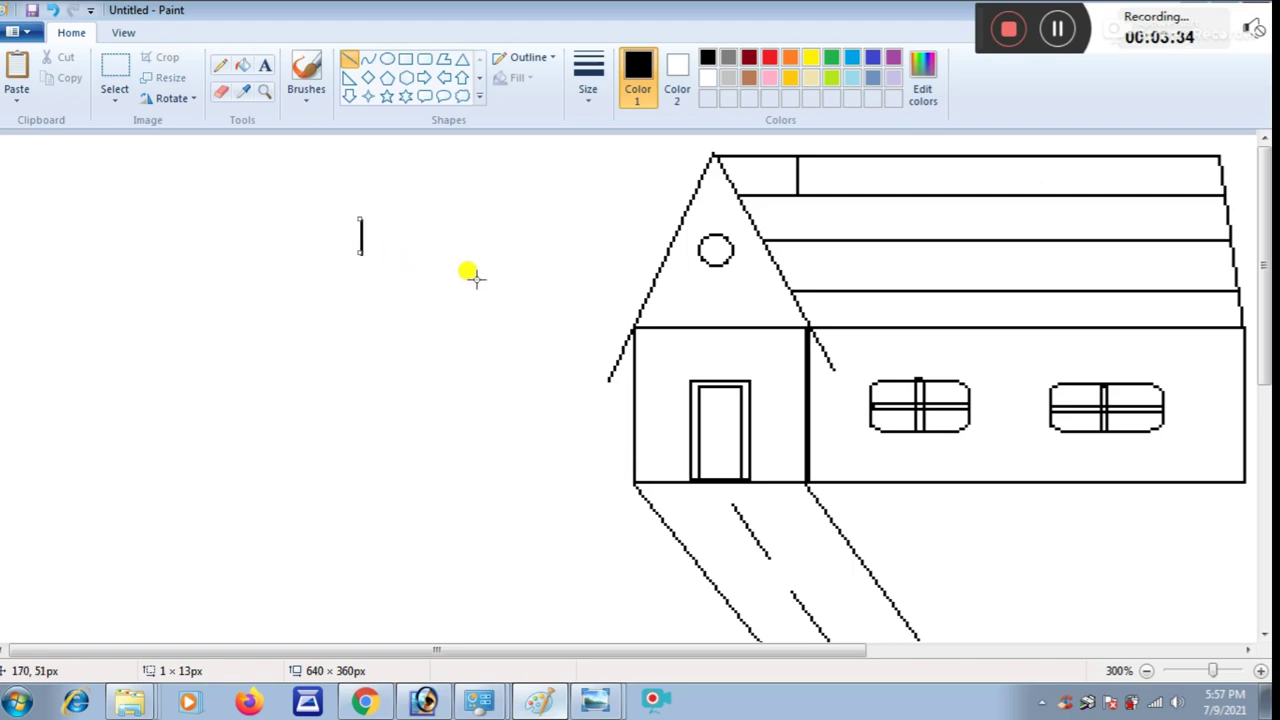
{"action": "key", "text": "Right"}
{"action": "key", "text": "Right"}
{"action": "key", "text": "Right"}
{"action": "key", "text": "Right"}
{"action": "key", "text": "Right"}
{"action": "key", "text": "Right"}
{"action": "key", "text": "Right"}
{"action": "key", "text": "Right"}
{"action": "key", "text": "Right"}
{"action": "key", "text": "Right"}
{"action": "key", "text": "Right"}
{"action": "key", "text": "Right"}
{"action": "key", "text": "Right"}
{"action": "key", "text": "Right"}
{"action": "key", "text": "Right"}
{"action": "key", "text": "Right"}
{"action": "key", "text": "Right"}
{"action": "key", "text": "Right"}
{"action": "key", "text": "Right"}
{"action": "key", "text": "Right"}
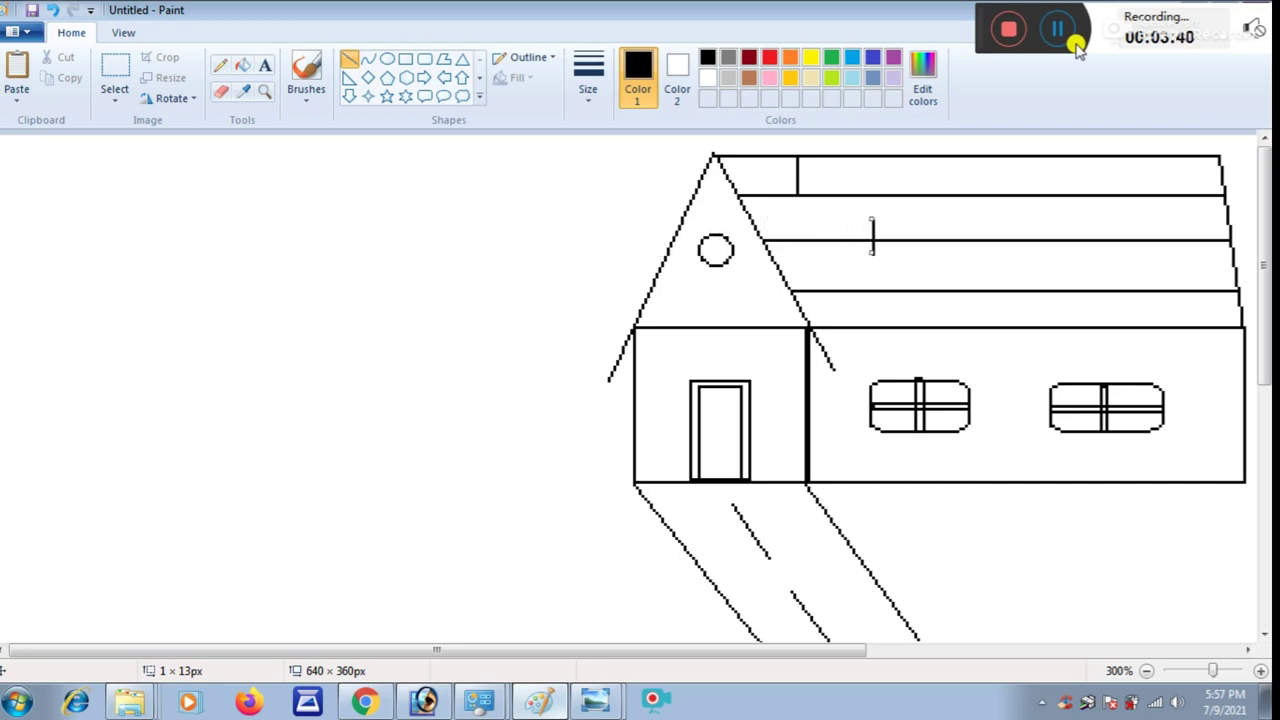
{"action": "key", "text": "Up"}
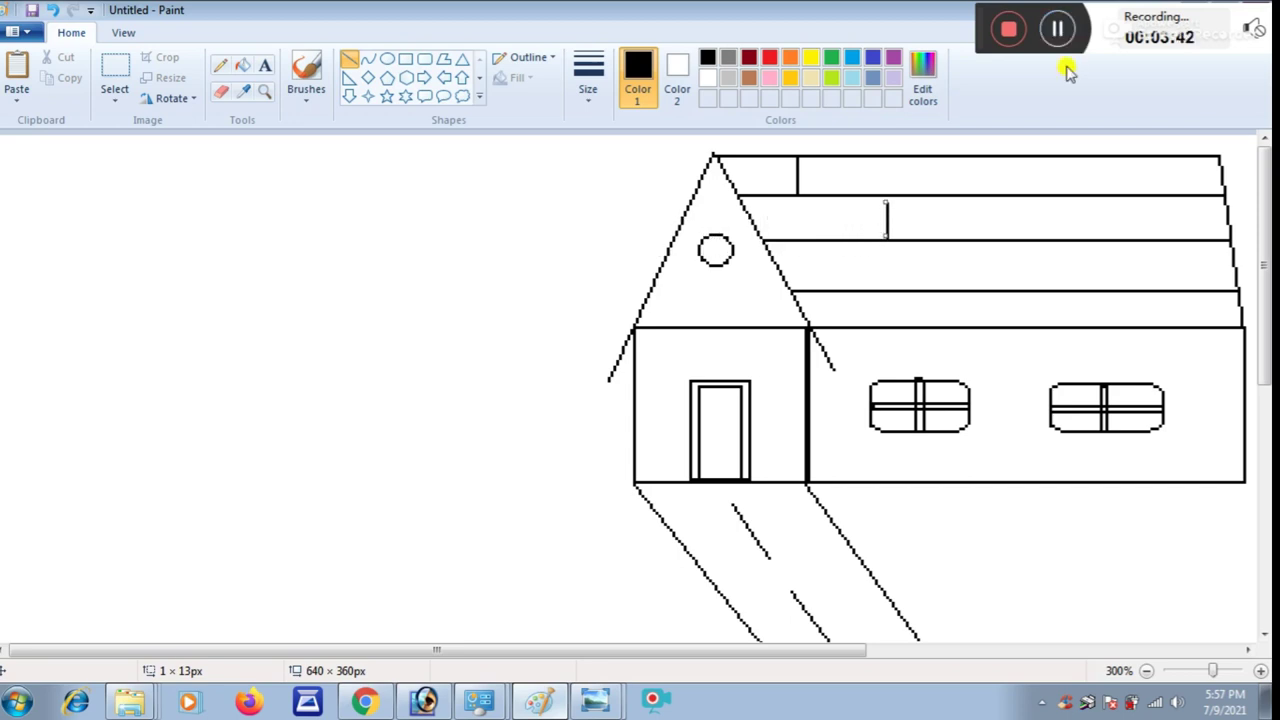
{"action": "left_click", "coordinate": [1068, 72]}
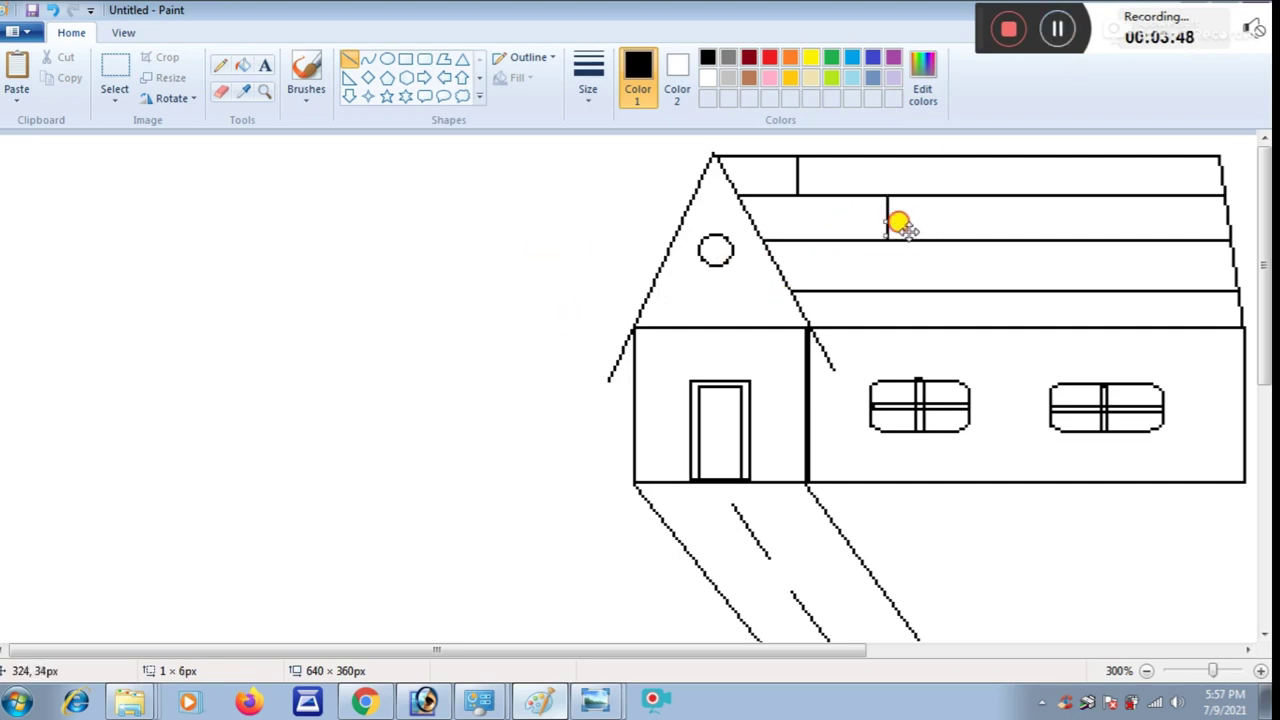
{"action": "left_click", "coordinate": [1057, 28]}
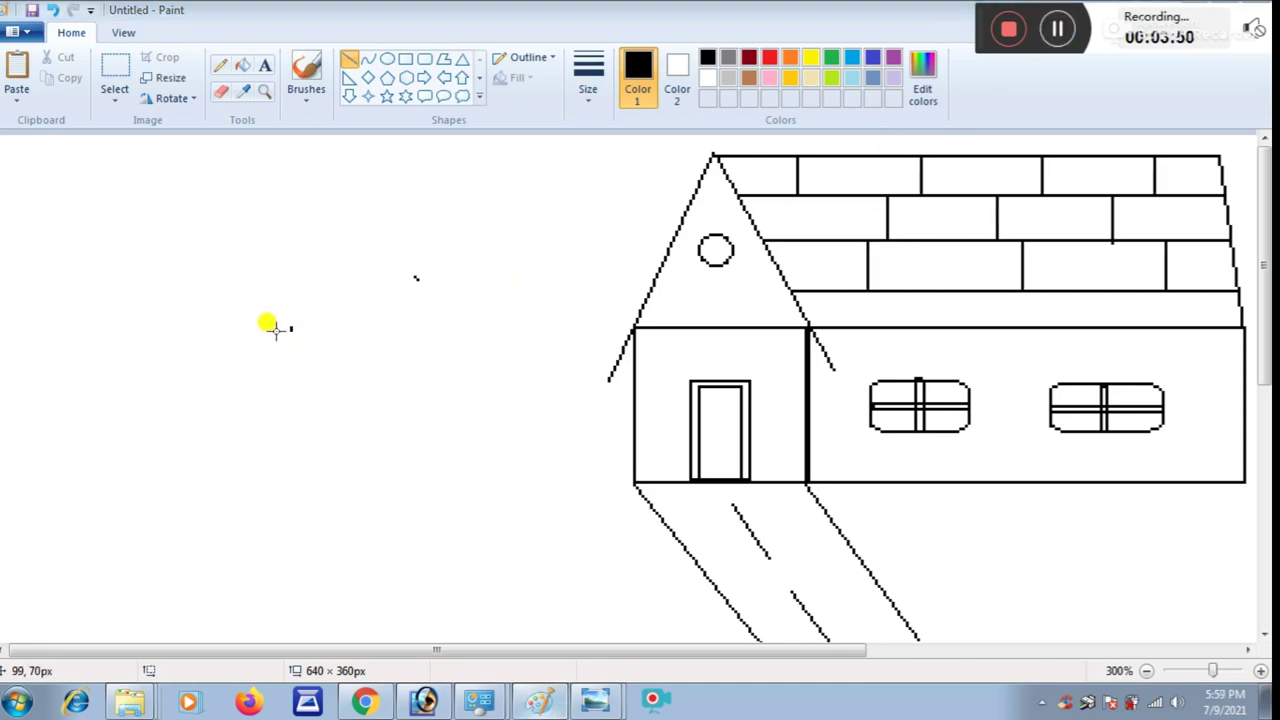
Split the roof's lowest row into four tiles with three vertical lines about 14 to 15 px long.
{"action": "mouse_move", "coordinate": [512, 250]}
{"action": "left_mouse_down"}
{"action": "mouse_move", "coordinate": [515, 288]}
{"action": "mouse_move", "coordinate": [912, 310]}
{"action": "left_mouse_up"}
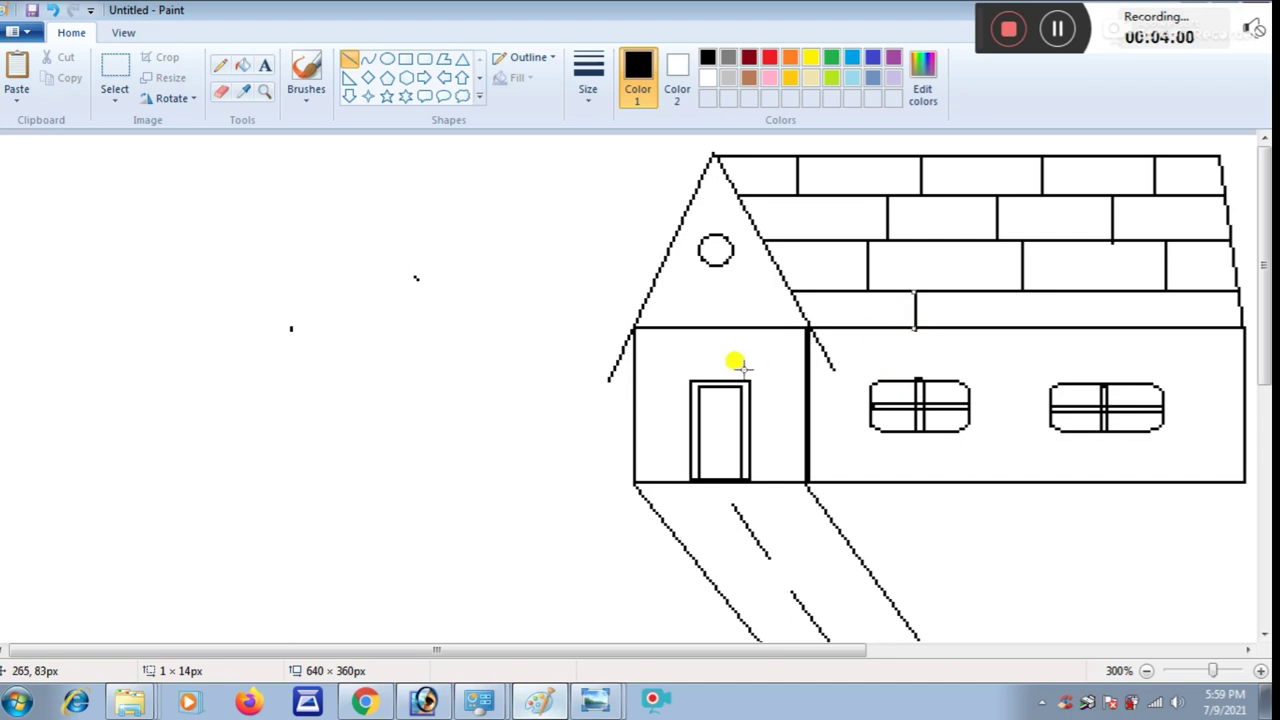
{"action": "left_click_drag", "start_coordinate": [637, 256], "coordinate": [637, 290]}
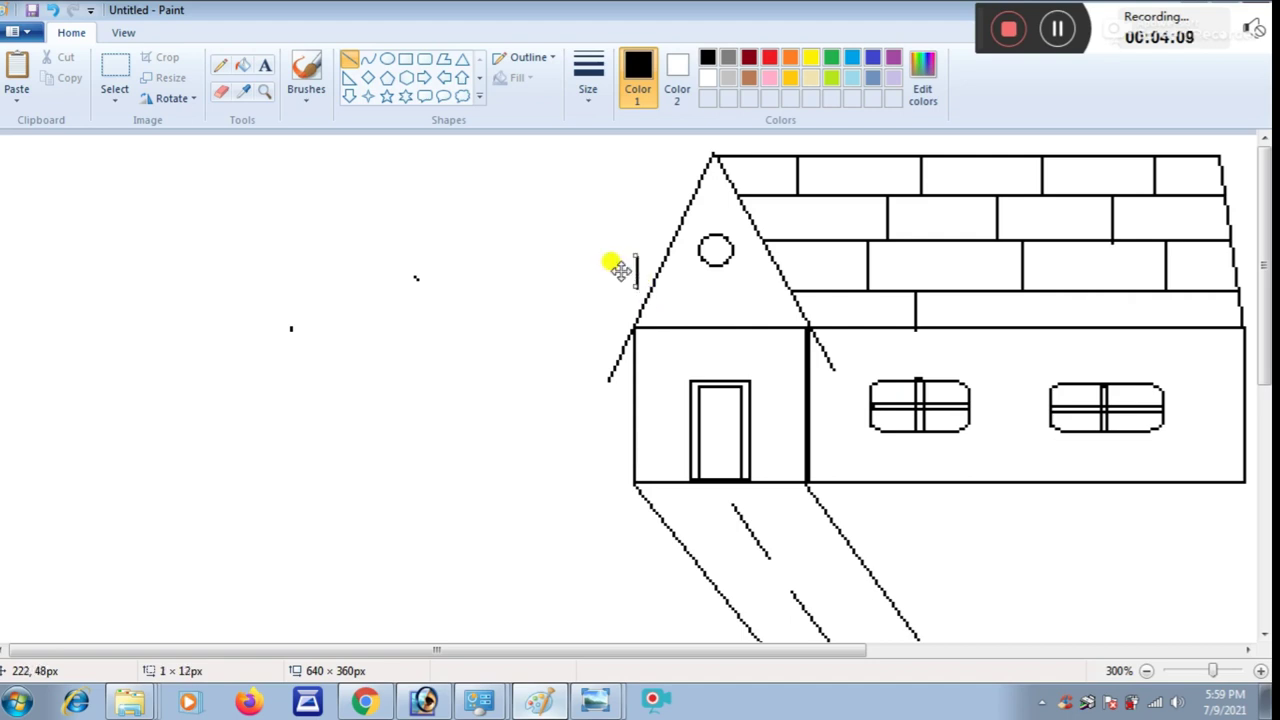
{"action": "left_click_drag", "start_coordinate": [612, 266], "coordinate": [1056, 316]}
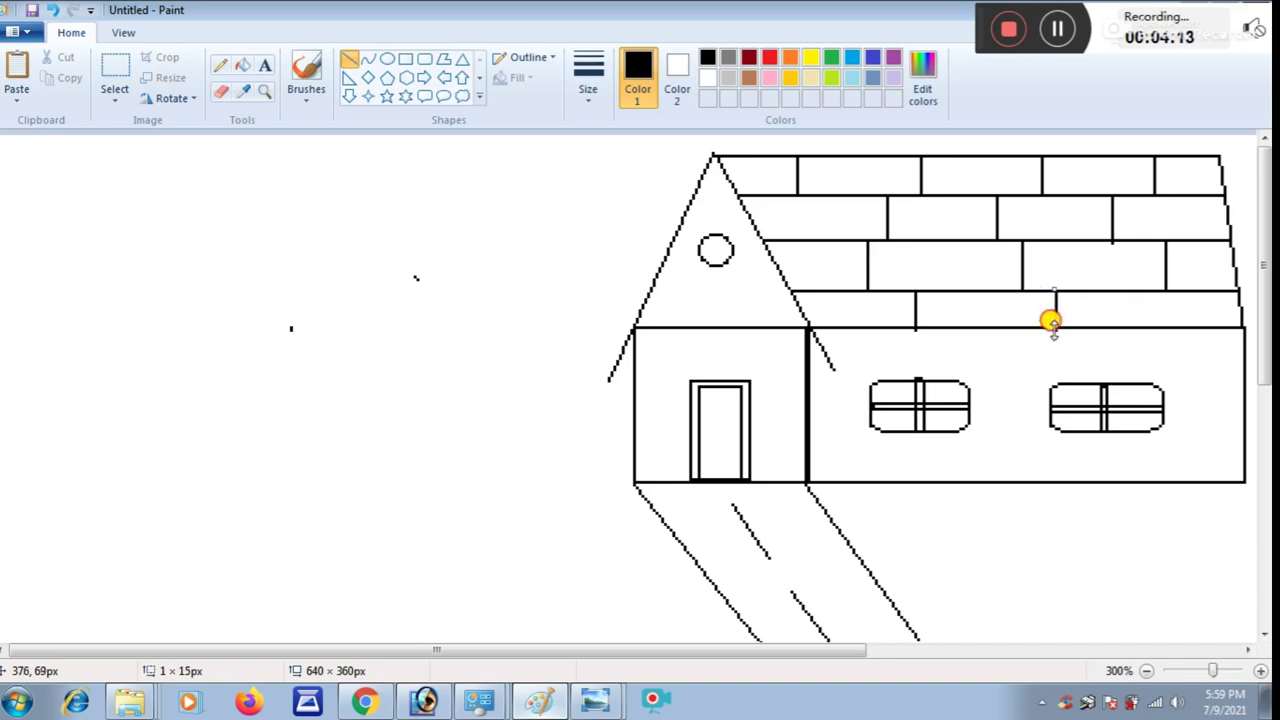
{"action": "left_click_drag", "start_coordinate": [663, 193], "coordinate": [1160, 322]}
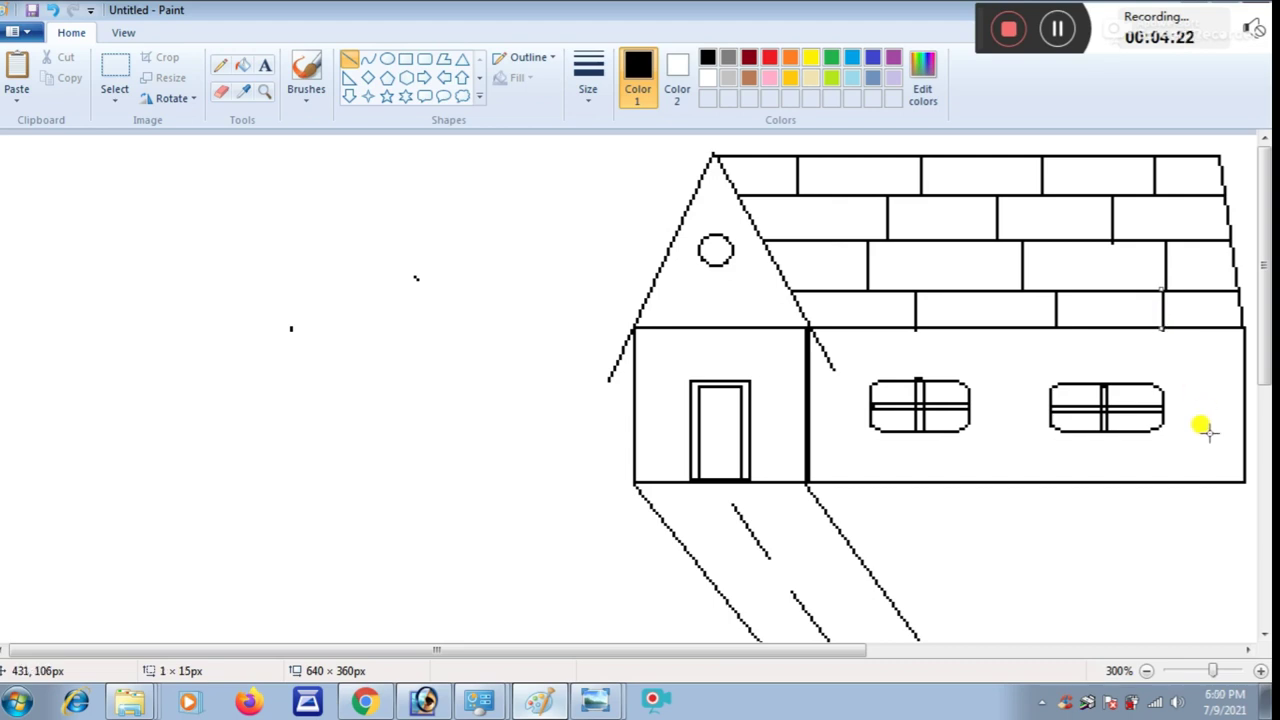
Erase the small stray marks in the empty area beside the house.
{"action": "left_click_drag", "start_coordinate": [330, 324], "coordinate": [333, 322]}
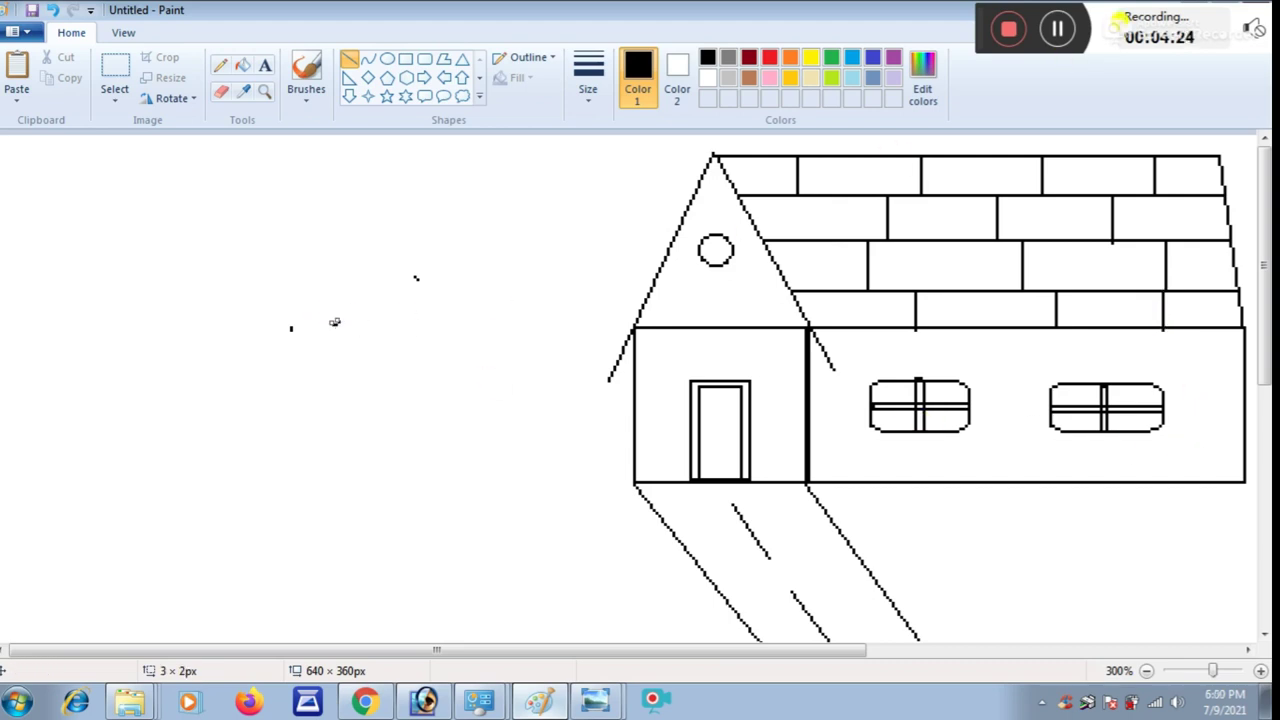
{"action": "left_click", "coordinate": [1050, 30]}
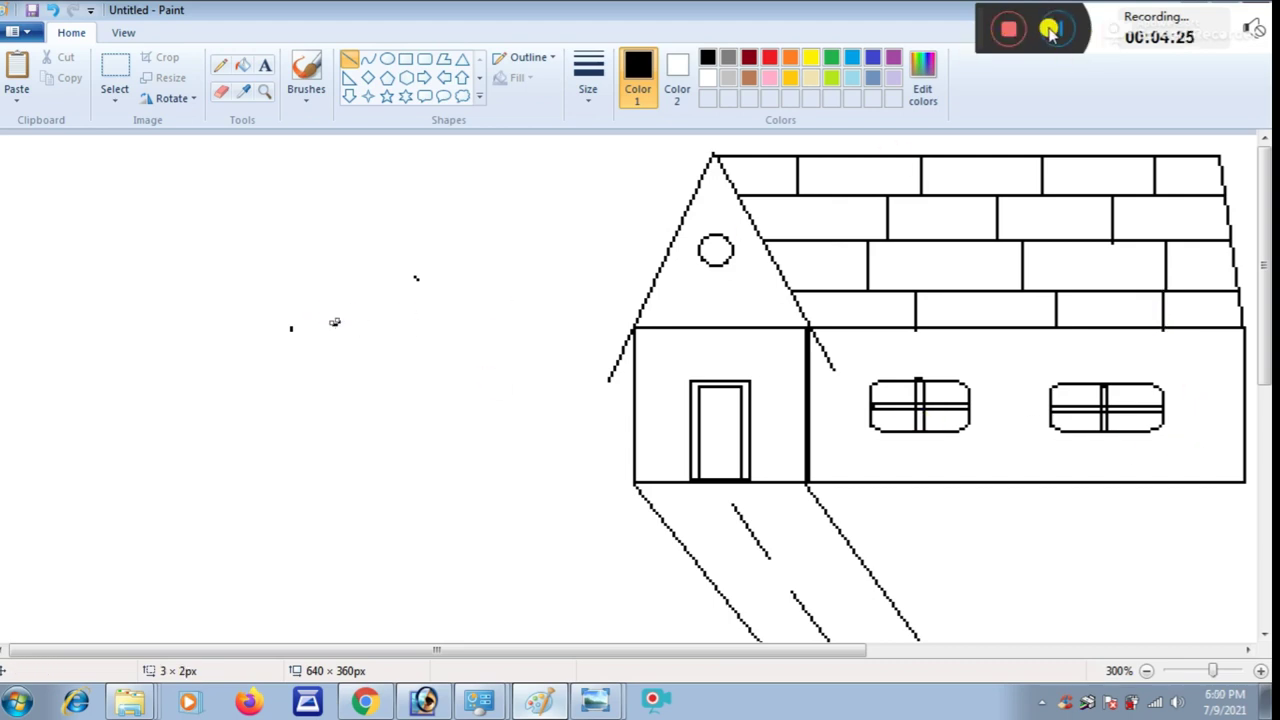
{"action": "left_click", "coordinate": [220, 91]}
{"action": "left_click", "coordinate": [430, 280]}
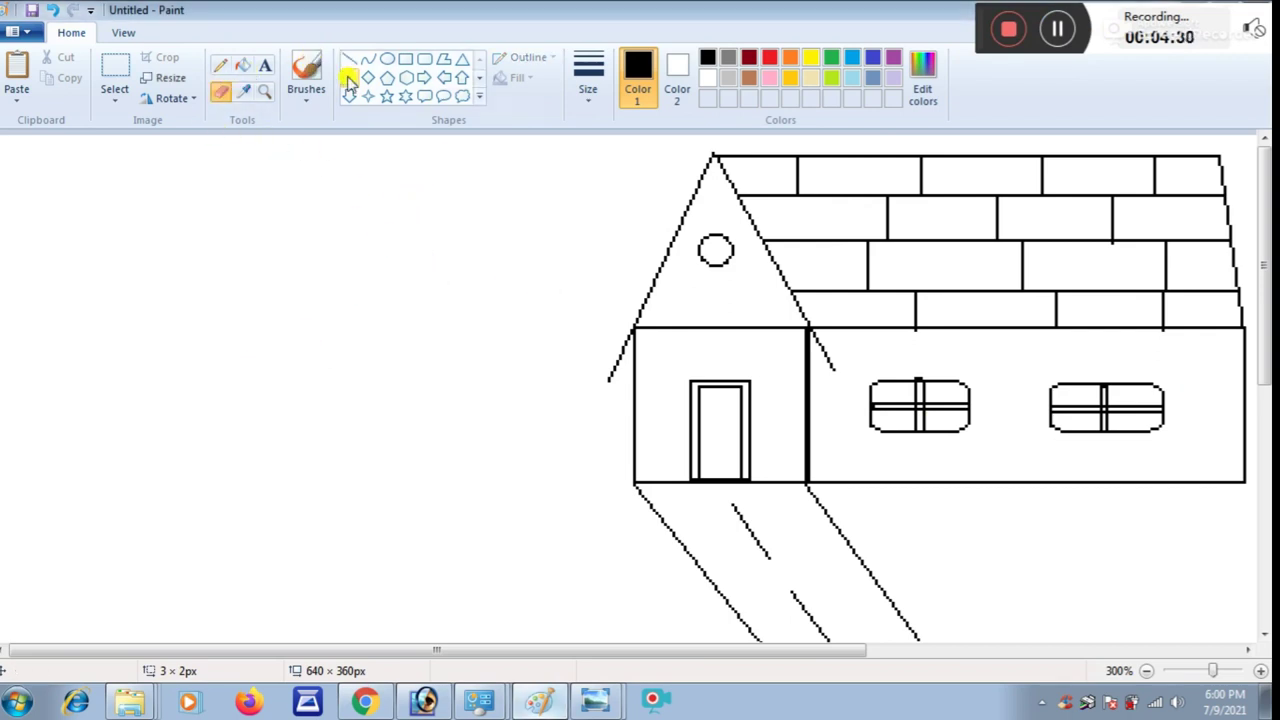
Set up a bucket fill with brown as the fill colour.
{"action": "left_click", "coordinate": [243, 66]}
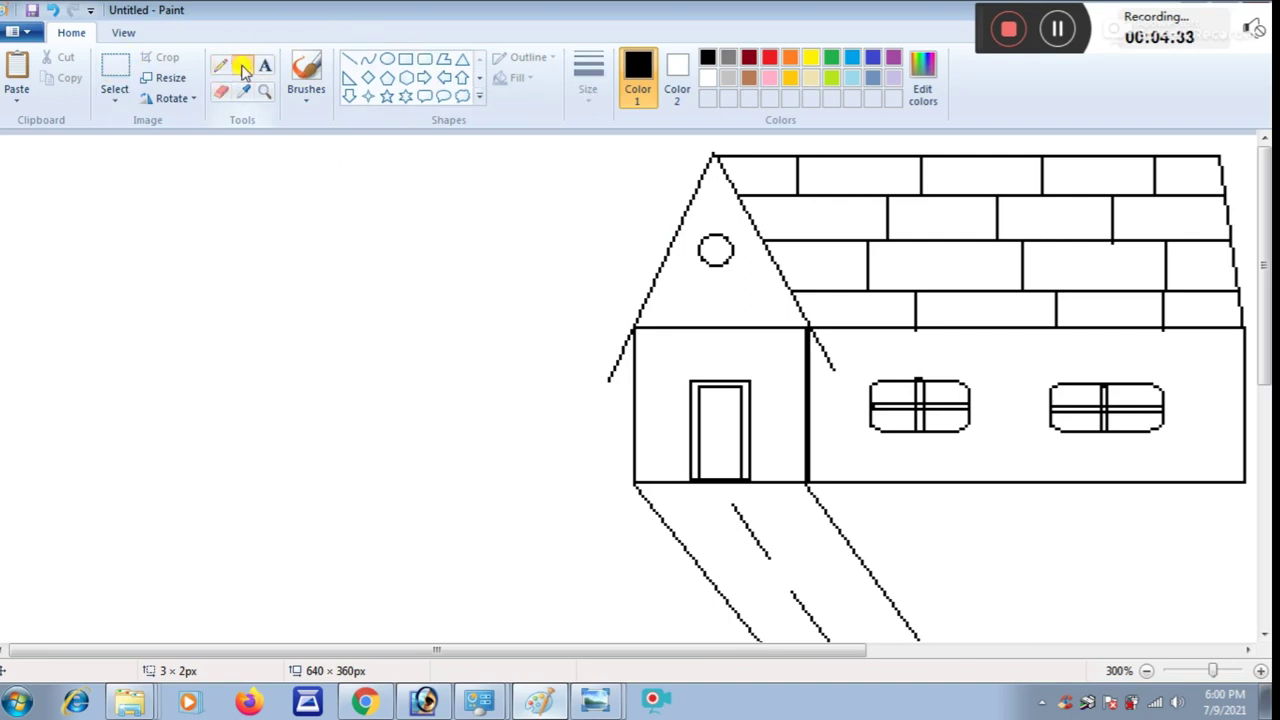
{"action": "left_click", "coordinate": [747, 78]}
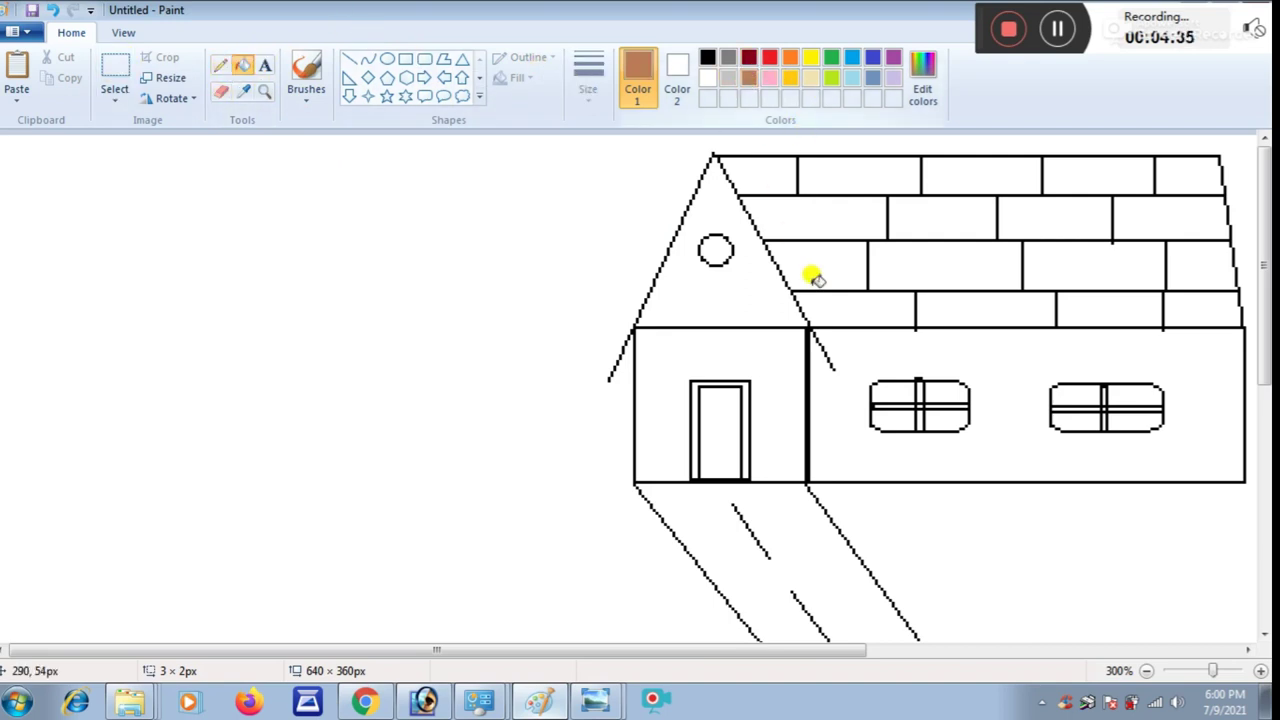
{"action": "left_click", "coordinate": [919, 390]}
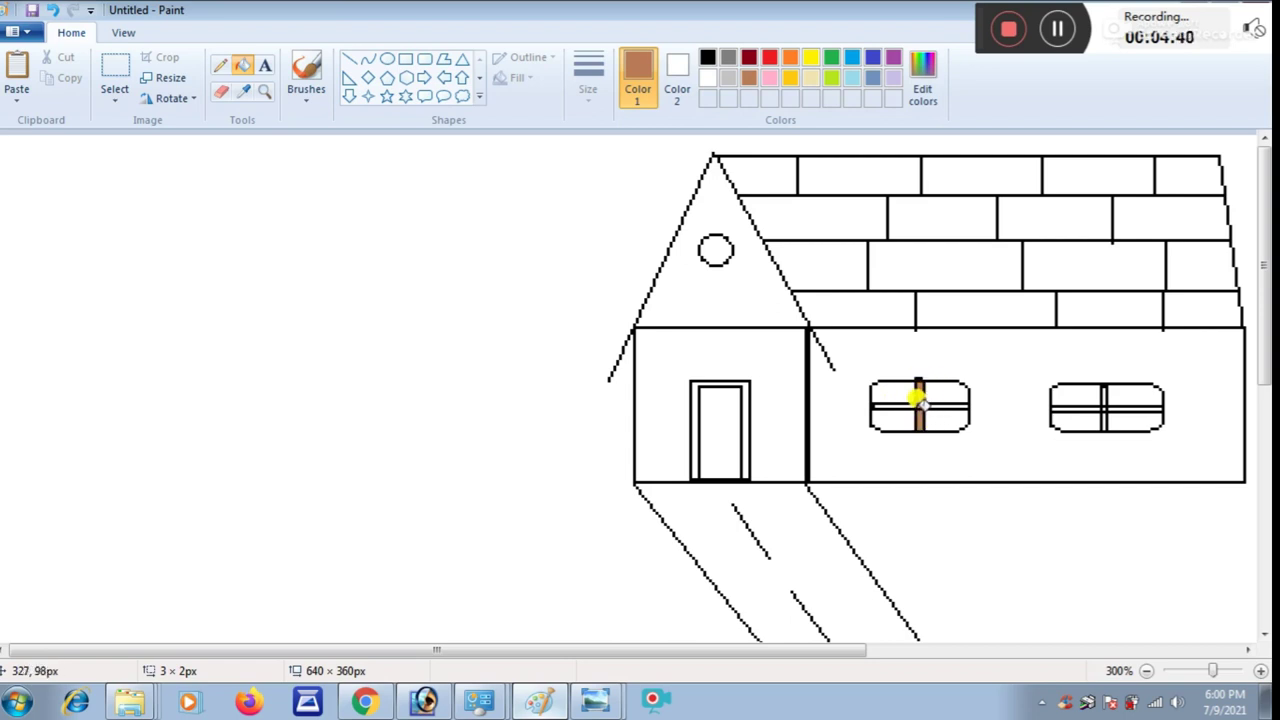
{"action": "left_click", "coordinate": [920, 403]}
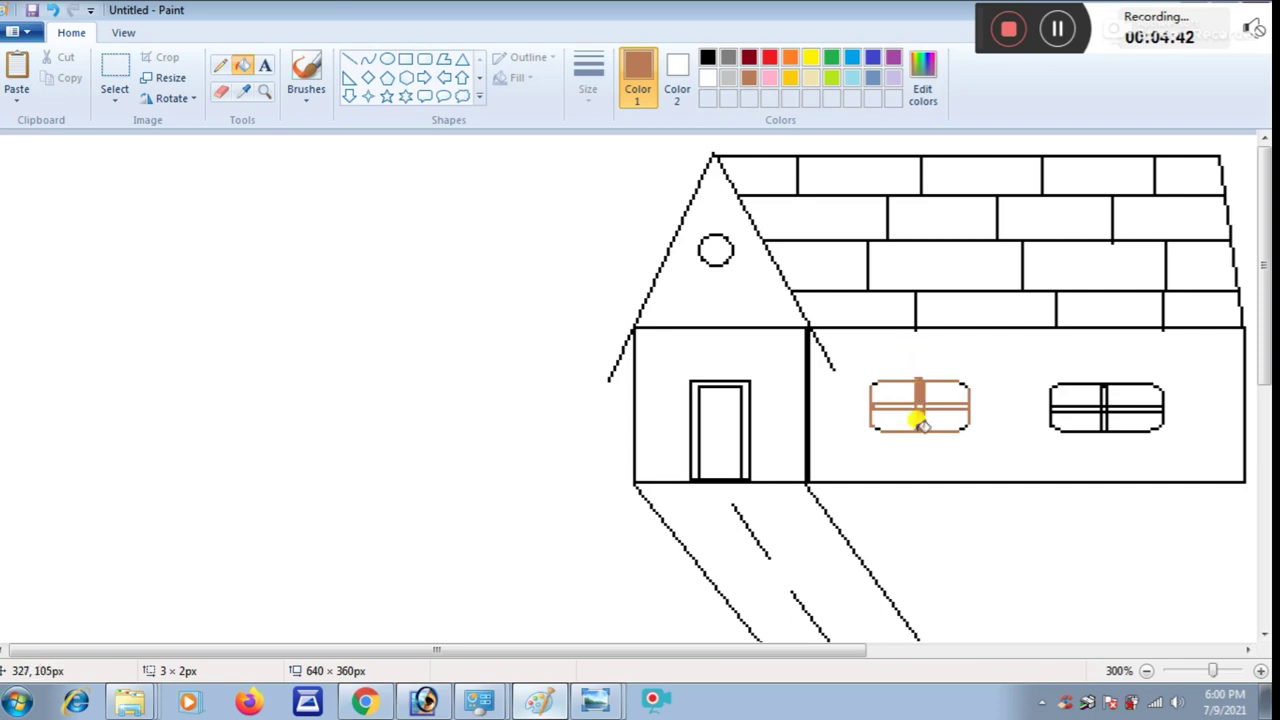
{"action": "key", "text": "ctrl+z"}
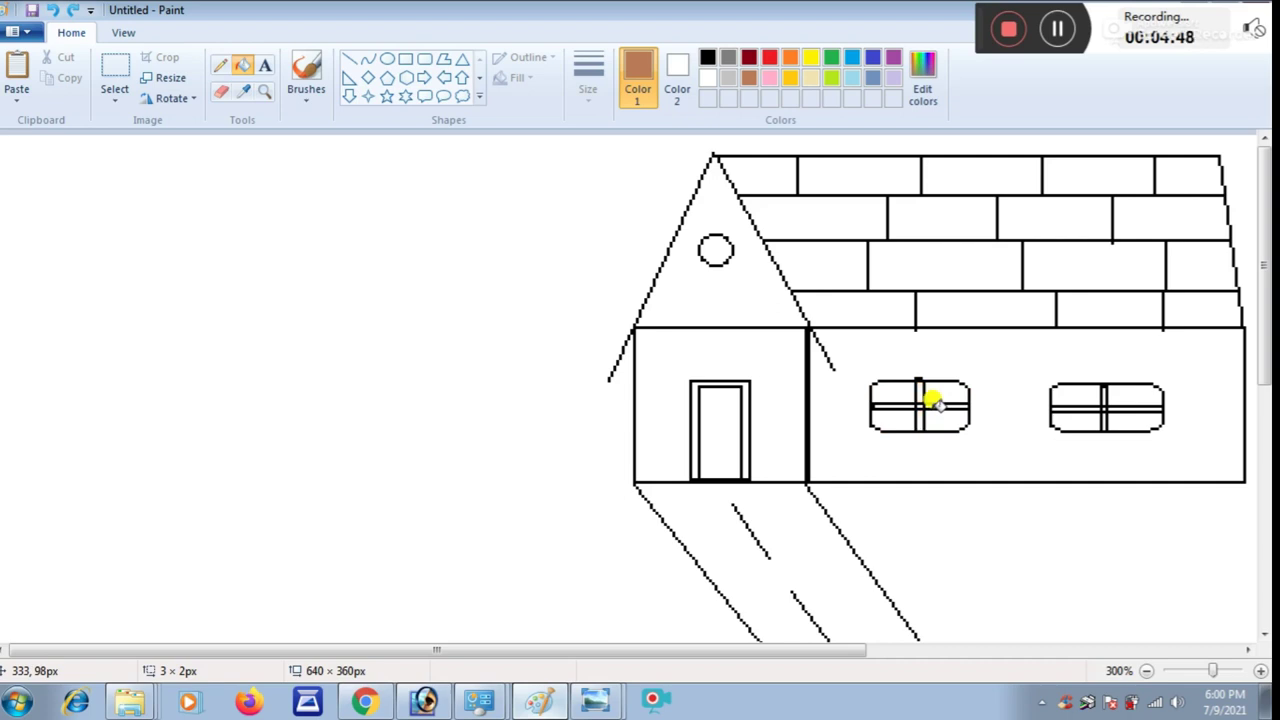
Fill the four panes of the left window with brown, leaving the crossbars white.
{"action": "left_click", "coordinate": [945, 390]}
{"action": "left_click", "coordinate": [935, 416]}
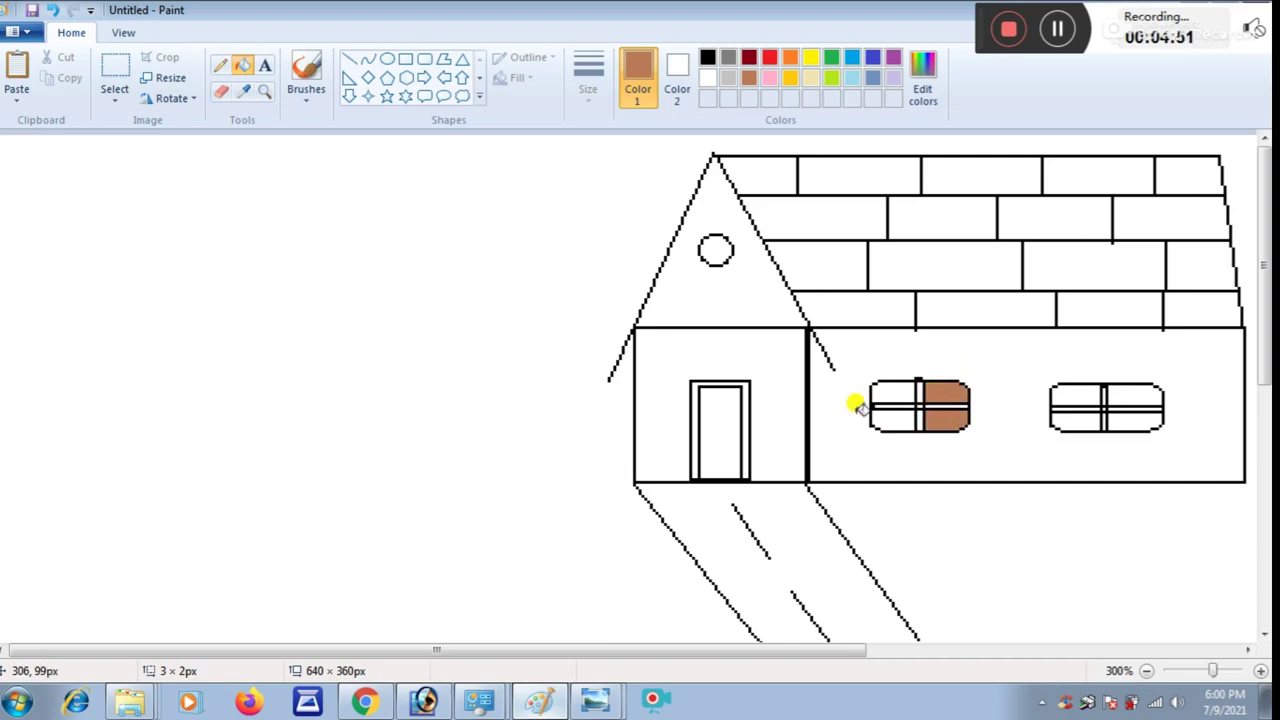
{"action": "left_click", "coordinate": [893, 418]}
{"action": "left_click", "coordinate": [900, 392]}
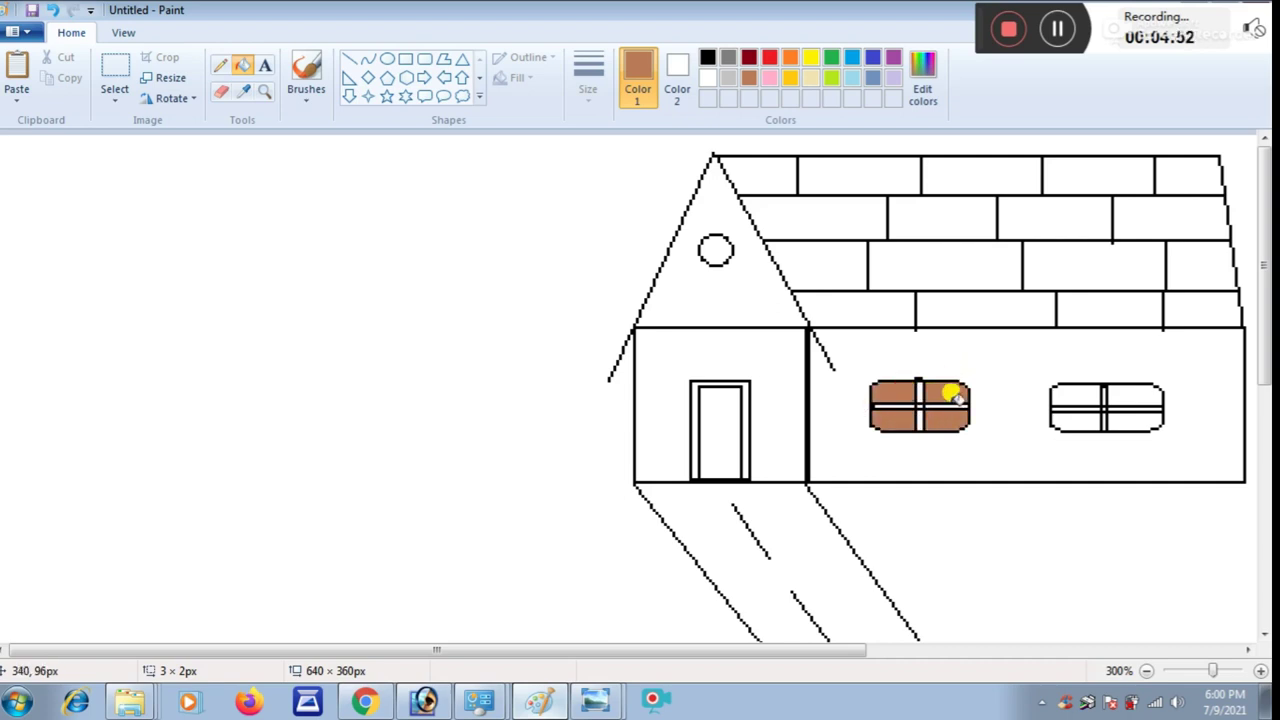
Fill the four panes of the right window with brown, leaving the crossbars white.
{"action": "left_click", "coordinate": [1118, 394]}
{"action": "left_click", "coordinate": [1120, 418]}
{"action": "left_click", "coordinate": [1069, 418]}
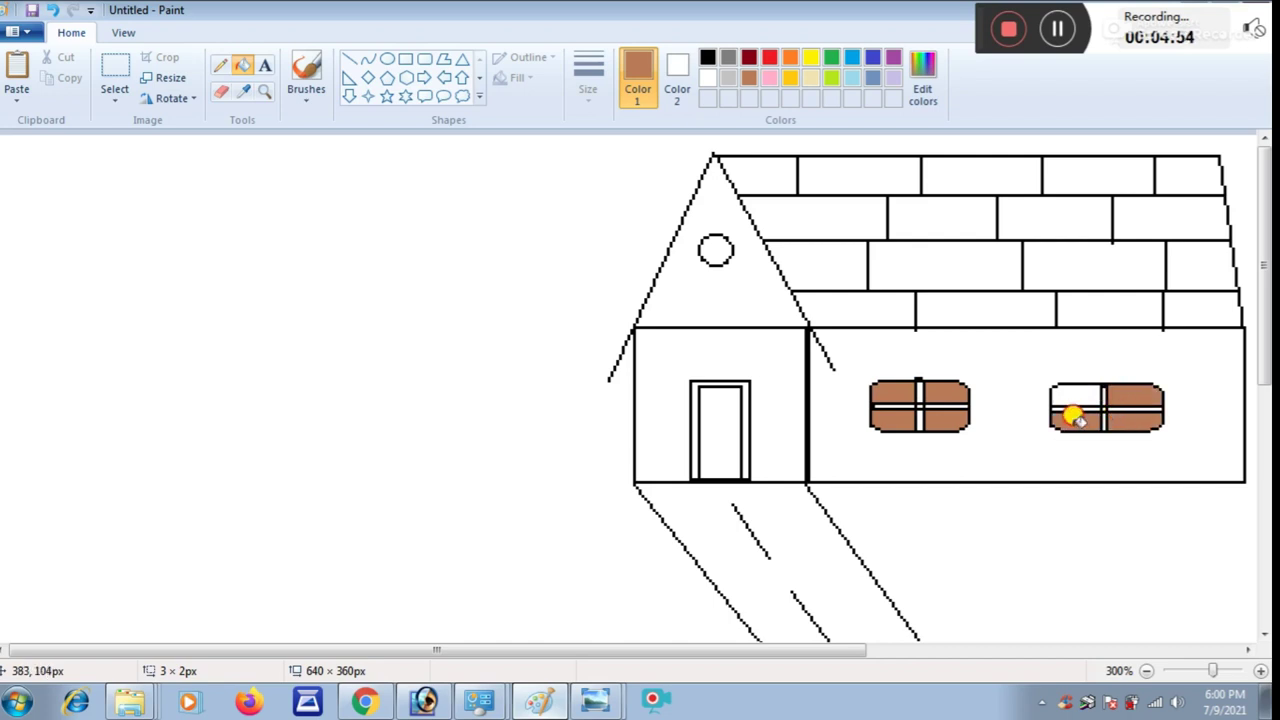
{"action": "left_click", "coordinate": [1067, 396]}
Fill the door frame with brown and the circle in the gable with black.
{"action": "left_click", "coordinate": [745, 382]}
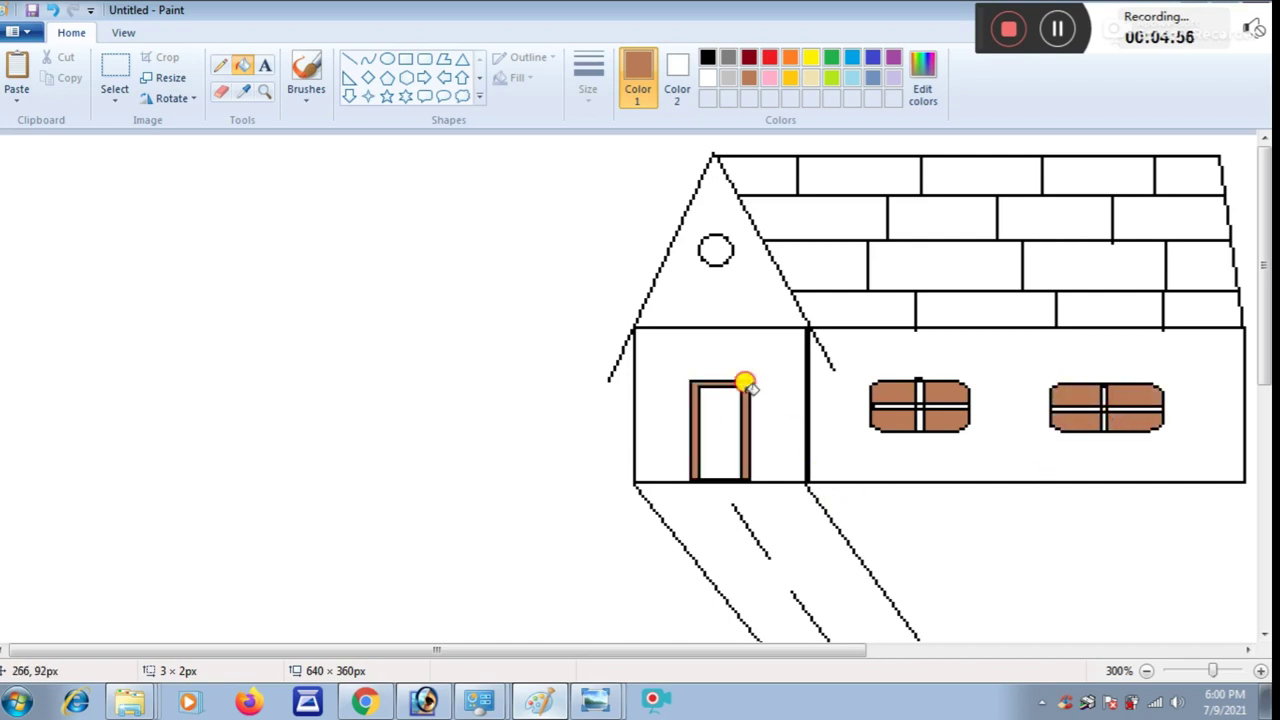
{"action": "left_click", "coordinate": [707, 57]}
{"action": "left_click", "coordinate": [715, 249]}
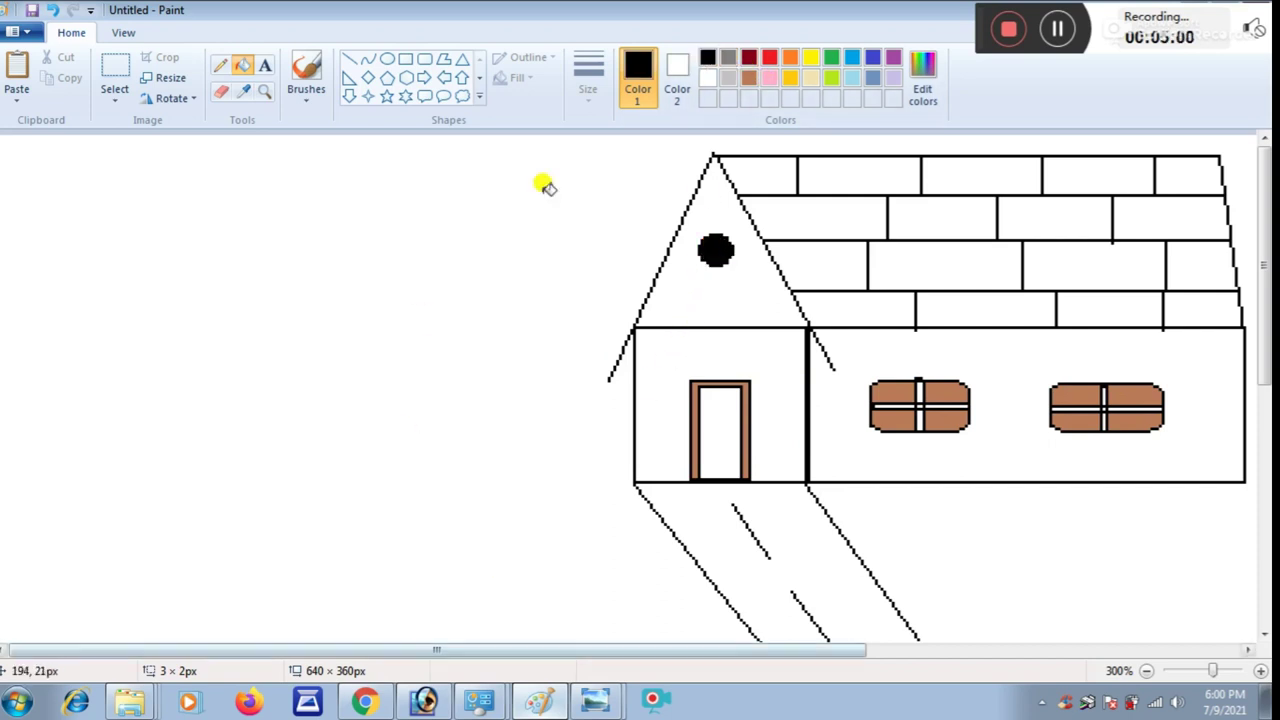
Fill a descending diagonal of roof tiles with pink: first in the top row, second, third and last in the rows below.
{"action": "left_click", "coordinate": [770, 79]}
{"action": "left_click", "coordinate": [782, 175]}
{"action": "left_click", "coordinate": [925, 210]}
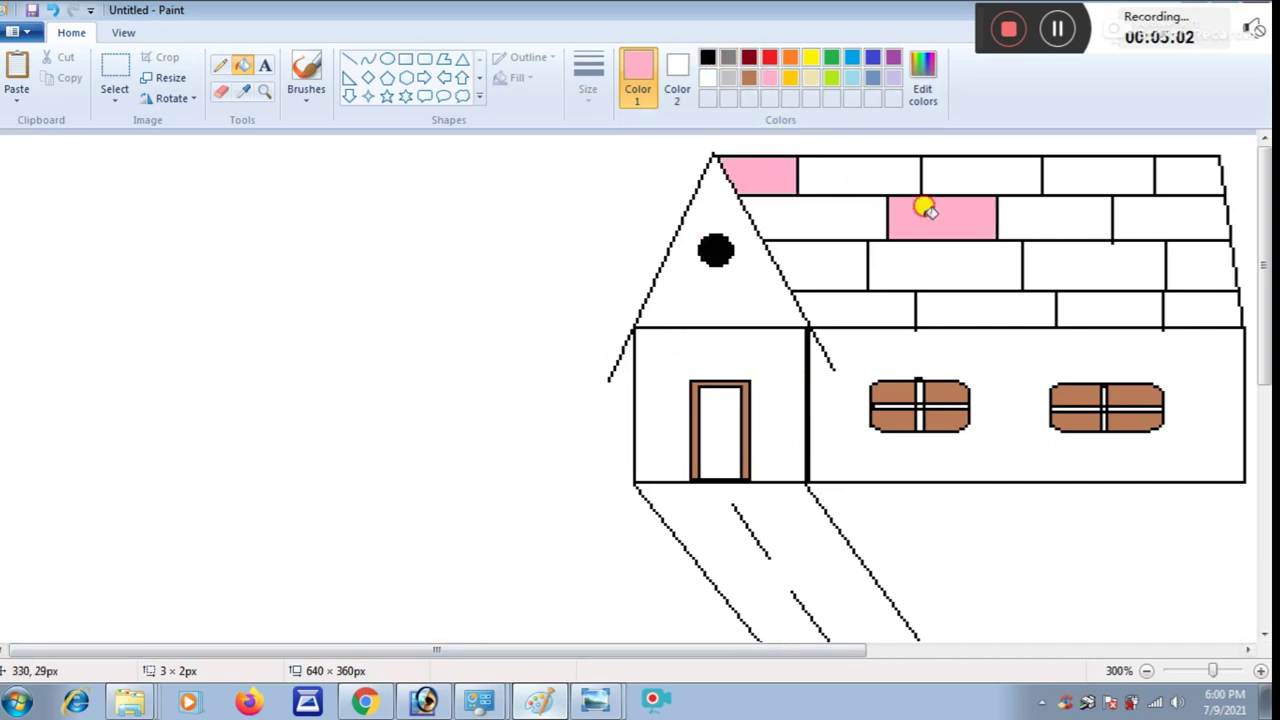
{"action": "left_click", "coordinate": [1045, 259]}
{"action": "left_click", "coordinate": [1201, 302]}
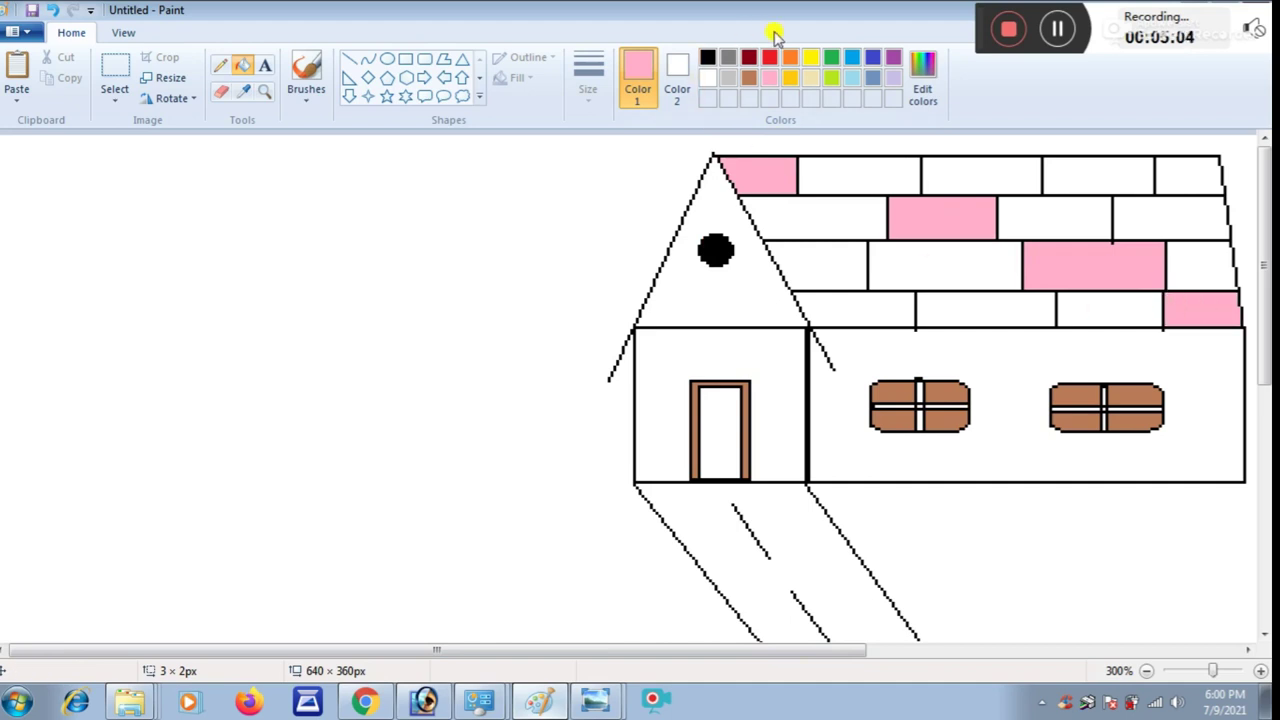
Fill four roof tiles with yellow: second in the top row, third in the second row, last in the third, third in the bottom row.
{"action": "left_click", "coordinate": [810, 57]}
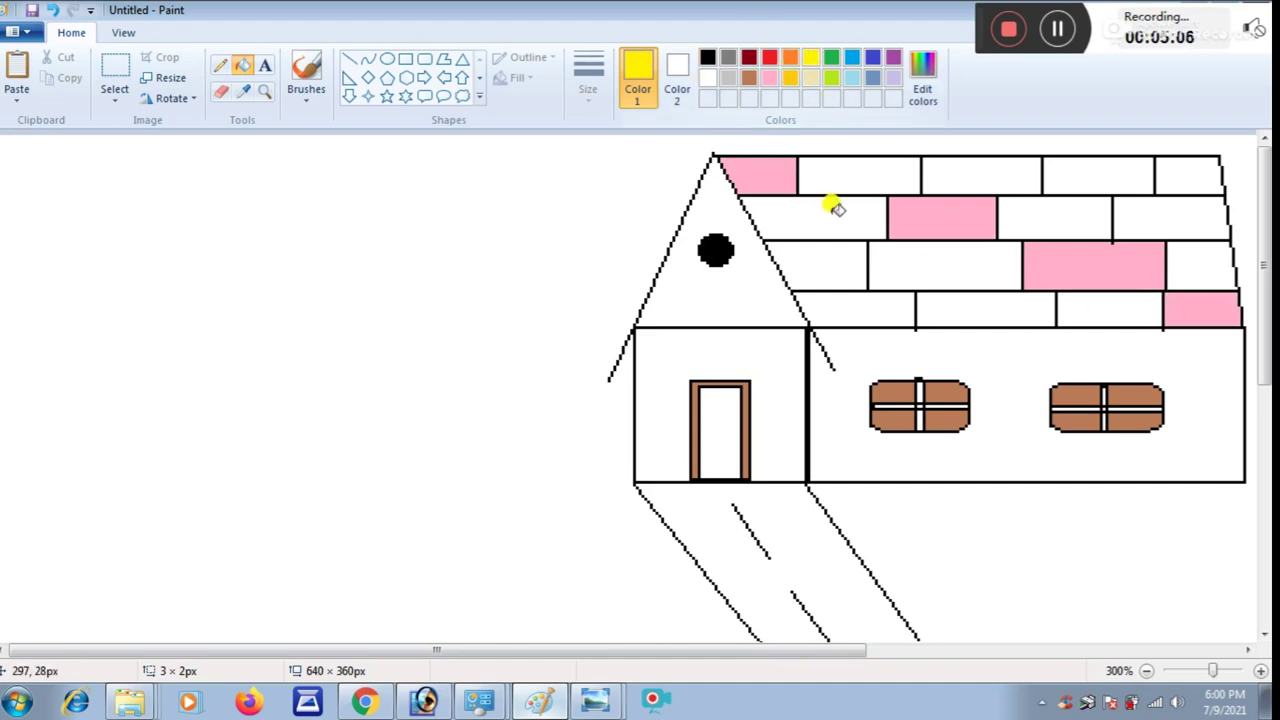
{"action": "left_click", "coordinate": [880, 178]}
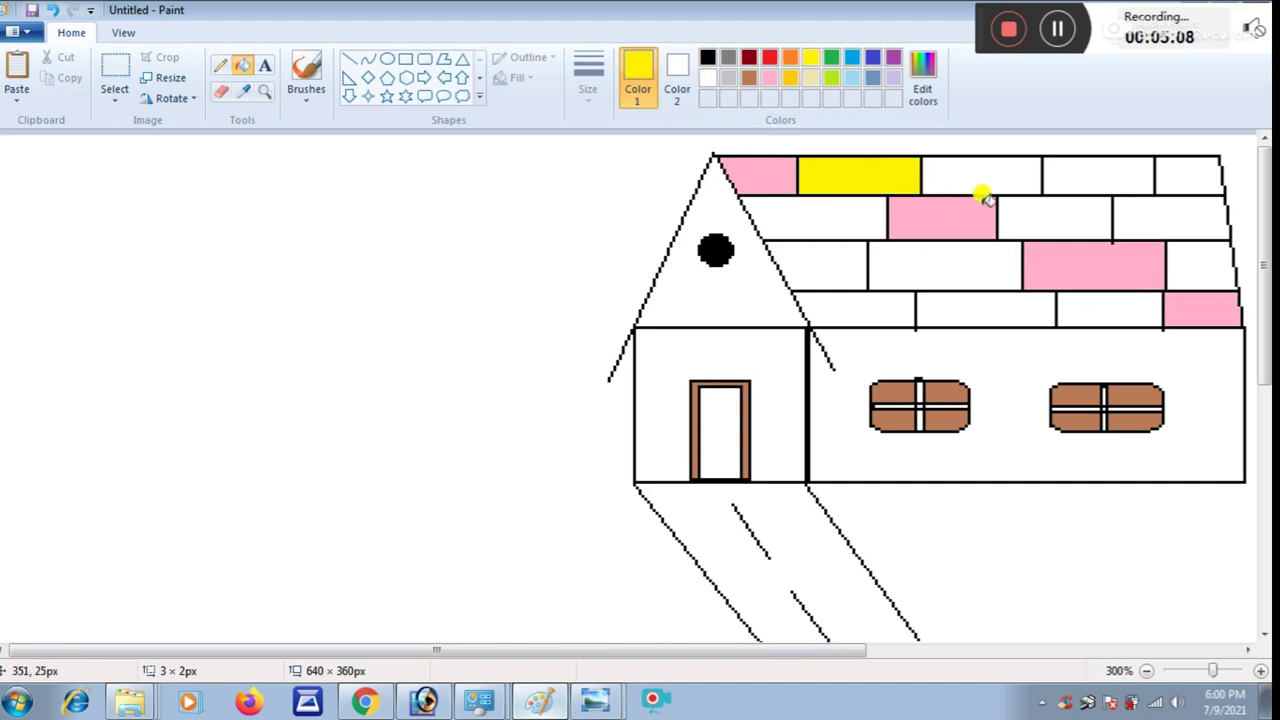
{"action": "left_click", "coordinate": [1106, 222]}
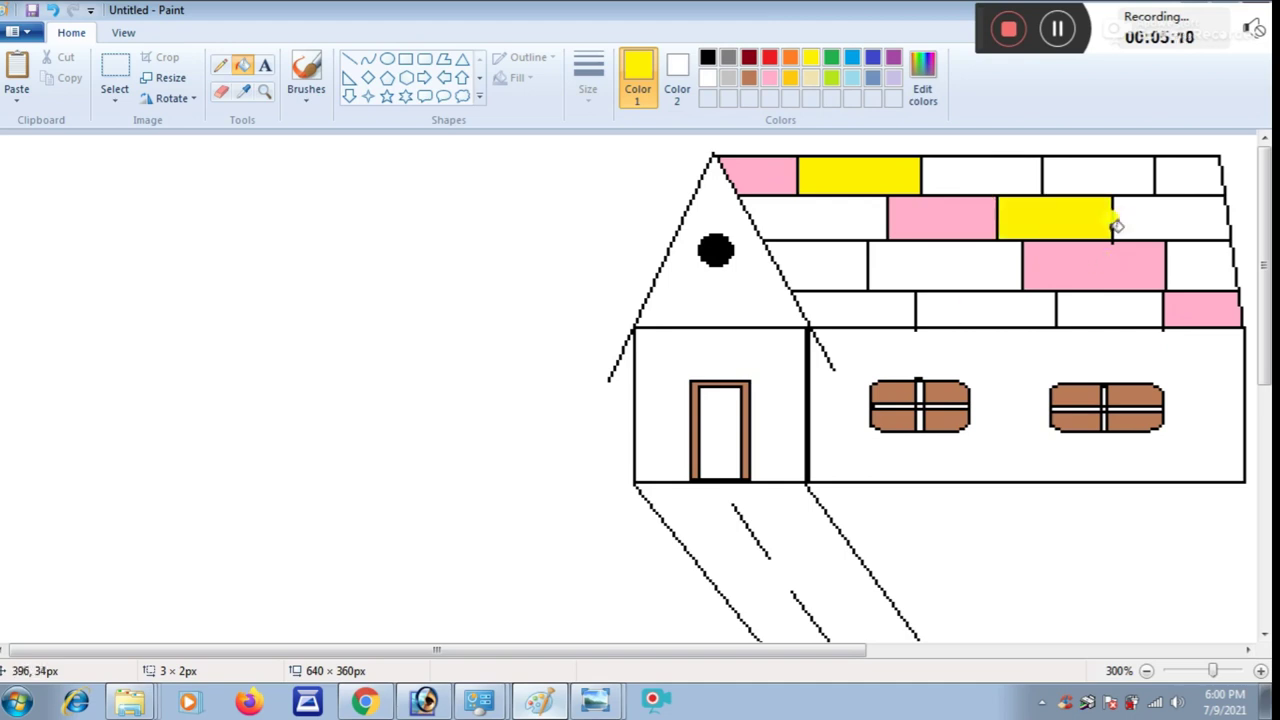
{"action": "left_click", "coordinate": [1224, 258]}
{"action": "left_click", "coordinate": [1135, 308]}
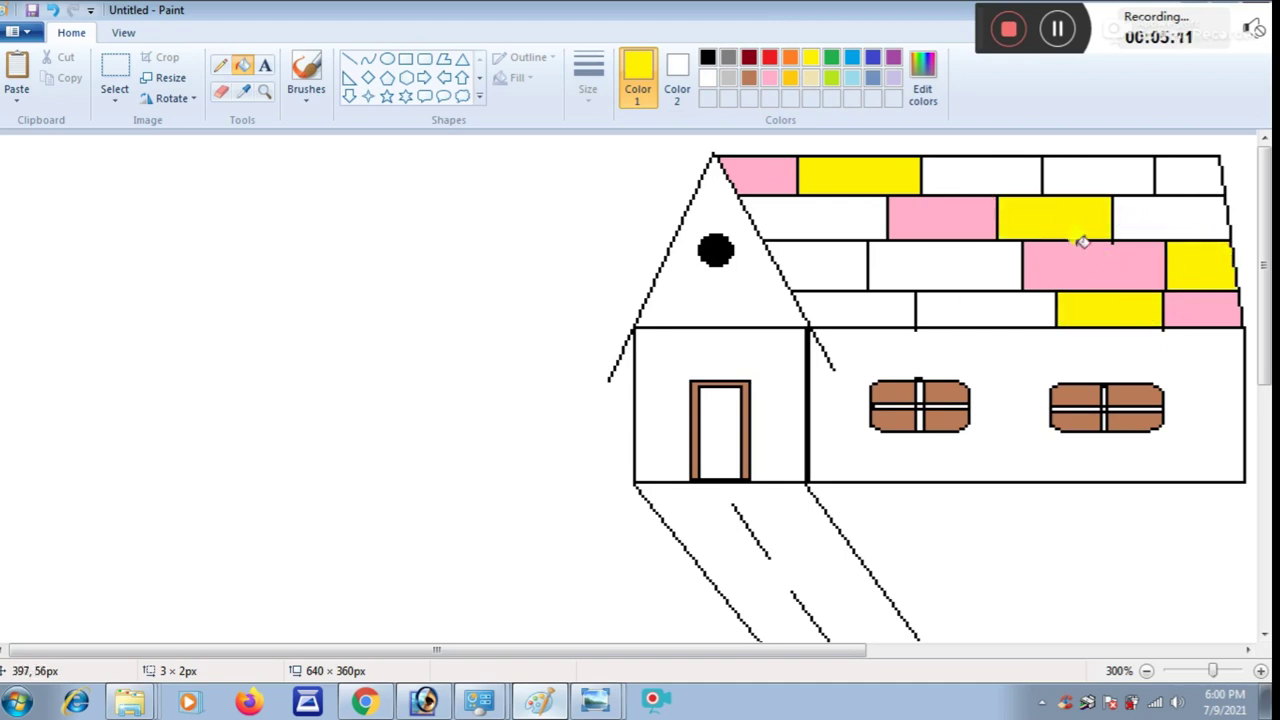
Fill four roof tiles with green: third in the top row, last in the second, second in the third, first in the bottom row.
{"action": "left_click", "coordinate": [836, 57]}
{"action": "left_click", "coordinate": [997, 165]}
{"action": "left_click", "coordinate": [1155, 203]}
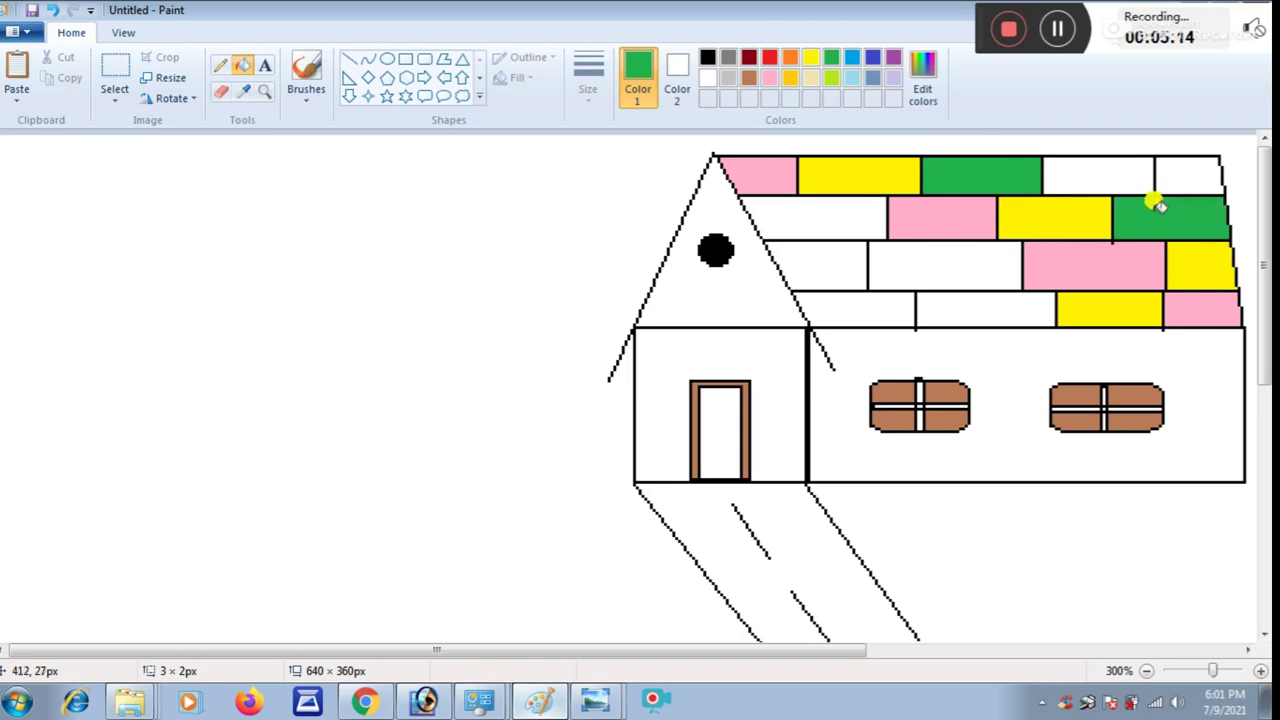
{"action": "left_click", "coordinate": [972, 261]}
{"action": "left_click", "coordinate": [890, 297]}
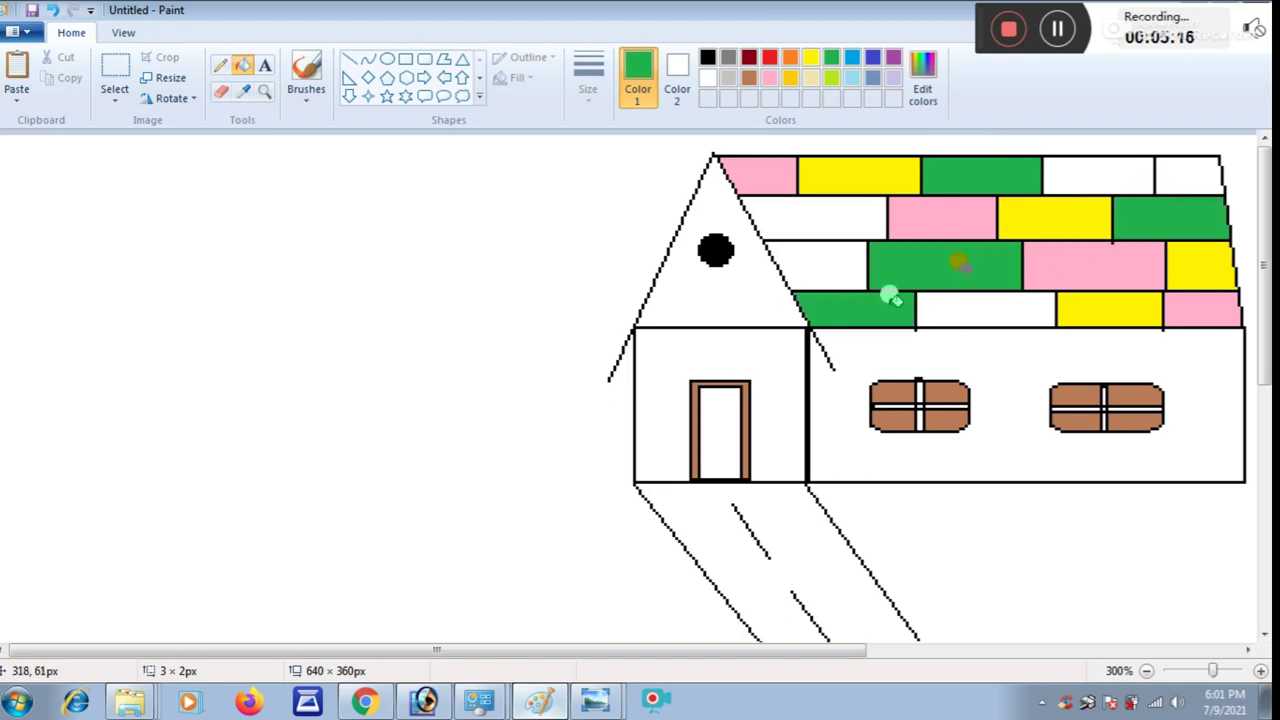
Fill three roof tiles with purple: first in the second row, second in the bottom row and fourth in the top row.
{"action": "left_click", "coordinate": [893, 57]}
{"action": "left_click", "coordinate": [840, 225]}
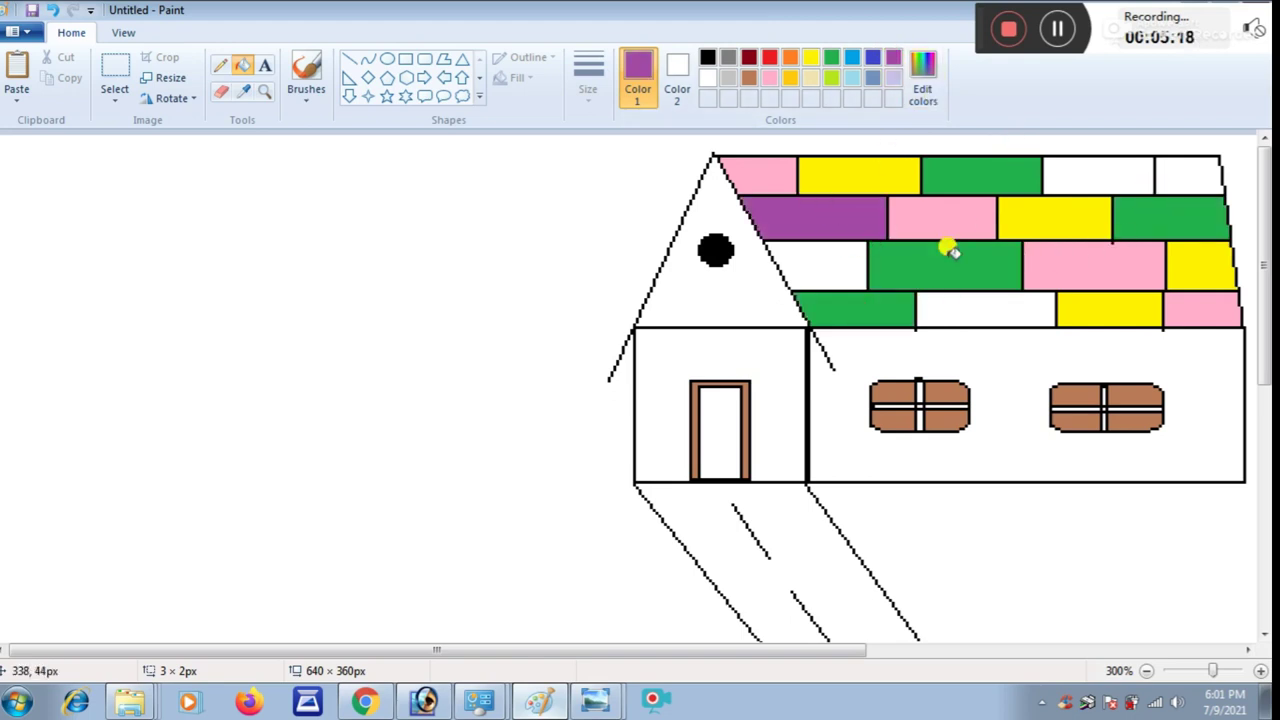
{"action": "left_click", "coordinate": [1012, 302]}
{"action": "left_click", "coordinate": [1078, 177]}
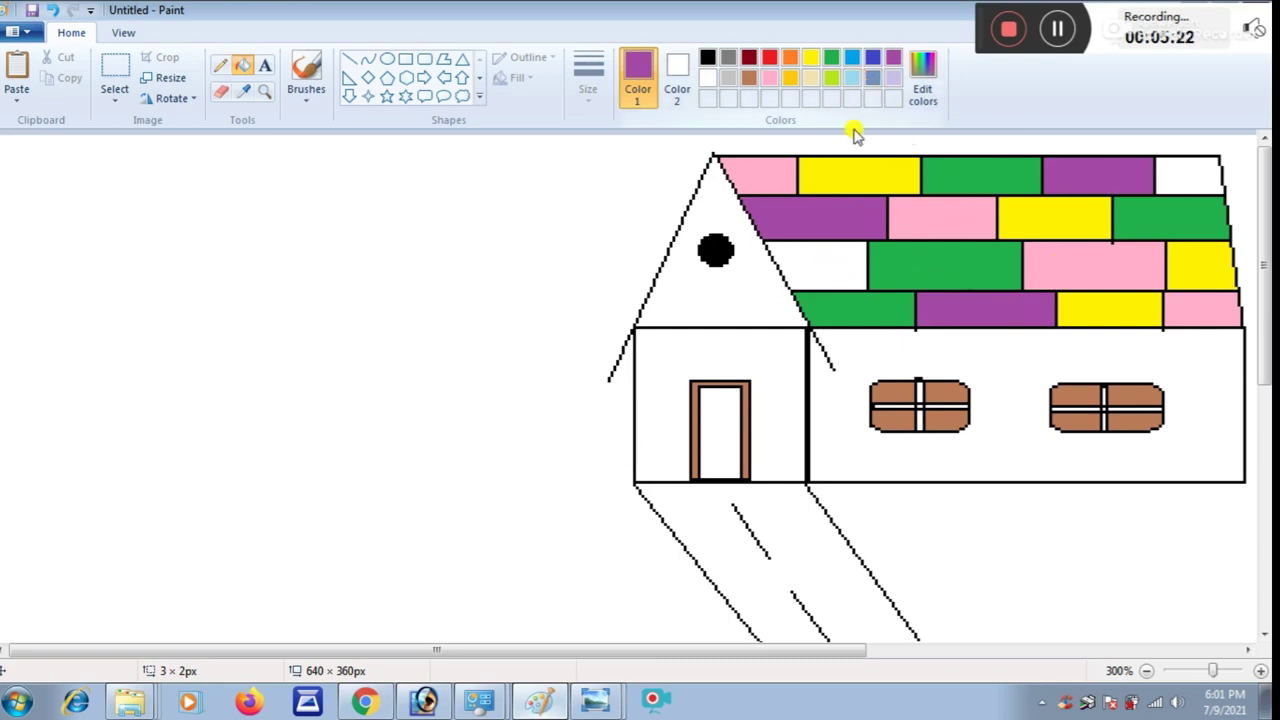
Fill the first tile of the third row and the last tiles of the second and top rows with light turquoise, undoing any background fill.
{"action": "left_click", "coordinate": [852, 78]}
{"action": "left_click", "coordinate": [853, 258]}
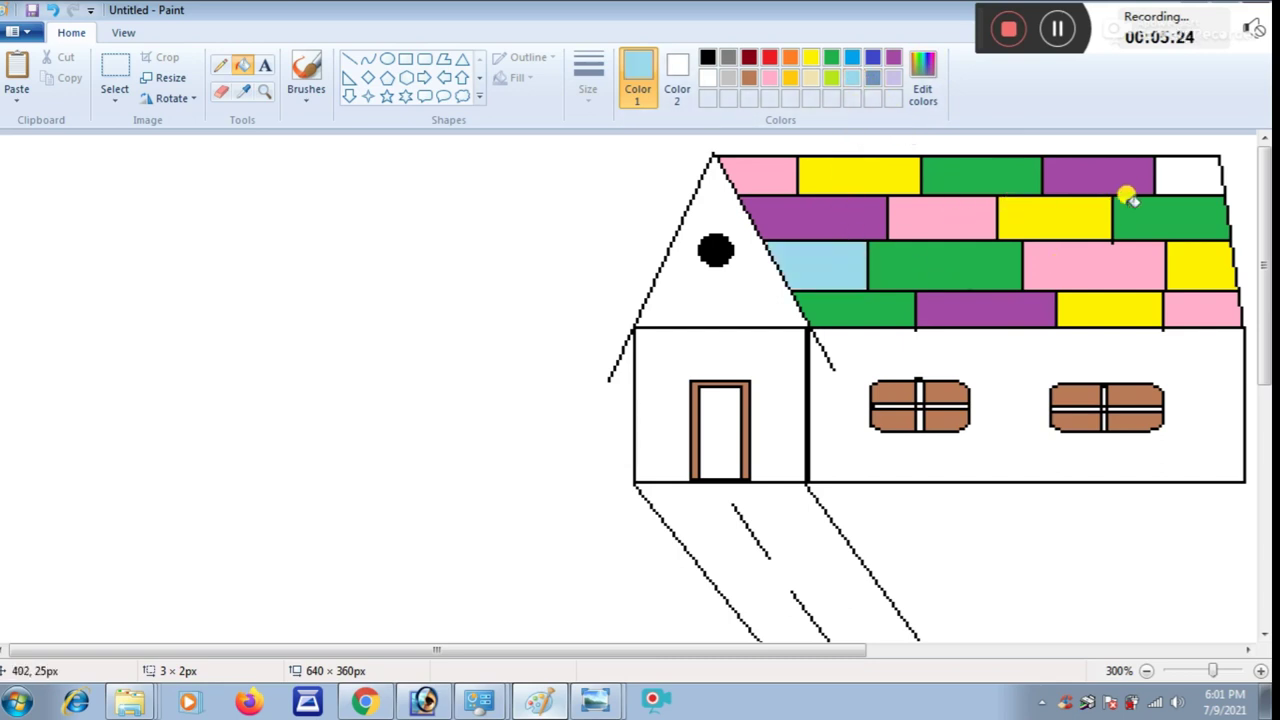
{"action": "left_click", "coordinate": [1130, 201]}
{"action": "left_click", "coordinate": [1227, 172]}
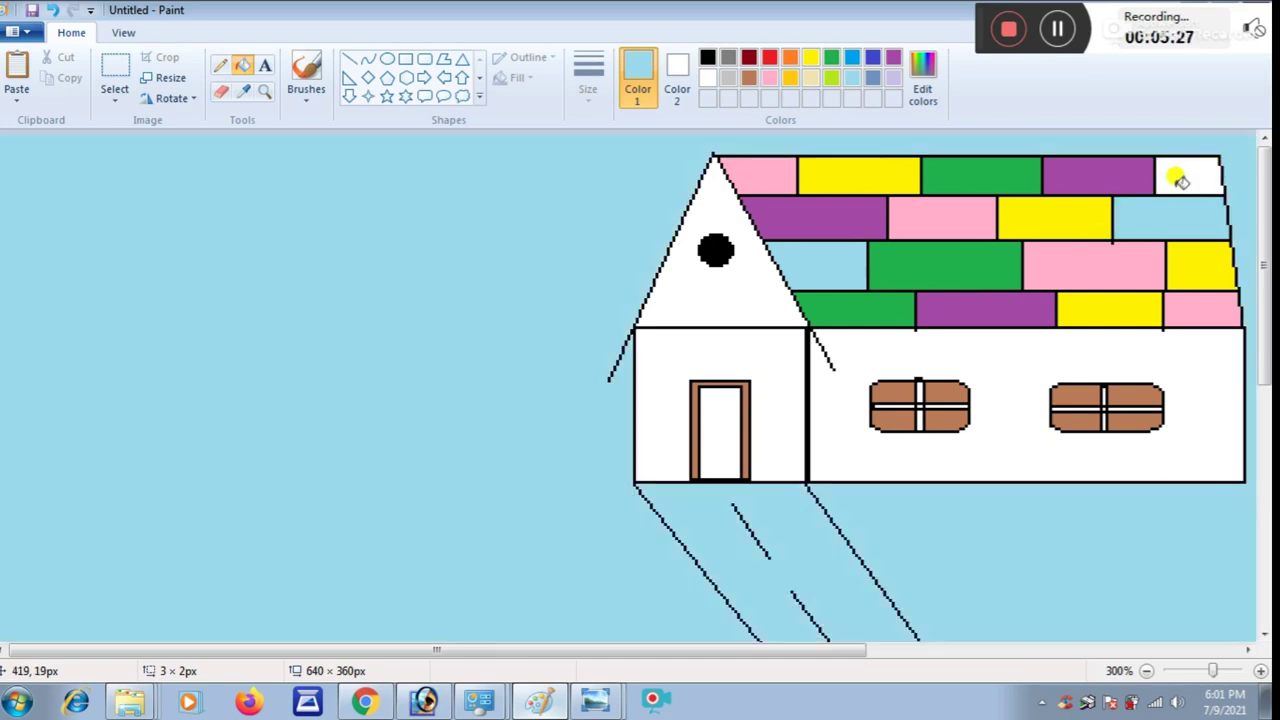
{"action": "key", "text": "ctrl+z"}
{"action": "left_click", "coordinate": [1194, 162]}
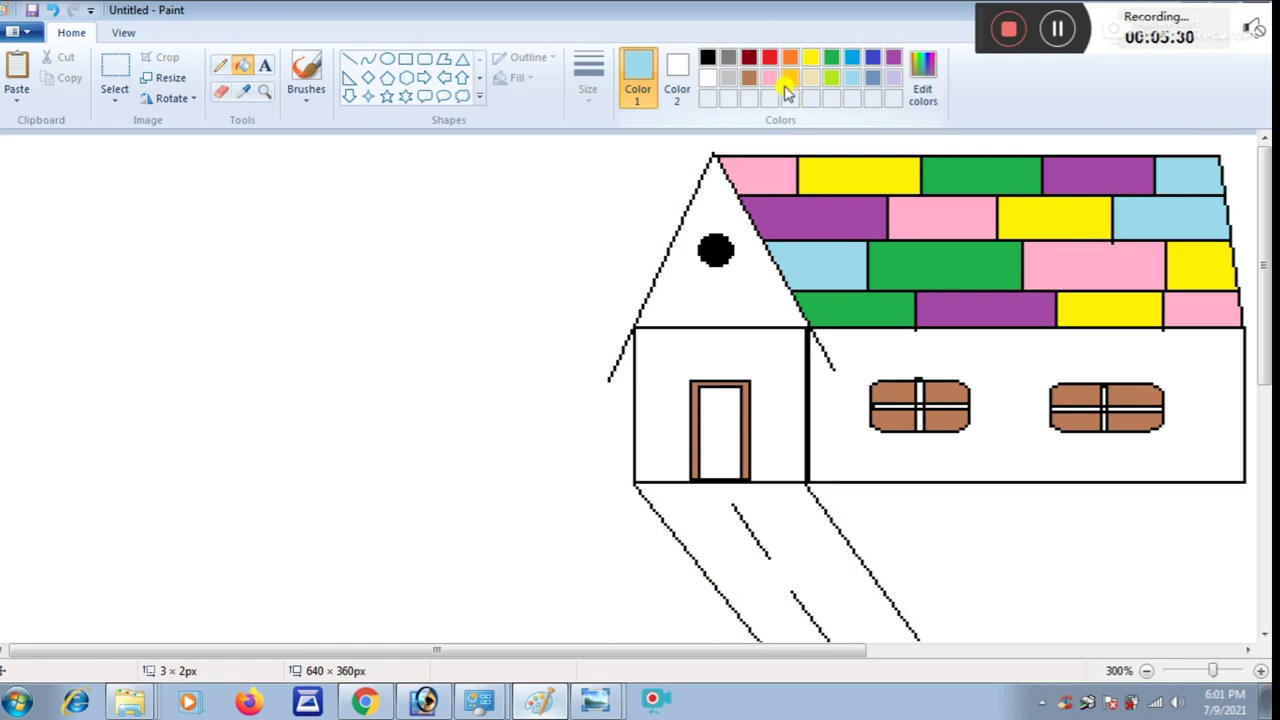
Fill the gable with gold, the wall around the door with gray and the wall around the windows with lavender.
{"action": "left_click", "coordinate": [752, 245]}
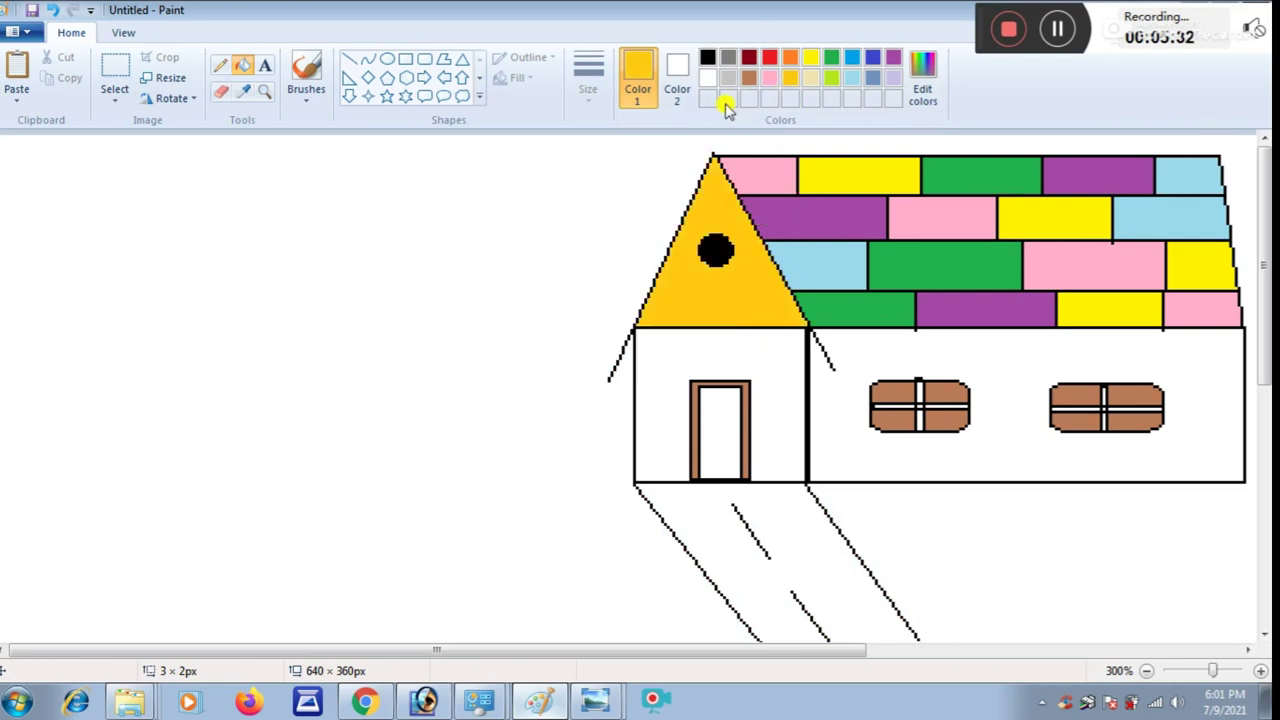
{"action": "left_click", "coordinate": [728, 57]}
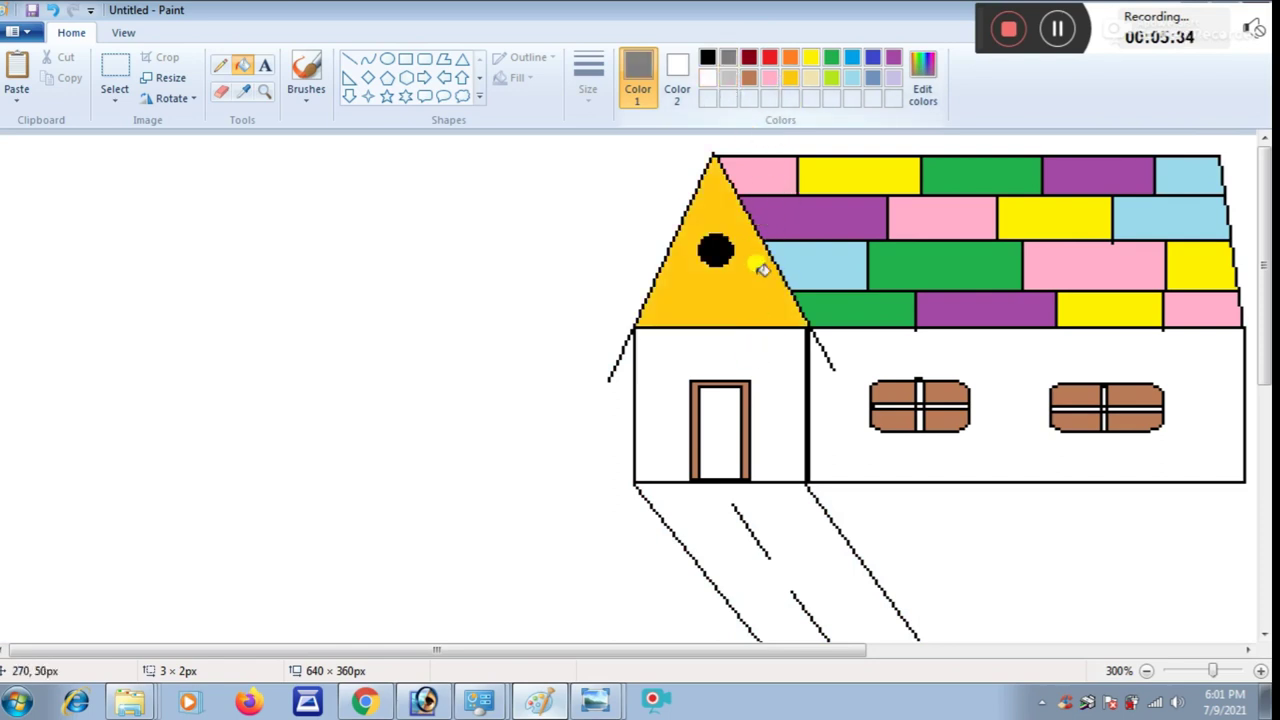
{"action": "left_click", "coordinate": [767, 341]}
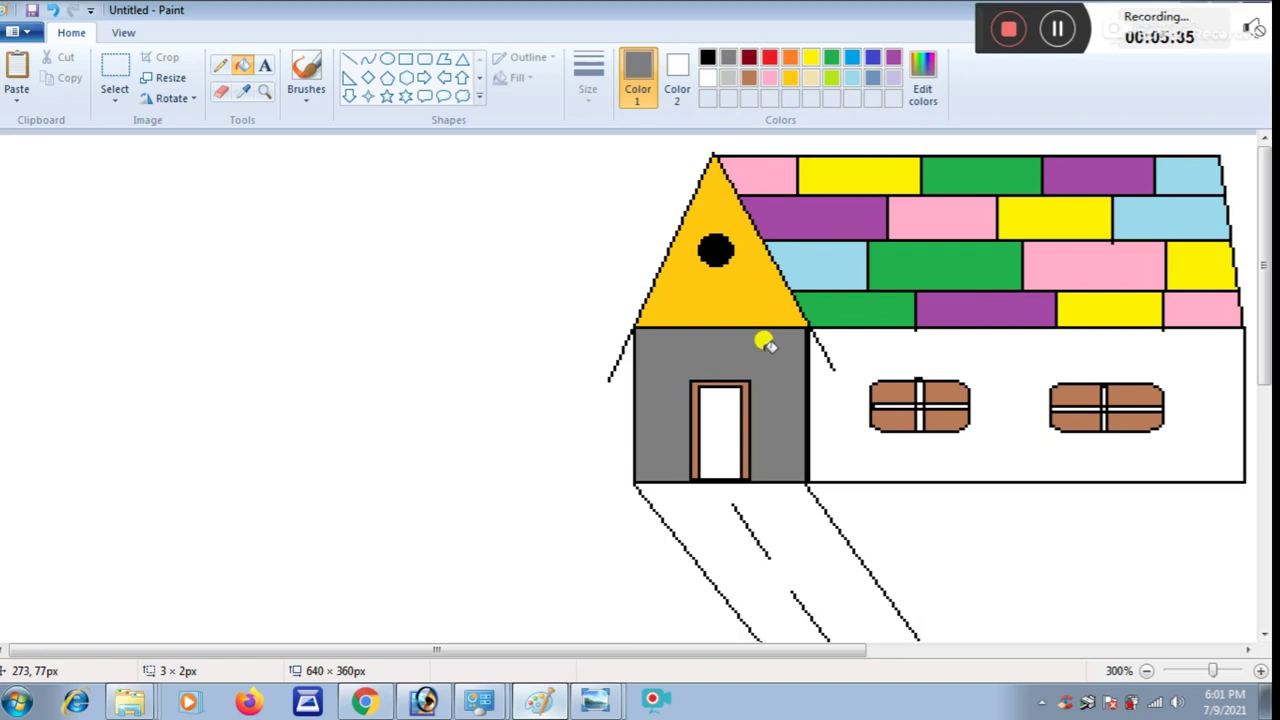
{"action": "left_click", "coordinate": [887, 80]}
{"action": "left_click", "coordinate": [933, 352]}
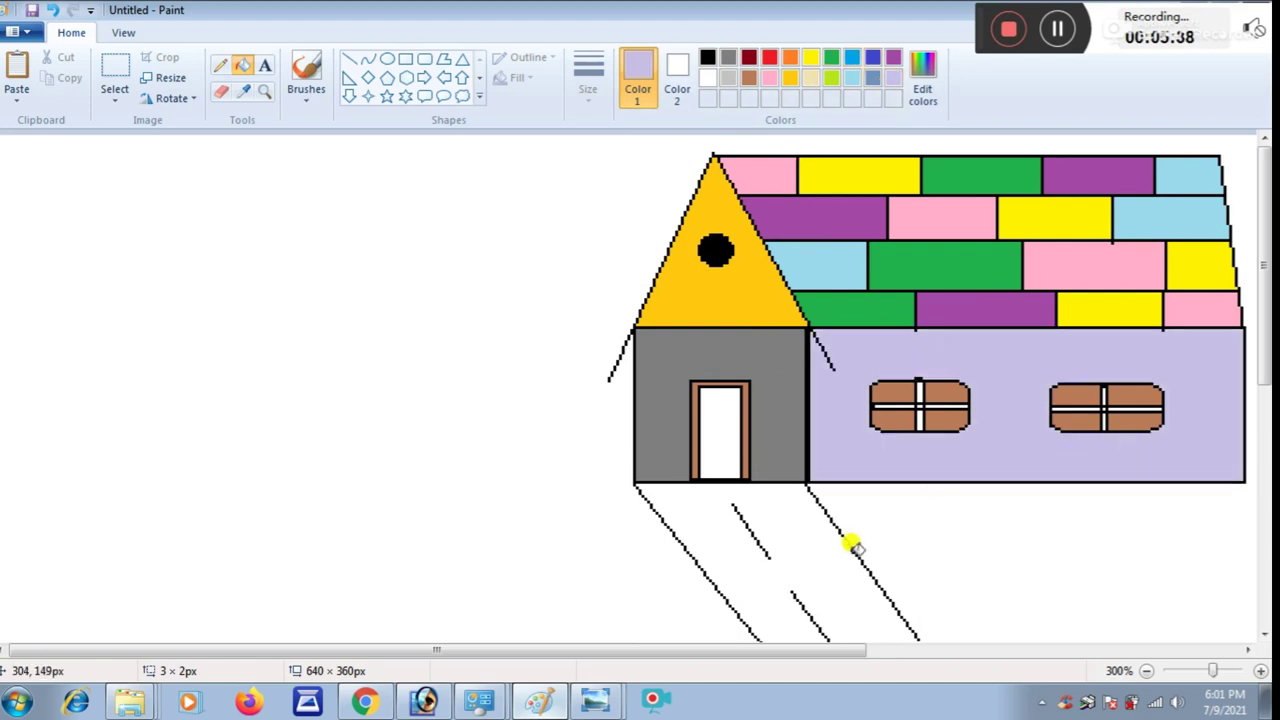
{"action": "left_click", "coordinate": [1057, 30]}
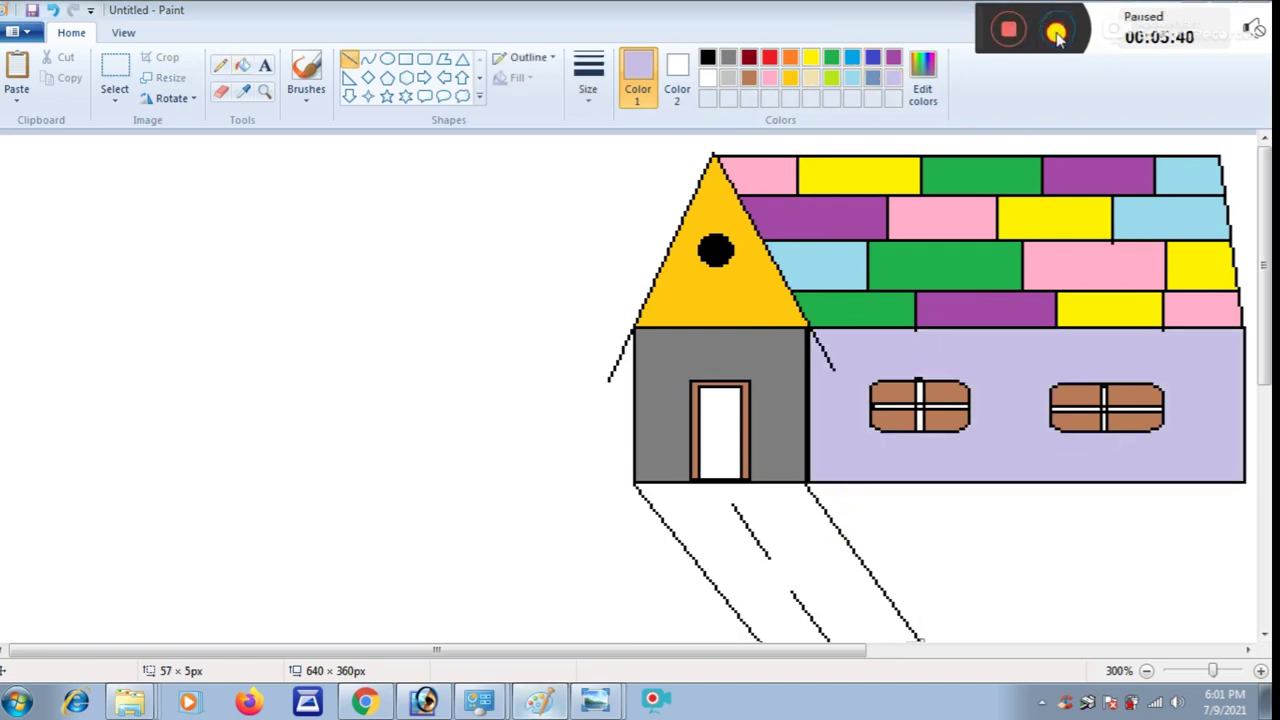
{"action": "left_click", "coordinate": [1057, 30]}
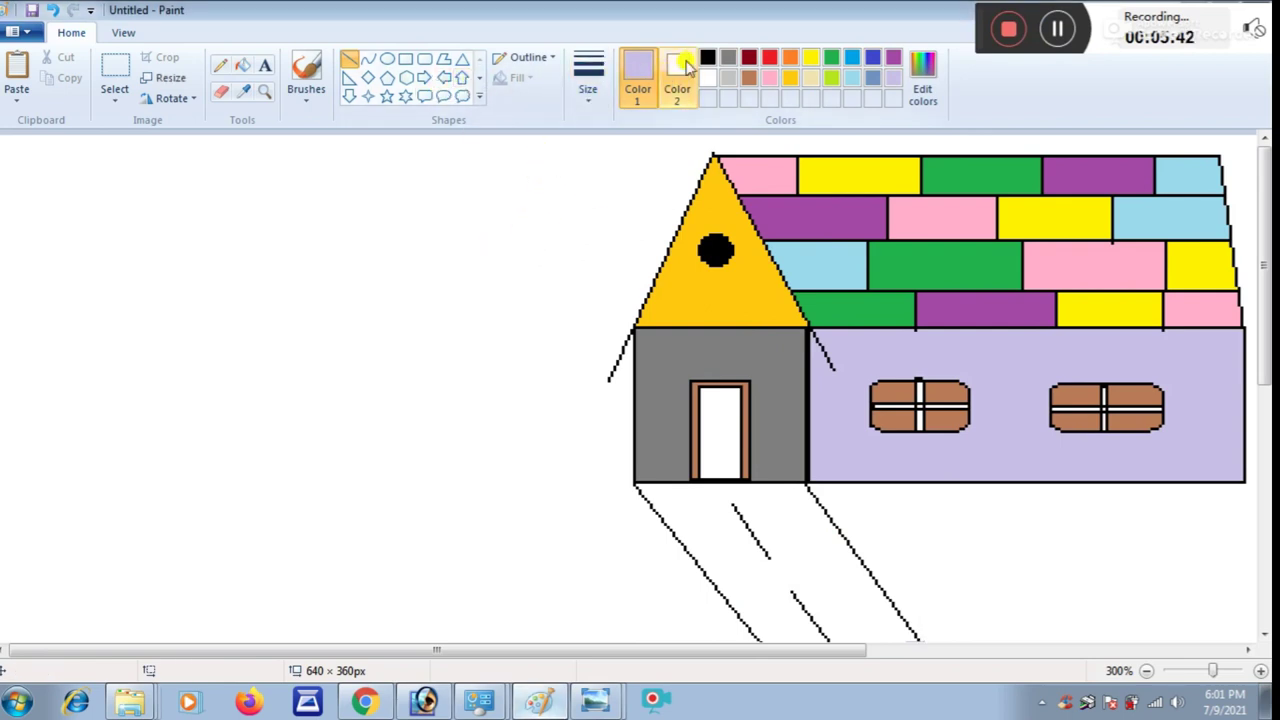
Fill the front path with black, covering the area between its two edge lines.
{"action": "left_click", "coordinate": [242, 65]}
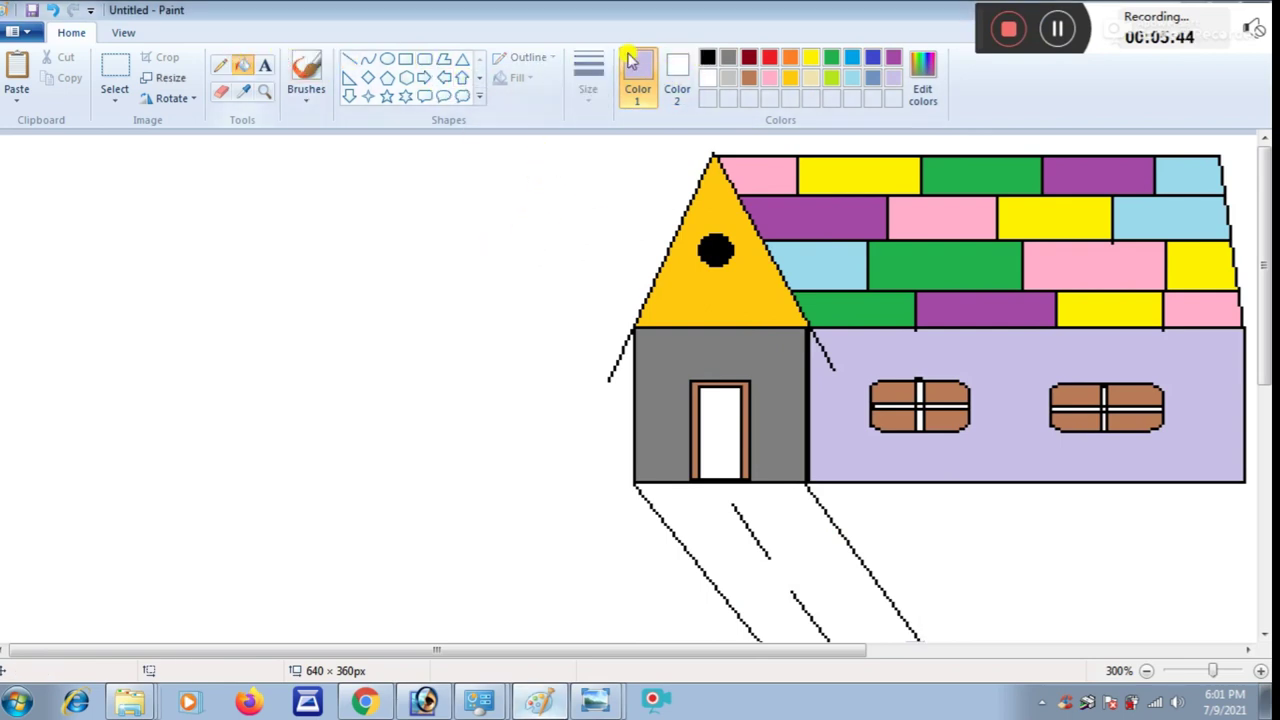
{"action": "left_click", "coordinate": [707, 57]}
{"action": "left_click", "coordinate": [768, 570]}
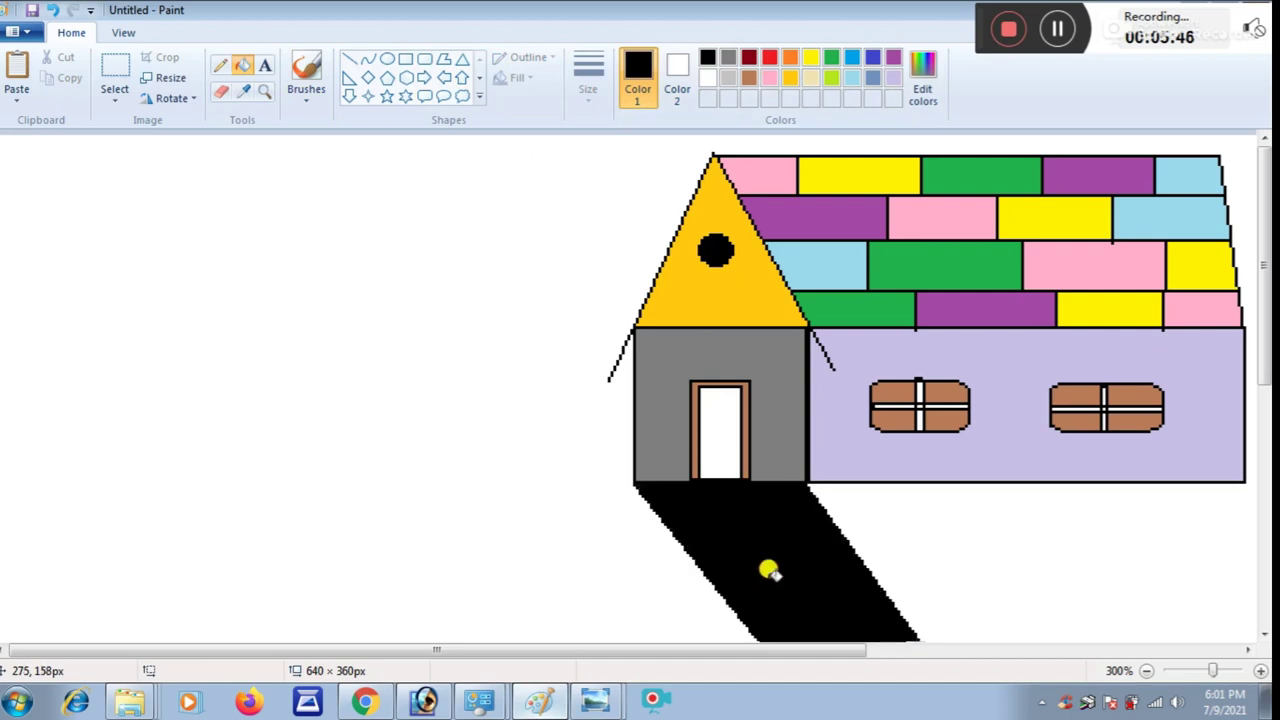
Draw three white line dashes along the middle of the black path, running from the house to its far end.
{"action": "left_click", "coordinate": [707, 78]}
{"action": "left_click", "coordinate": [349, 58]}
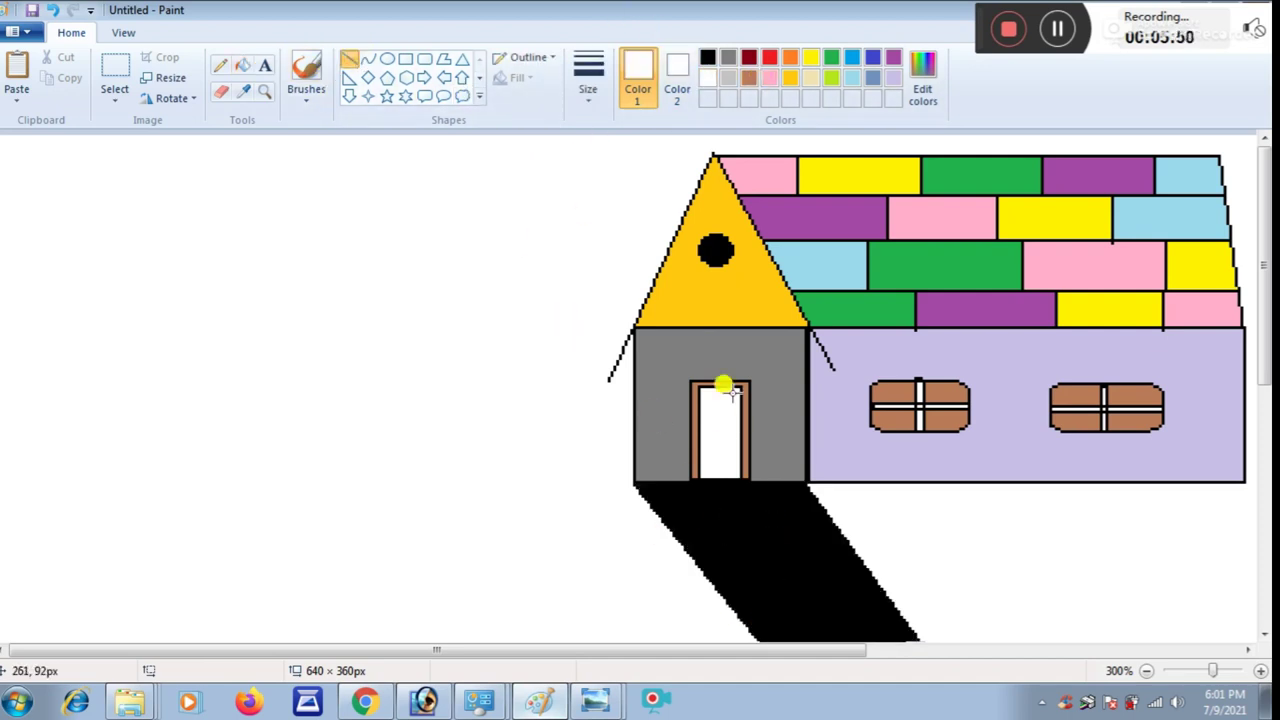
{"action": "mouse_move", "coordinate": [730, 490]}
{"action": "left_mouse_down"}
{"action": "mouse_move", "coordinate": [788, 592]}
{"action": "mouse_move", "coordinate": [848, 640]}
{"action": "left_mouse_up"}
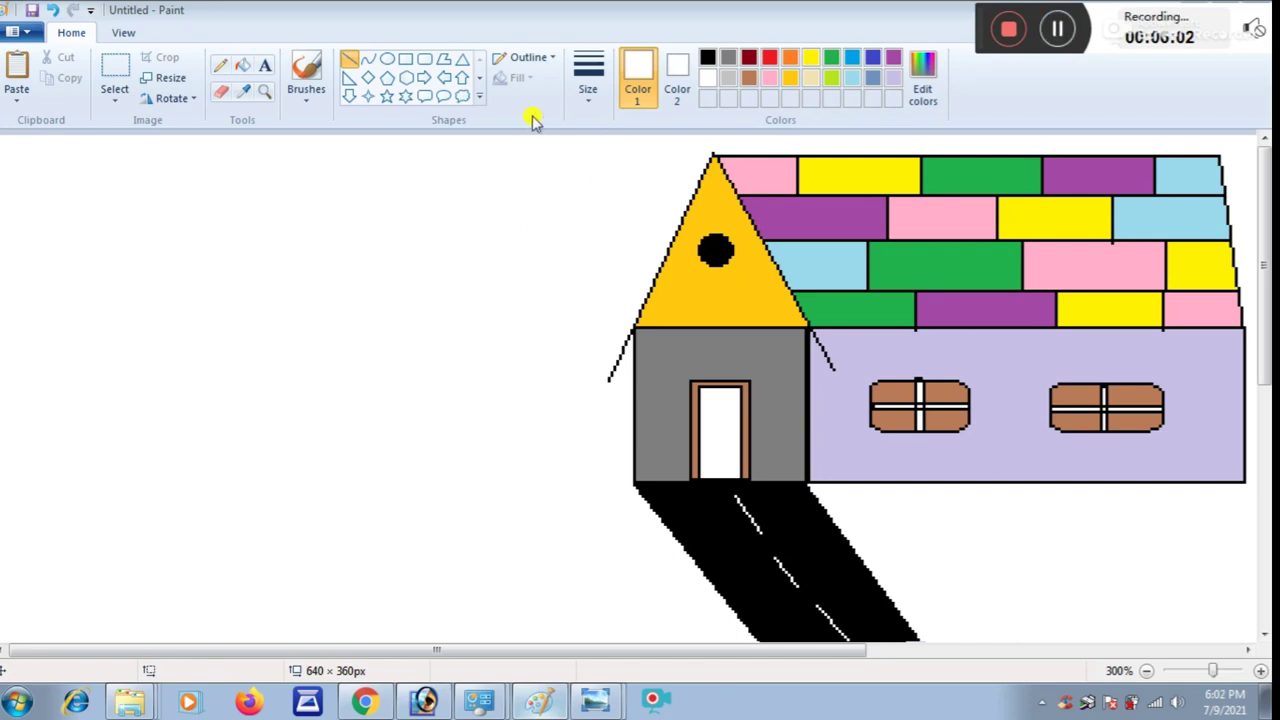
Draw a black-outlined heart about 52 × 63 px in the blank area beside the house and fill it with red.
{"action": "left_click", "coordinate": [482, 95]}
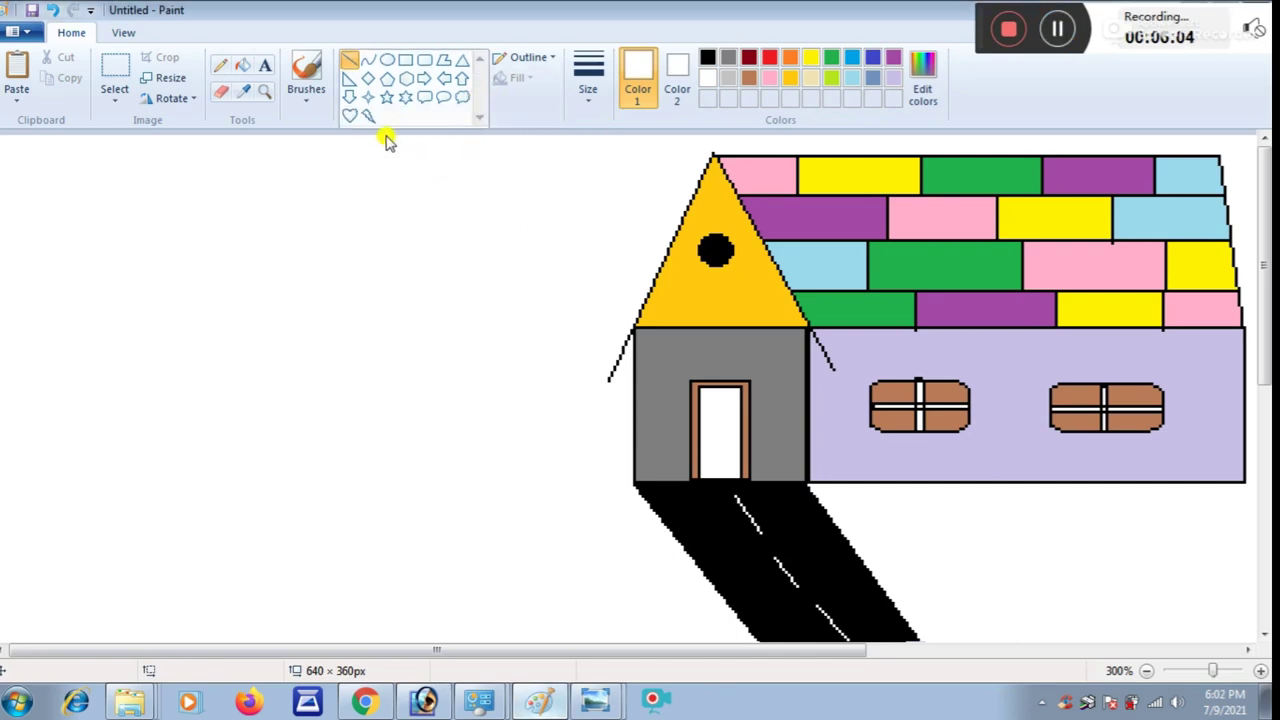
{"action": "left_click", "coordinate": [349, 120]}
{"action": "left_click_drag", "start_coordinate": [244, 210], "coordinate": [388, 384]}
{"action": "left_click", "coordinate": [706, 58]}
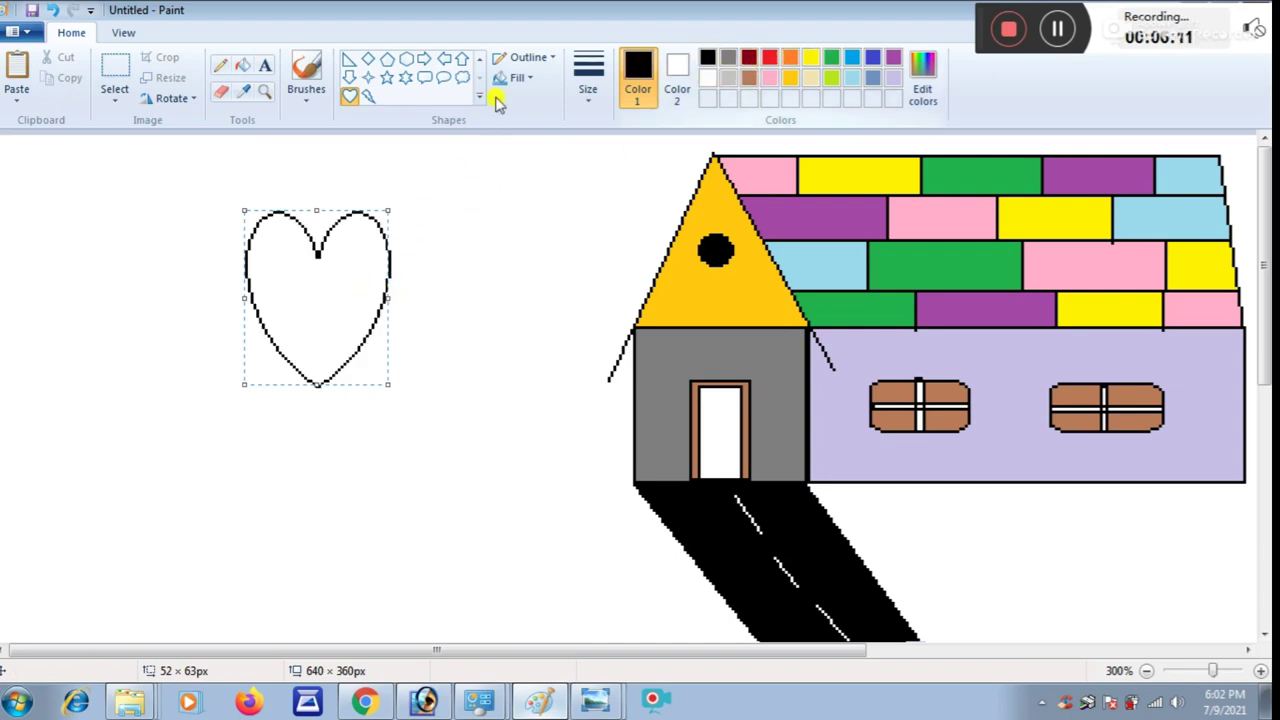
{"action": "left_click", "coordinate": [250, 63]}
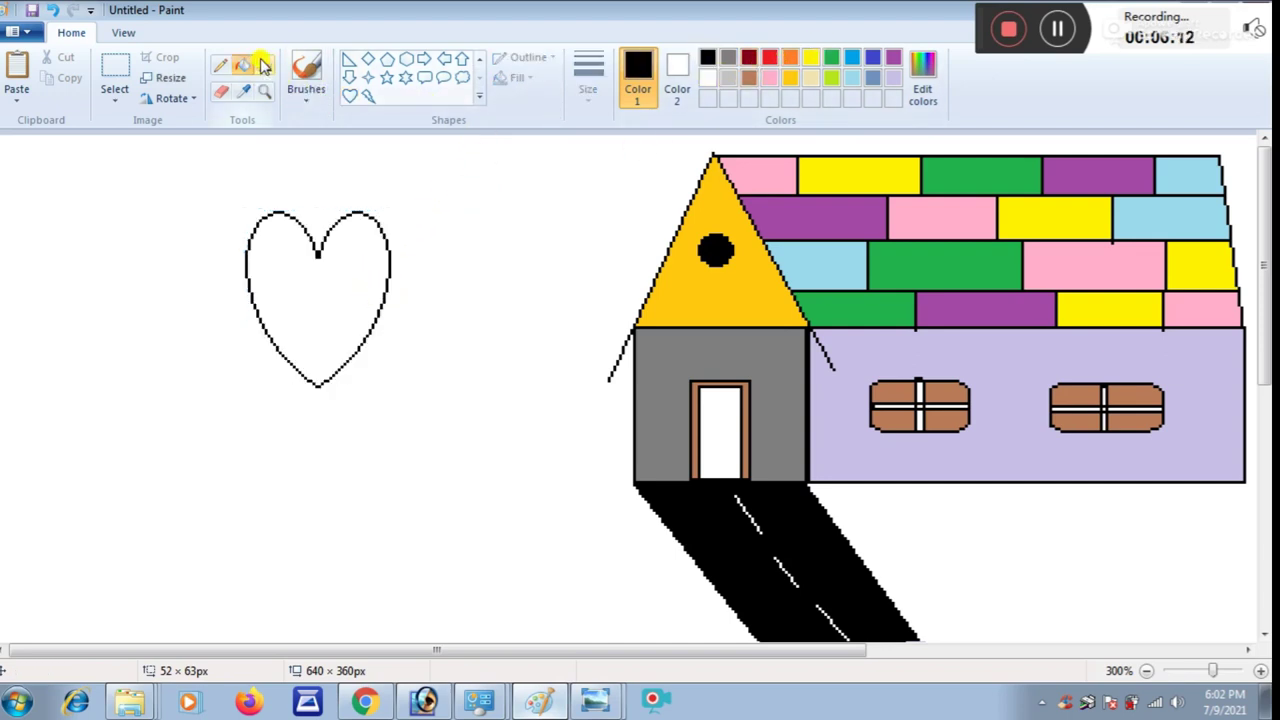
{"action": "left_click", "coordinate": [772, 58]}
{"action": "left_click", "coordinate": [368, 250]}
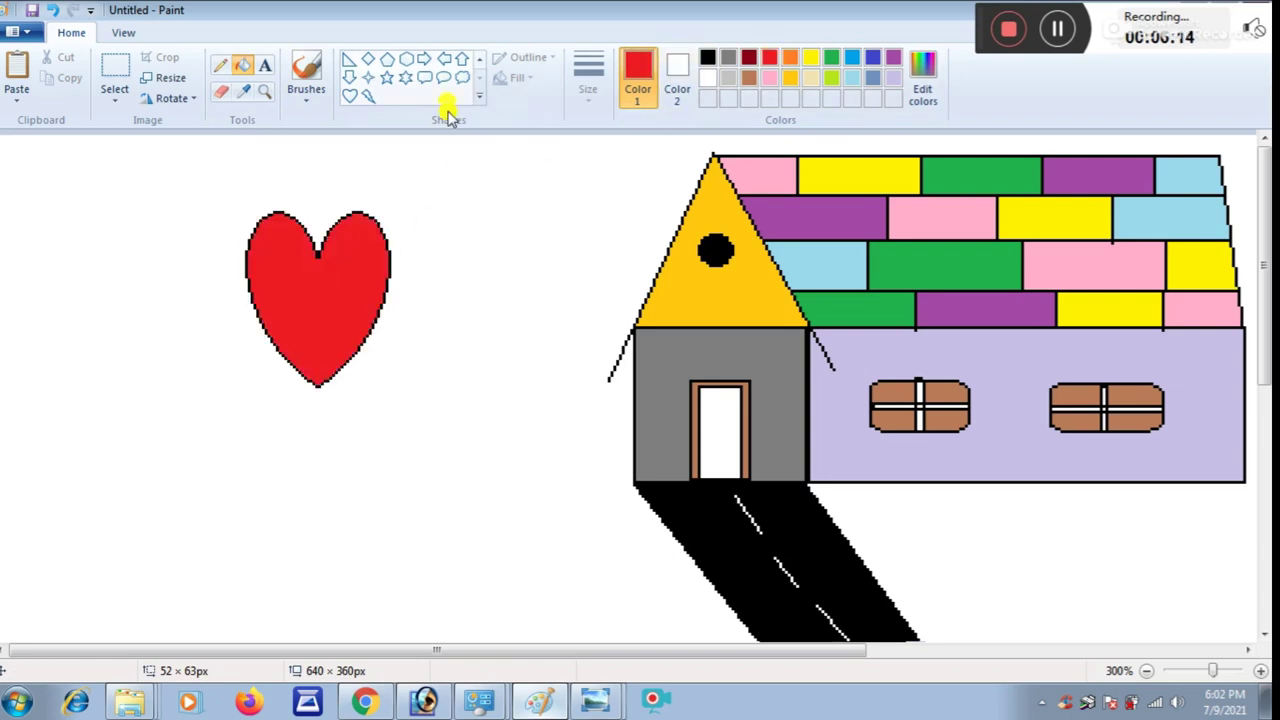
Draw a black-outlined five-point star about 52 × 55 px between the heart and the house and fill it with brown.
{"action": "left_click", "coordinate": [387, 77]}
{"action": "left_click_drag", "start_coordinate": [430, 151], "coordinate": [575, 303]}
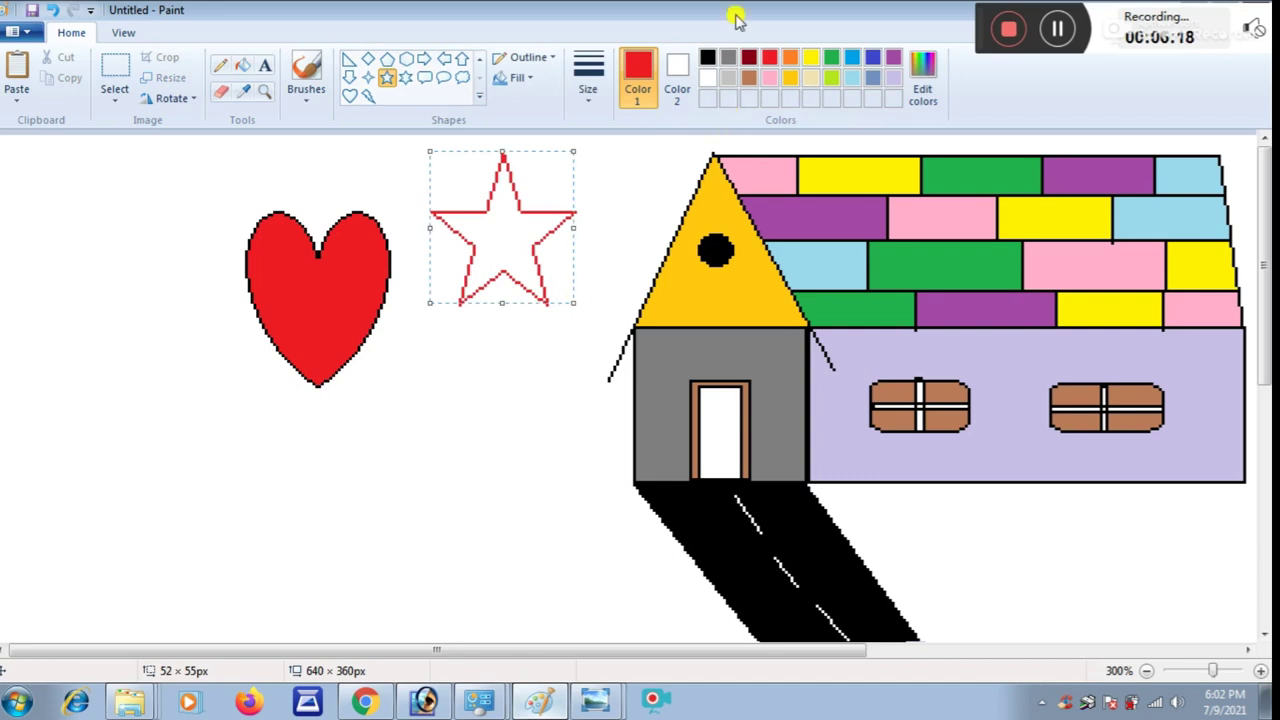
{"action": "left_click", "coordinate": [708, 58]}
{"action": "left_click", "coordinate": [749, 77]}
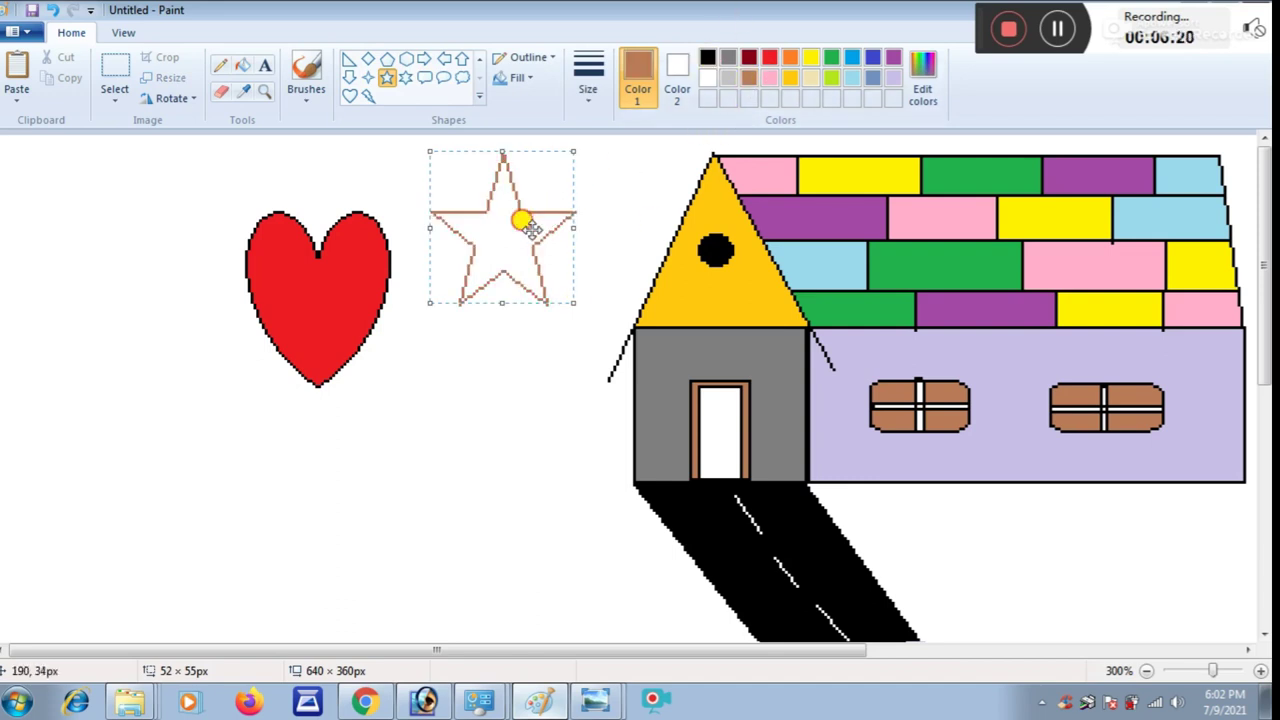
{"action": "left_click", "coordinate": [708, 58]}
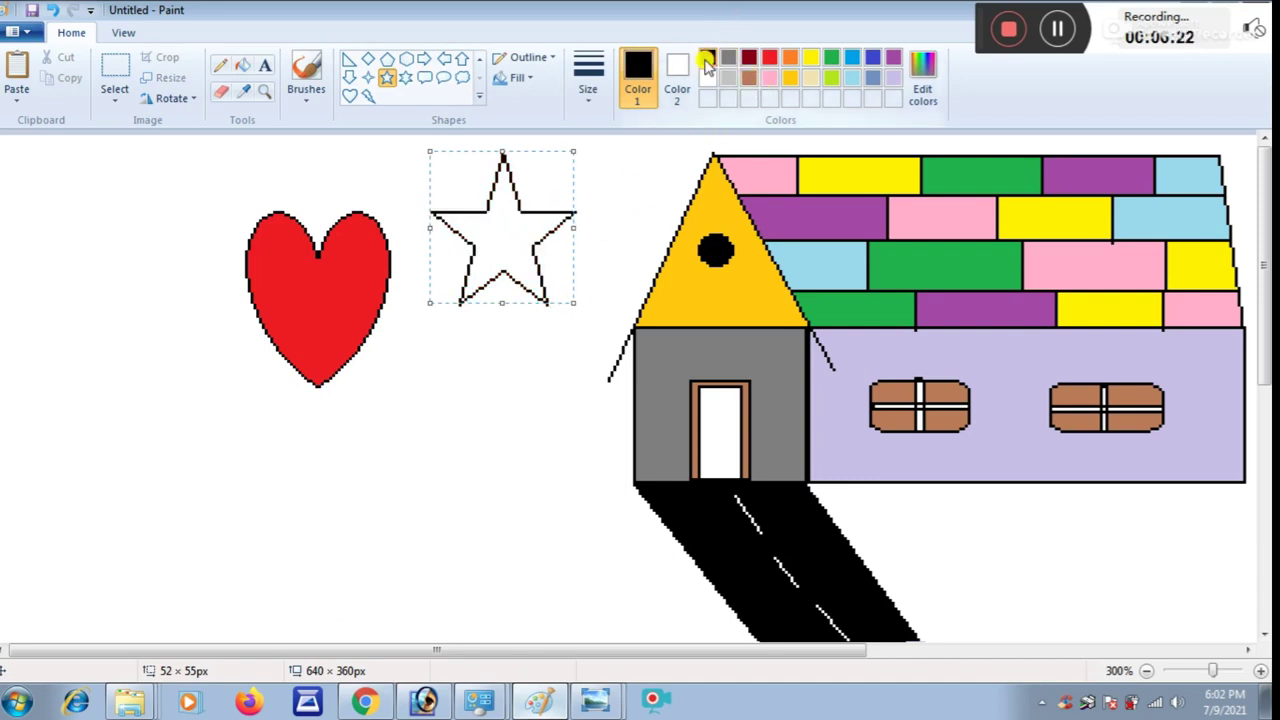
{"action": "left_click", "coordinate": [790, 80]}
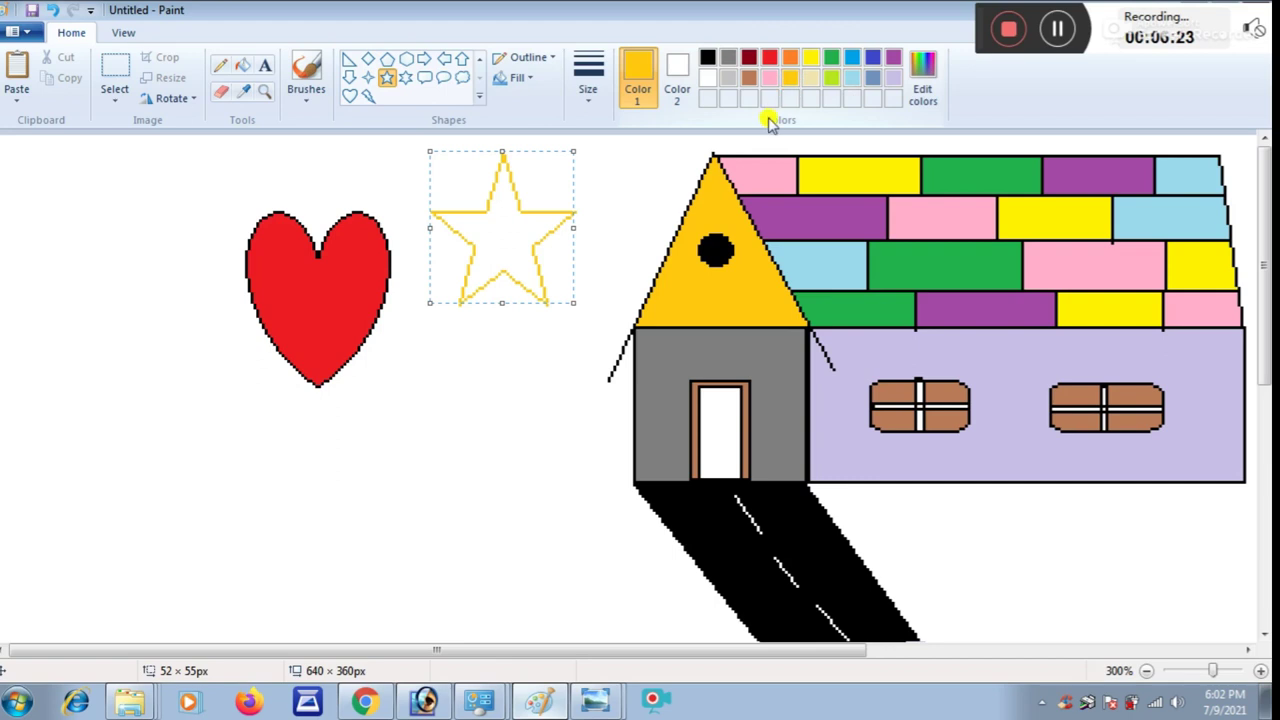
{"action": "left_click", "coordinate": [708, 60]}
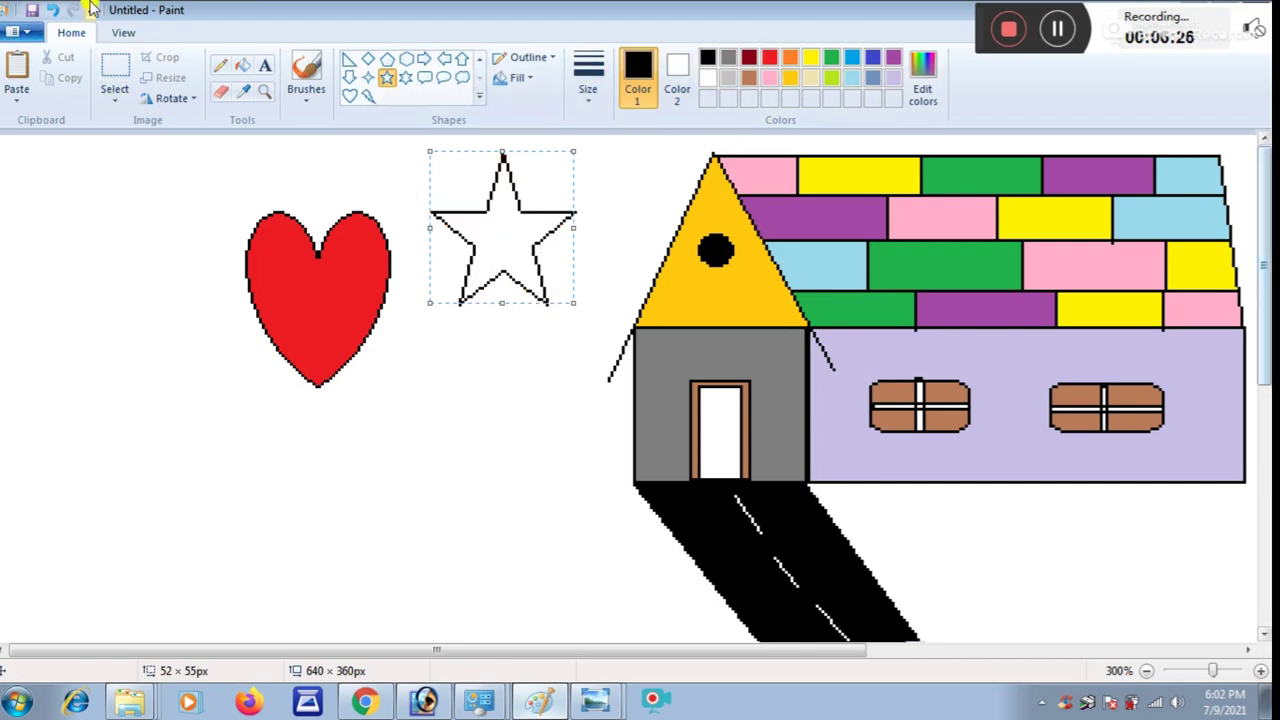
{"action": "left_click", "coordinate": [241, 66]}
{"action": "left_click", "coordinate": [749, 78]}
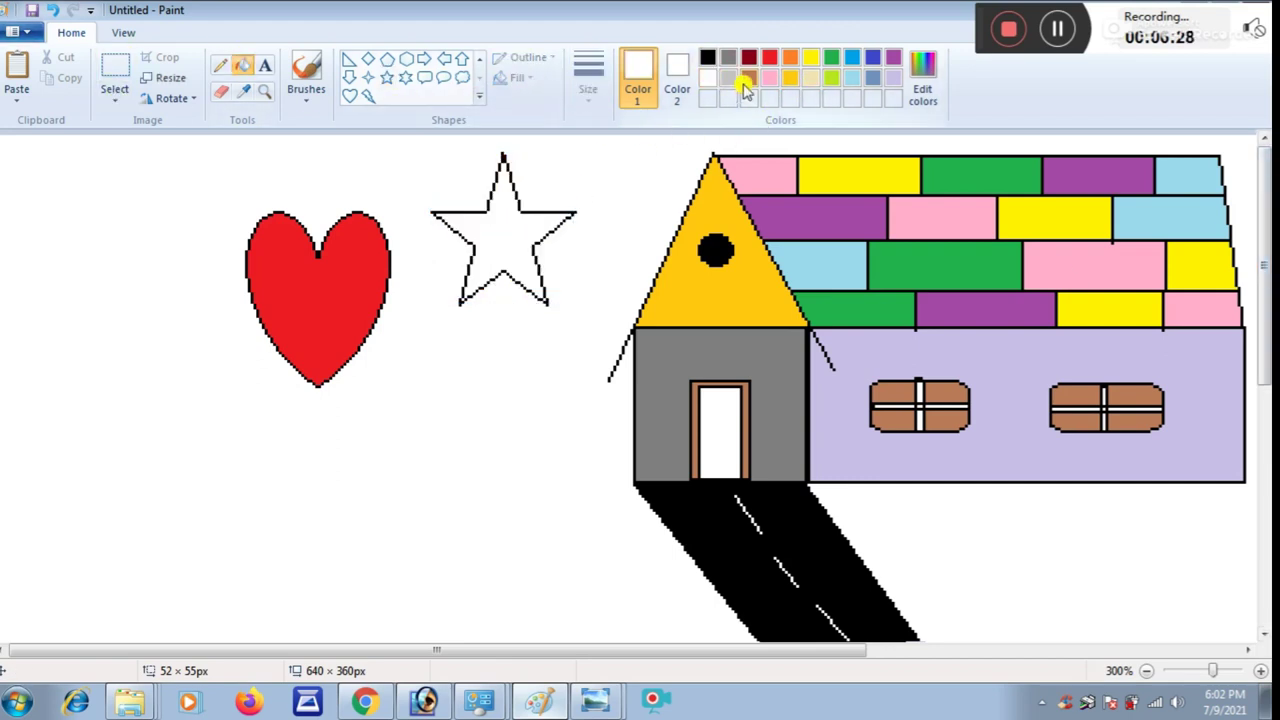
{"action": "left_click", "coordinate": [475, 212]}
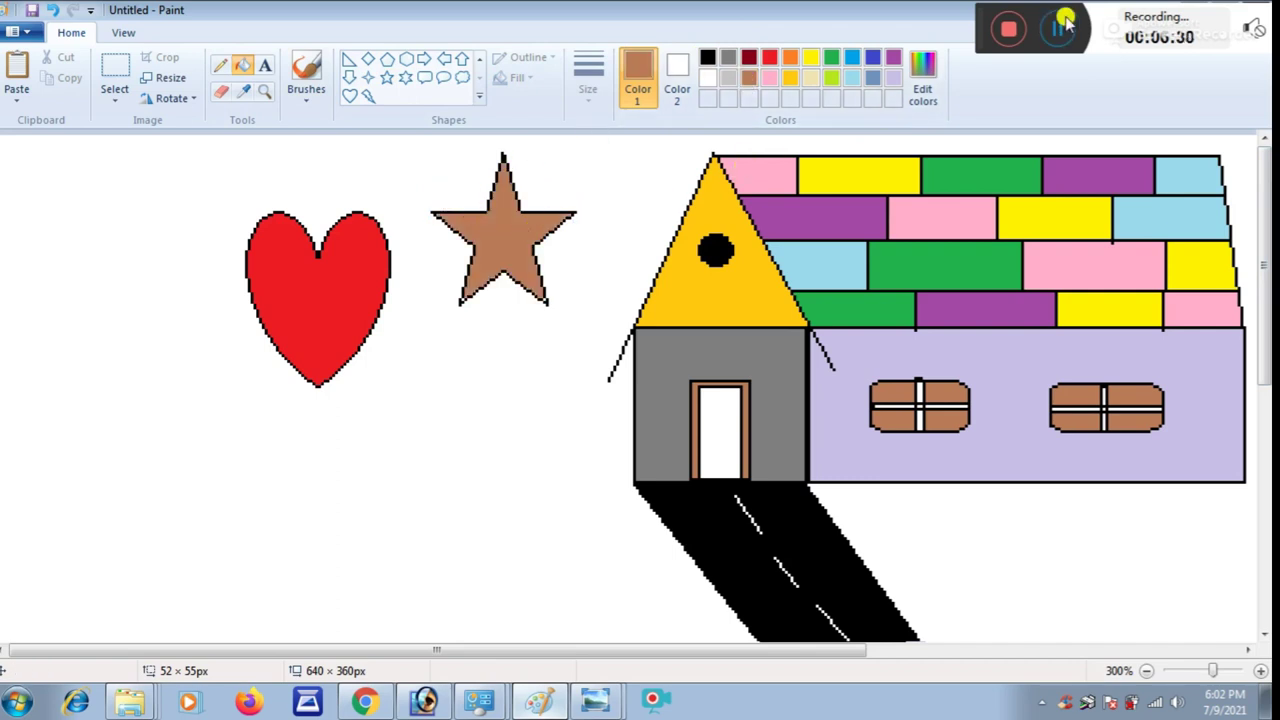